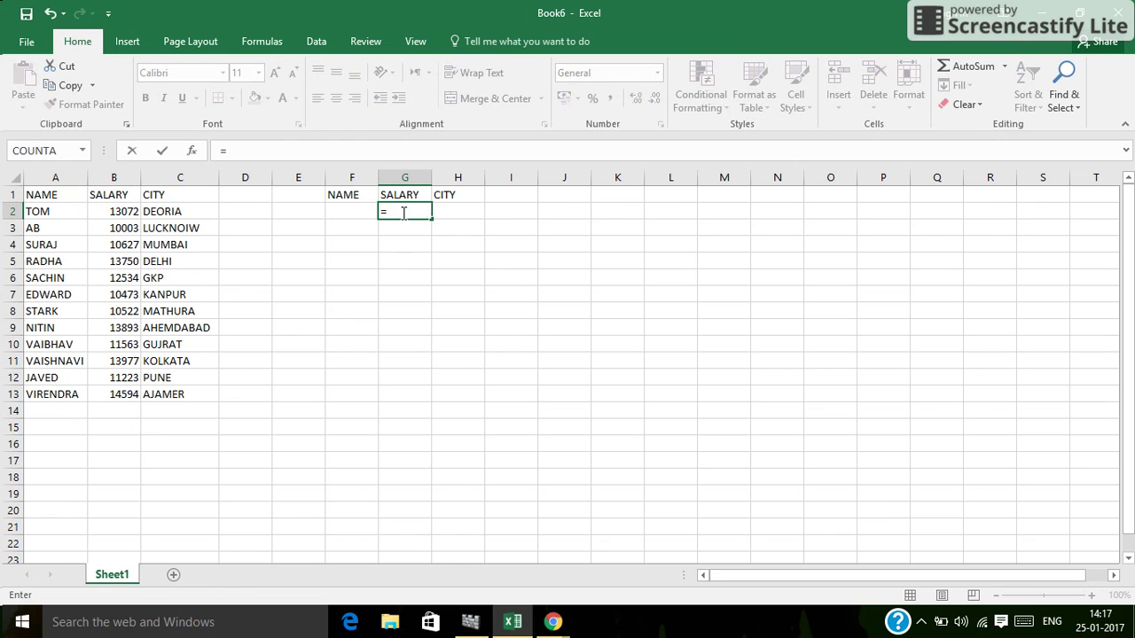
text(LOO)
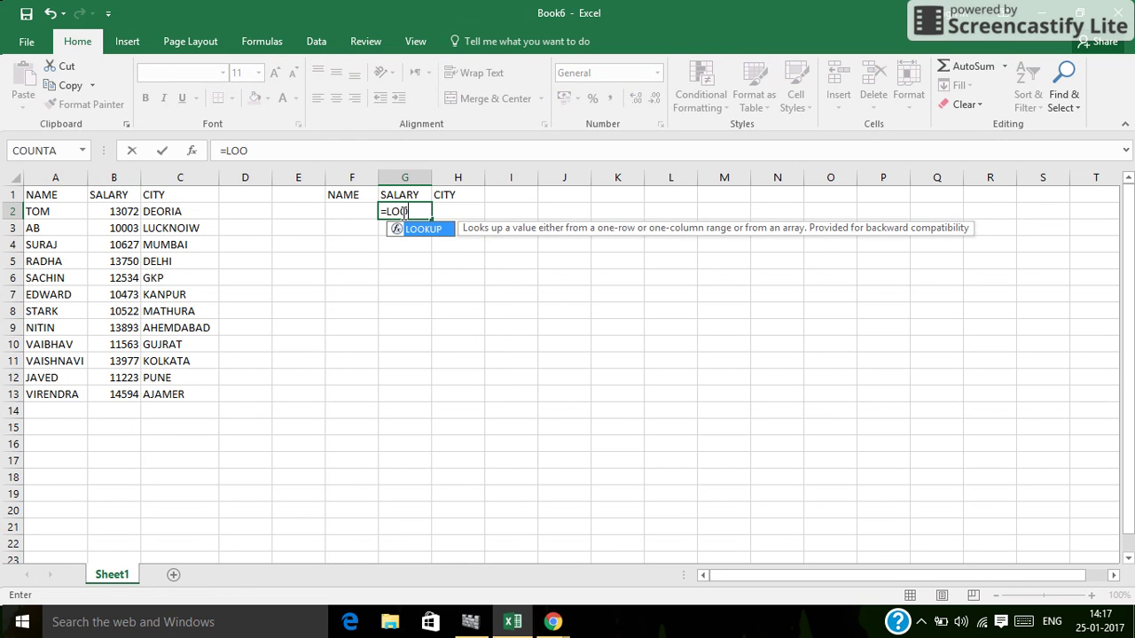
text(K)
key(Tab)
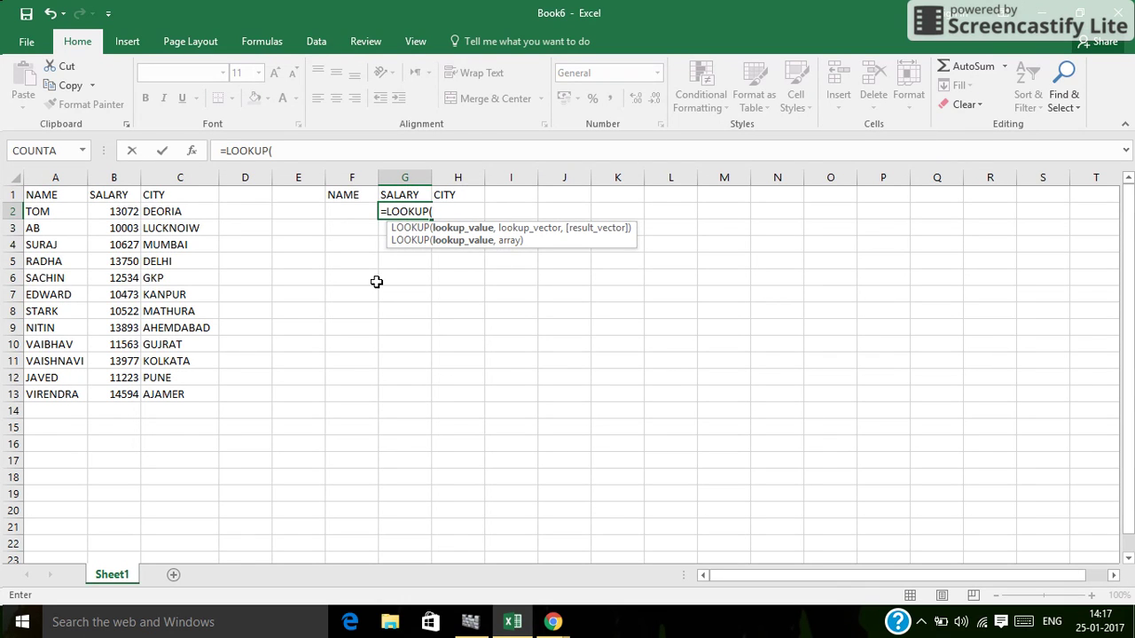
key(BackSpace)
key(BackSpace)
key(BackSpace)
key(BackSpace)
key(BackSpace)
key(BackSpace)
key(BackSpace)
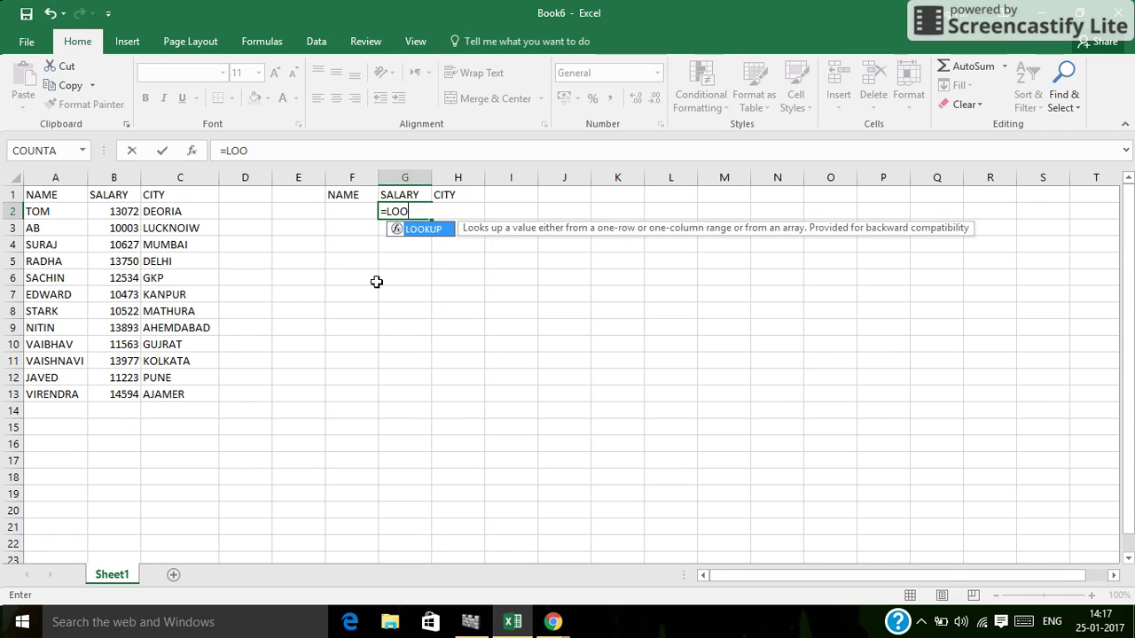
key(BackSpace)
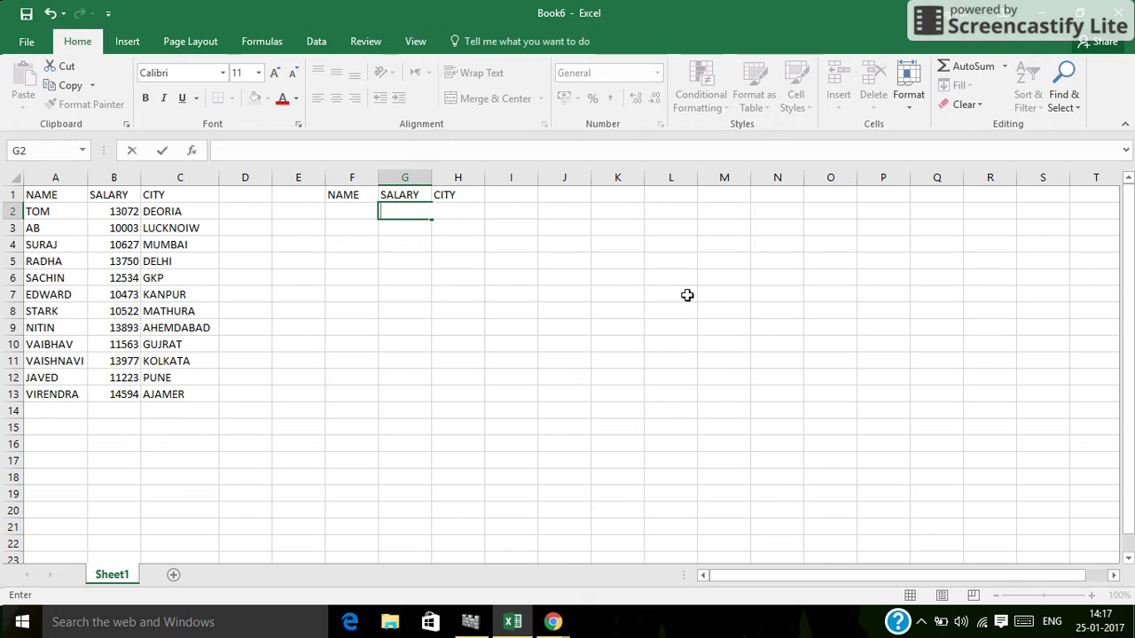
Enter the formula =LOOKUP(A2,A2:C13,B2:B13) in cell G2 under the SALARY heading.
text(=)
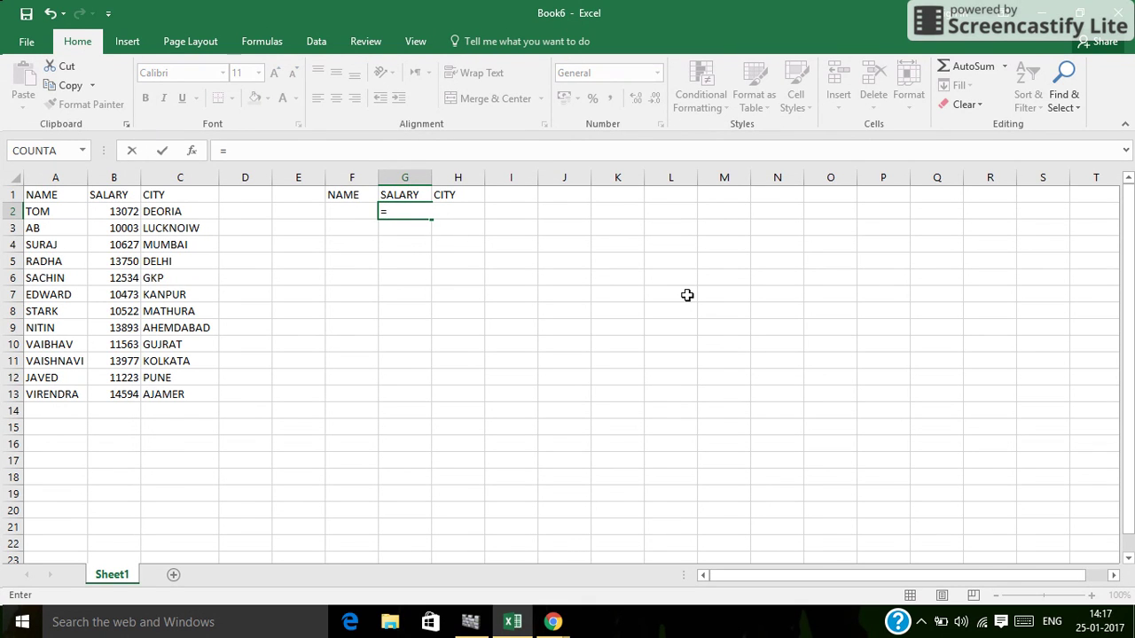
text(LOOK)
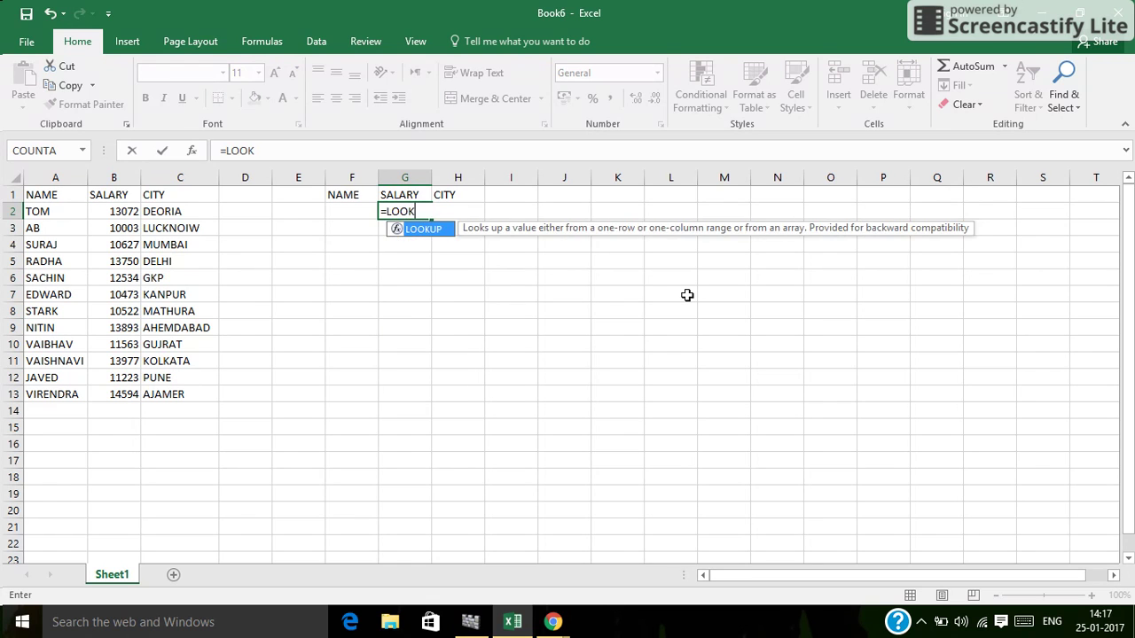
key(Tab)
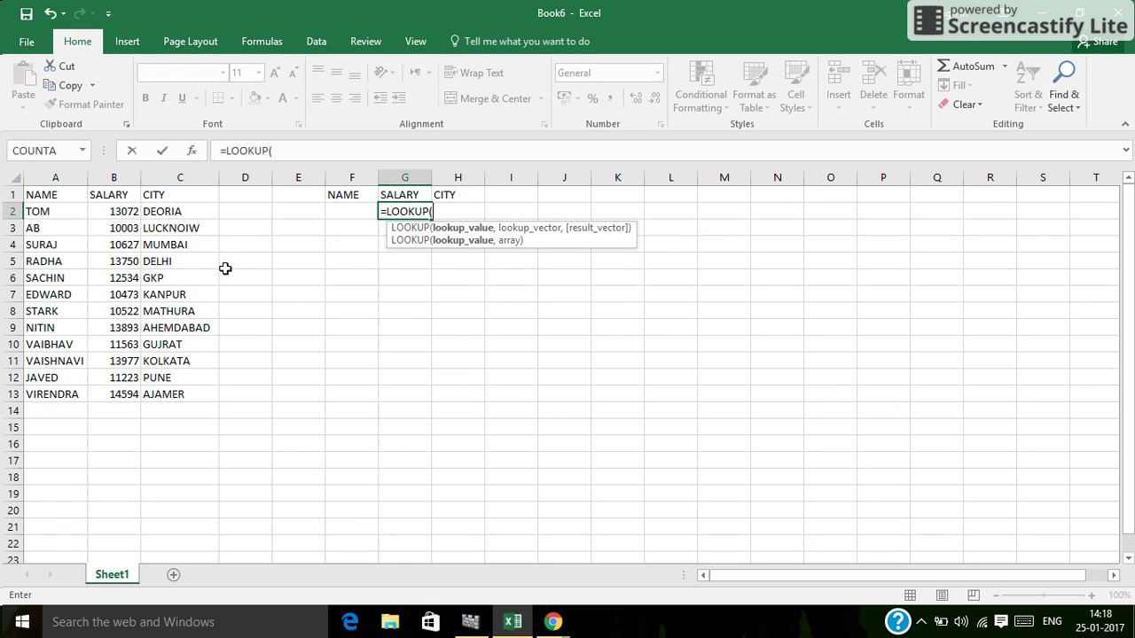
click(38, 210)
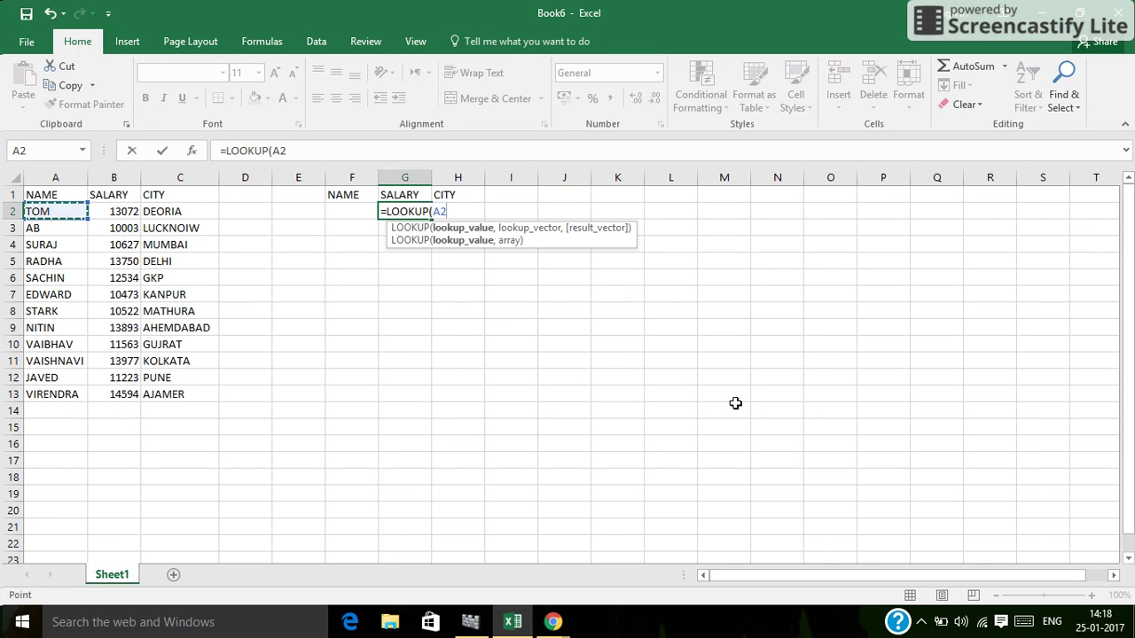
text(,)
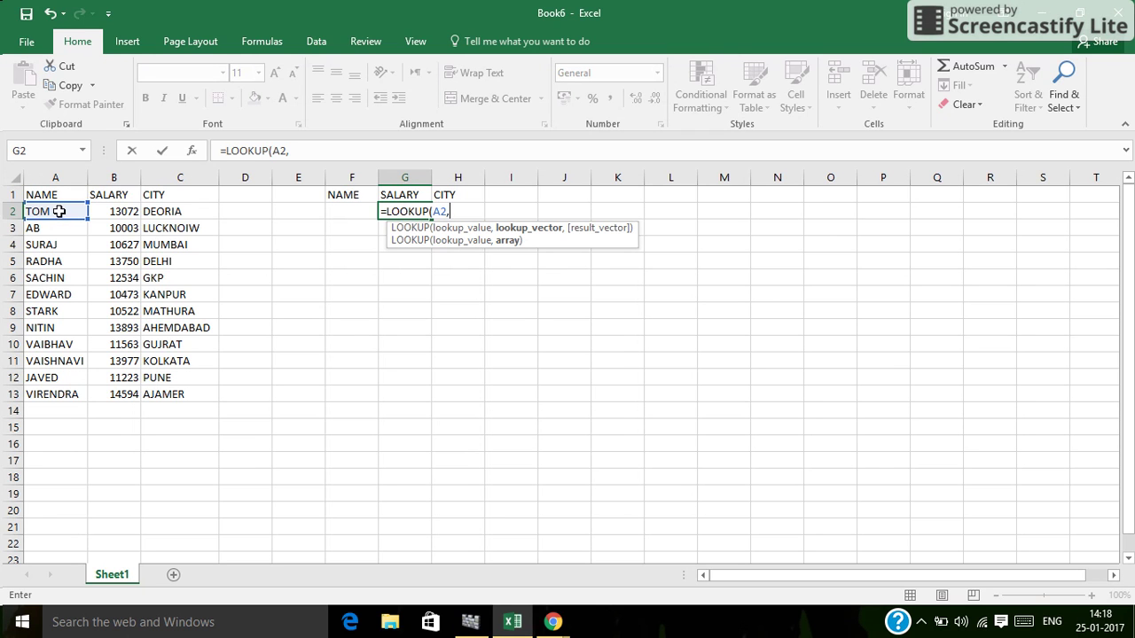
drag(58, 211, 169, 394)
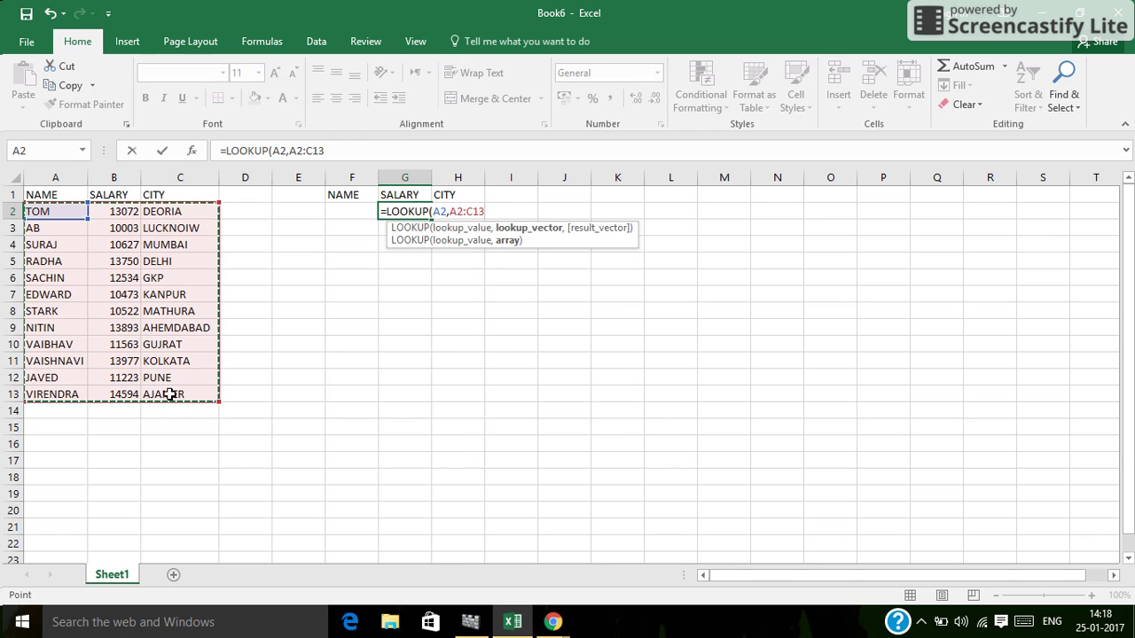
text(,)
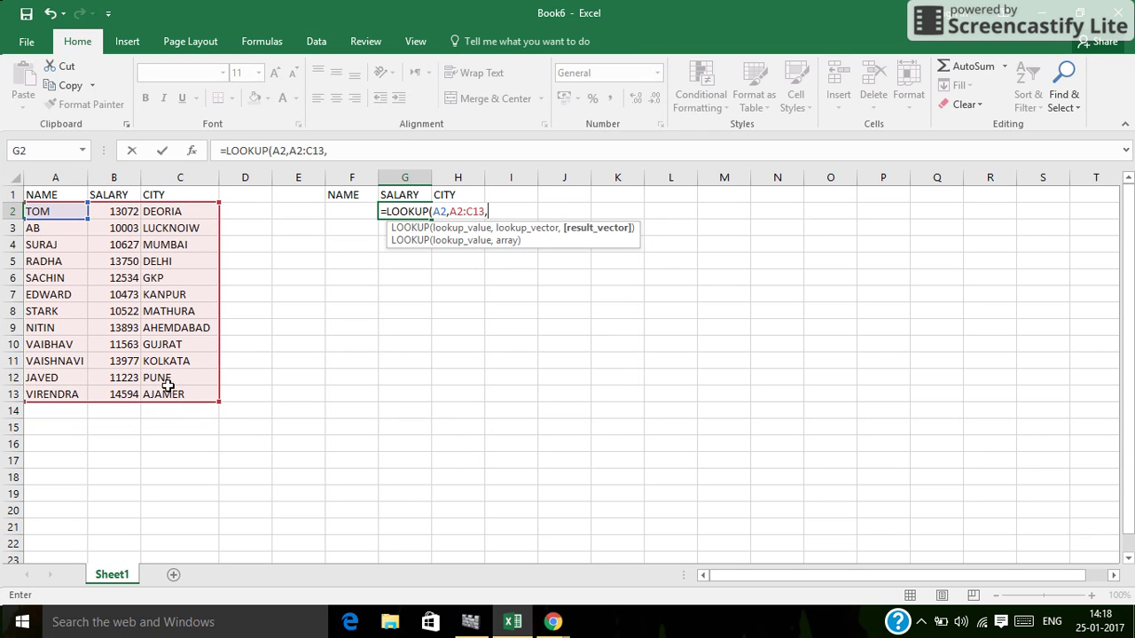
drag(121, 213, 133, 395)
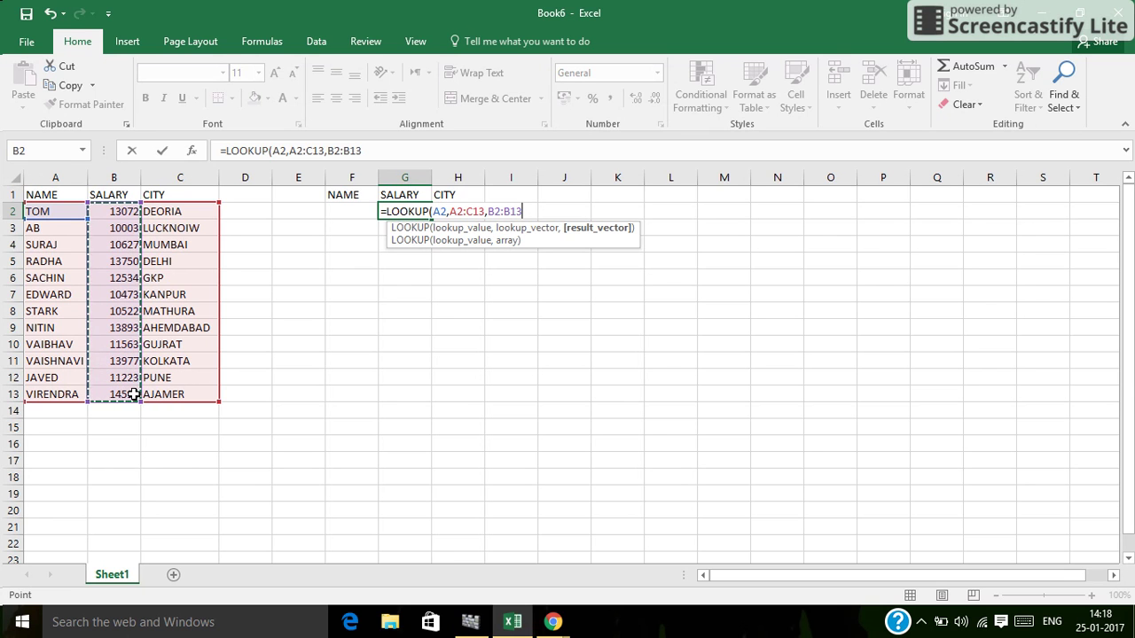
key(Return)
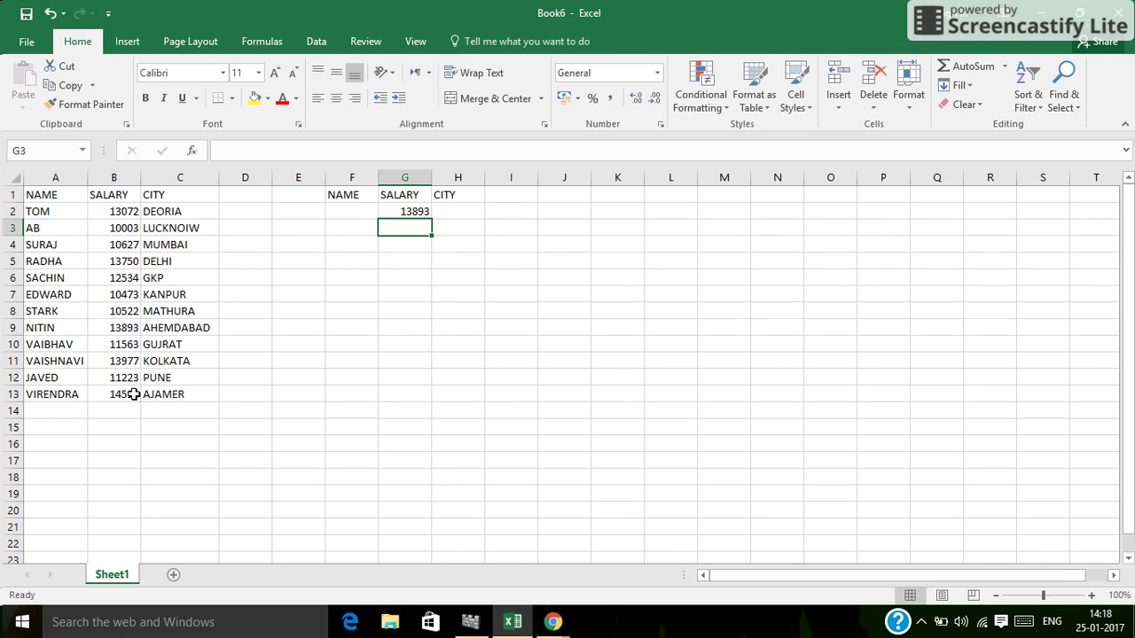
Change the lookup value in the G2 LOOKUP formula to cell F2.
click(348, 213)
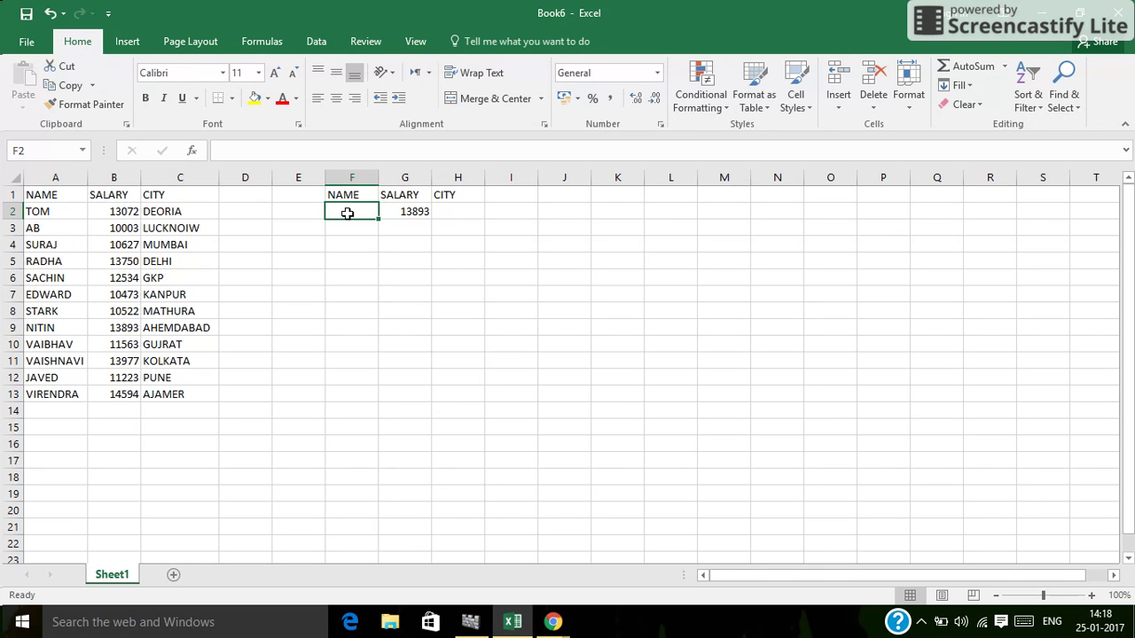
click(411, 213)
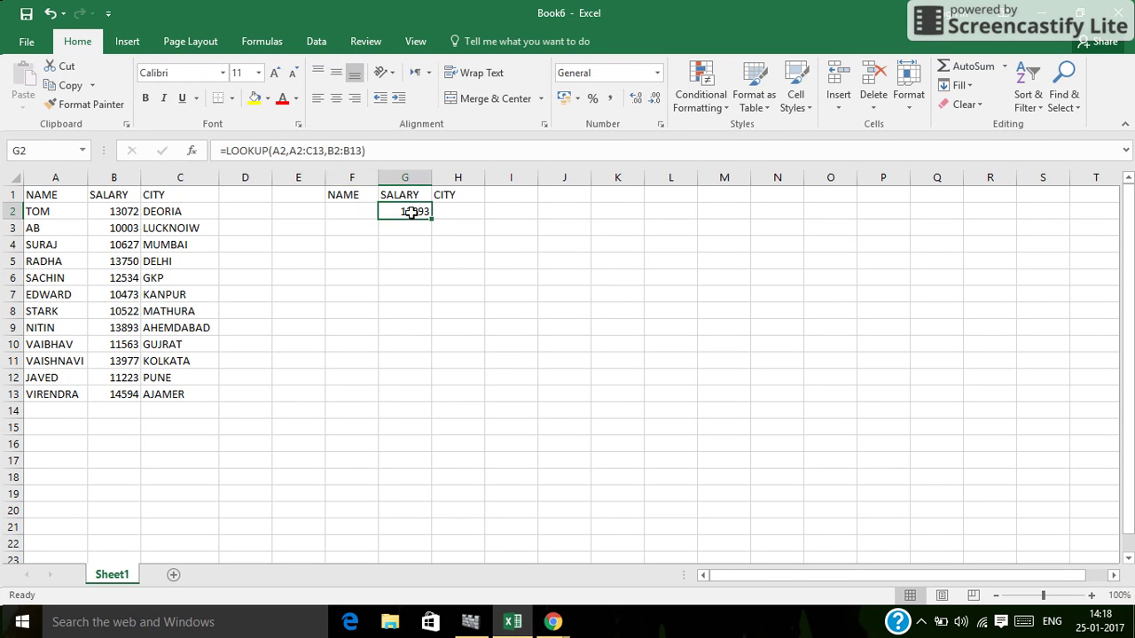
click(283, 151)
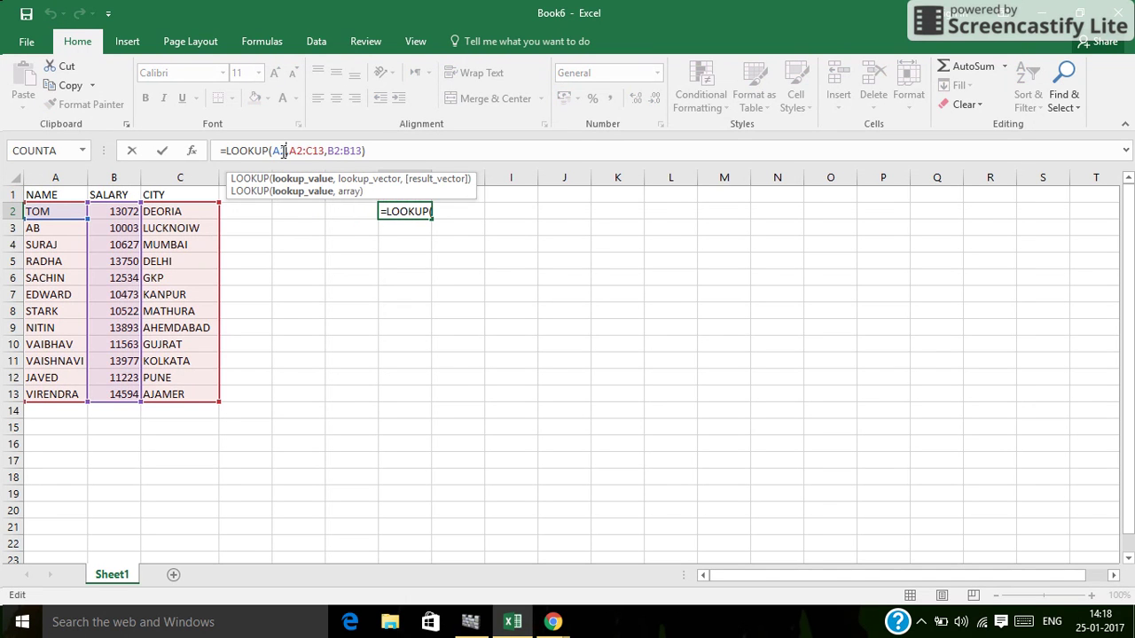
key(BackSpace)
key(BackSpace)
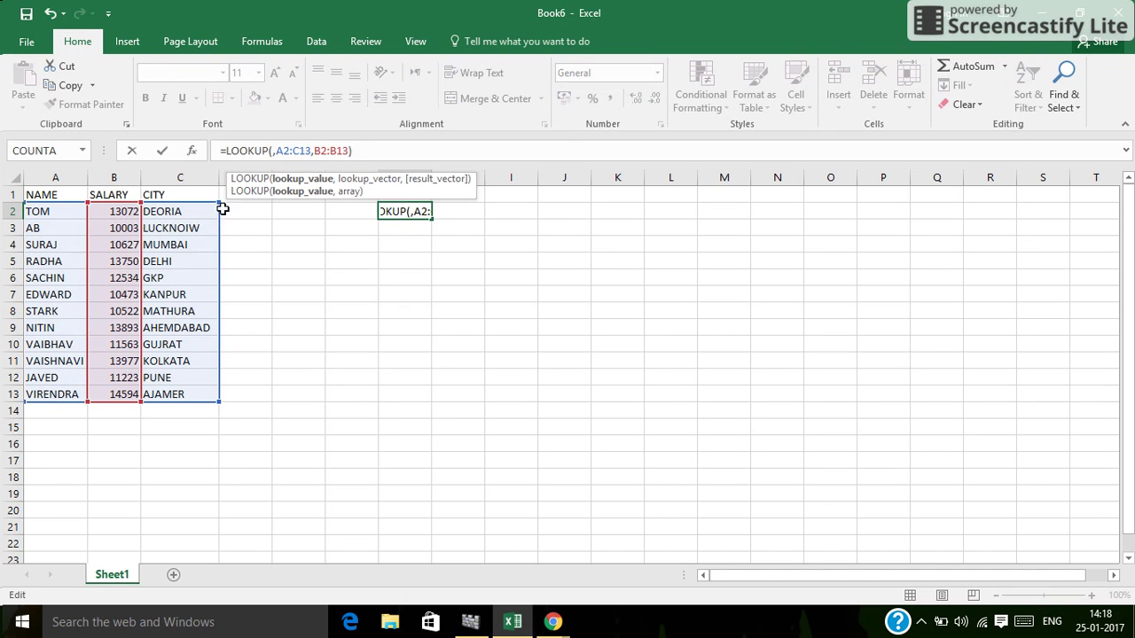
click(364, 210)
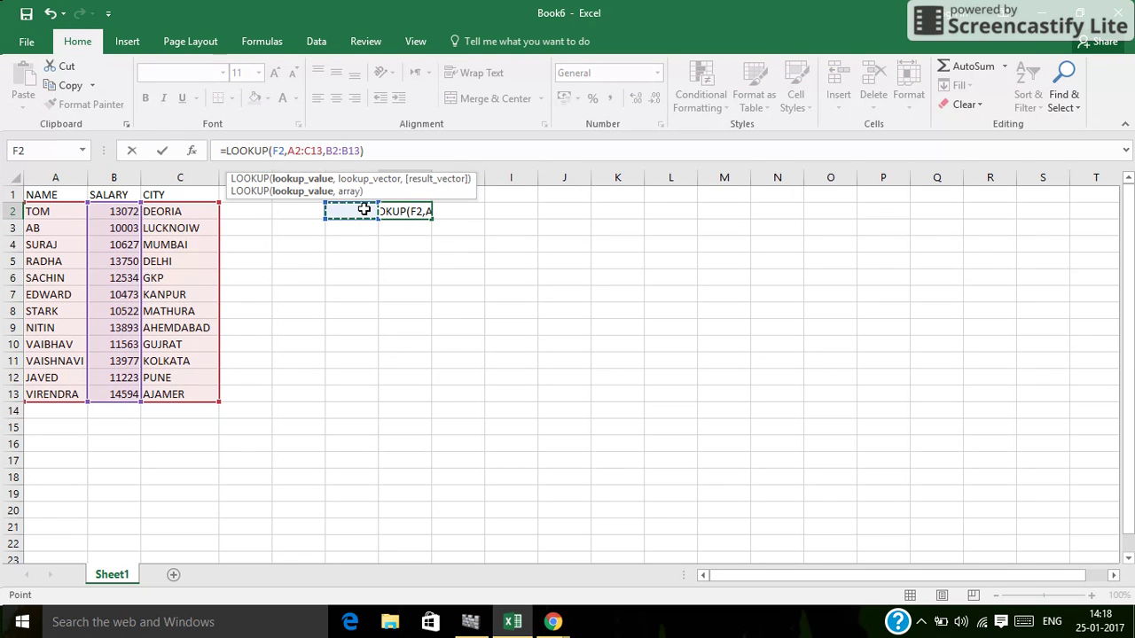
key(Return)
Enter the name from cell A3 as the lookup name in F2.
click(344, 216)
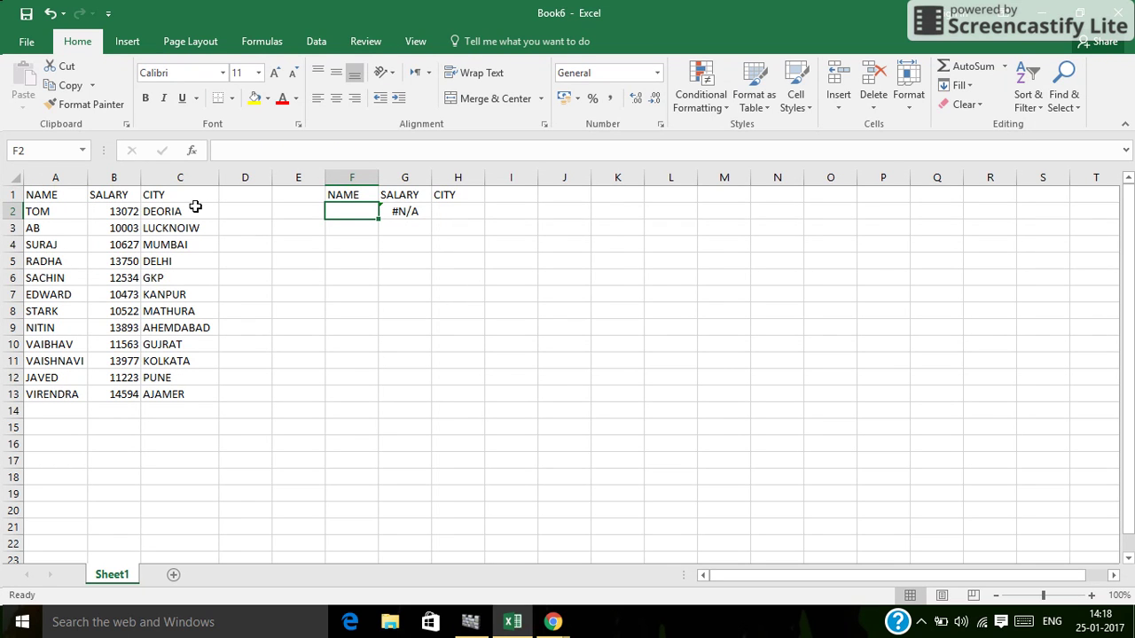
text(AB)
key(Return)
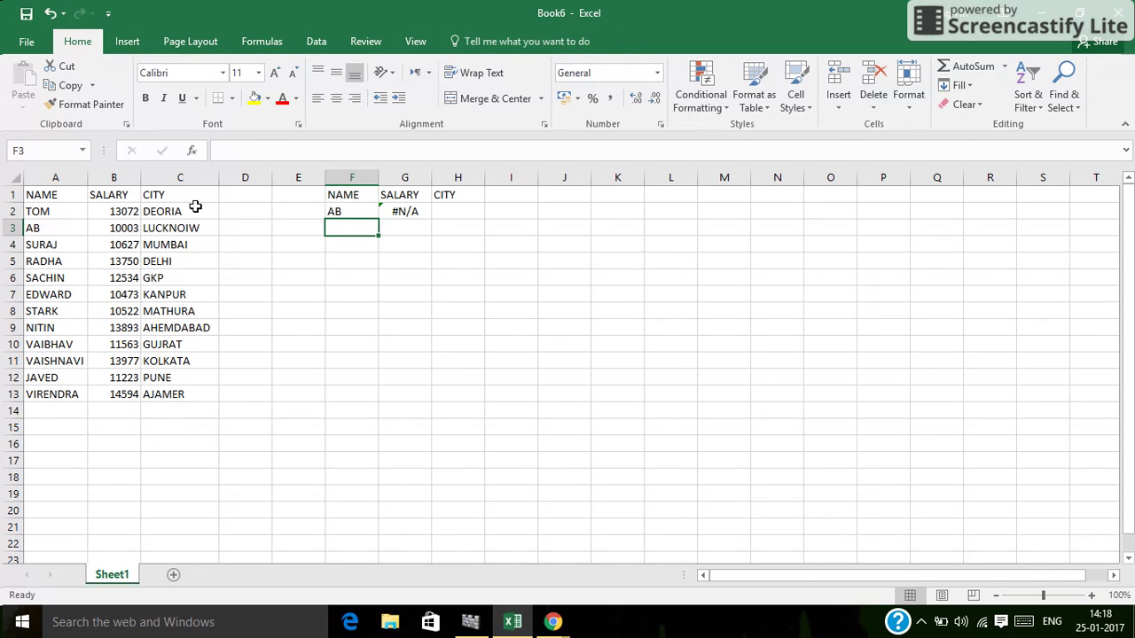
Replace the lookup name in F2 with the name from cell A2 and check the salary formula in G2.
click(341, 214)
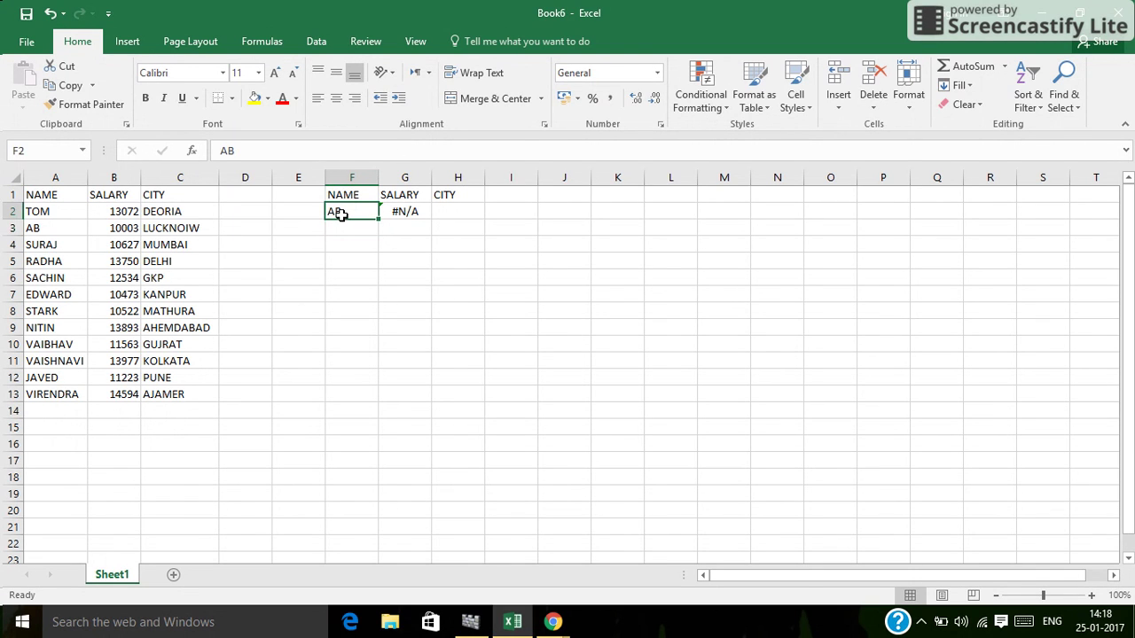
double_click(364, 211)
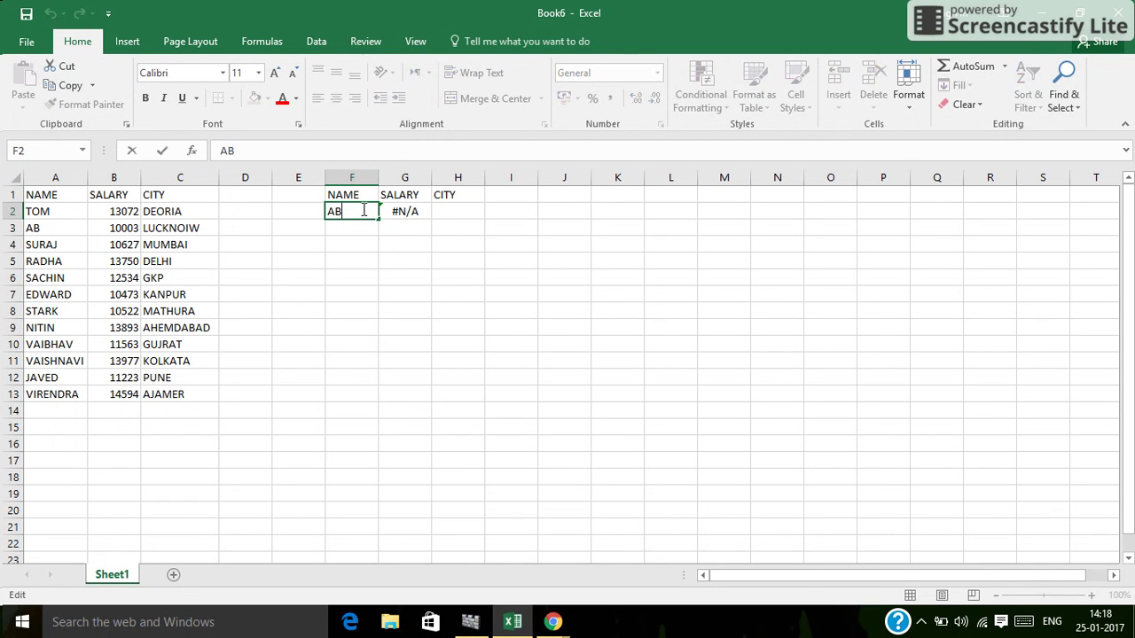
key(BackSpace)
key(BackSpace)
text(TOM)
key(Return)
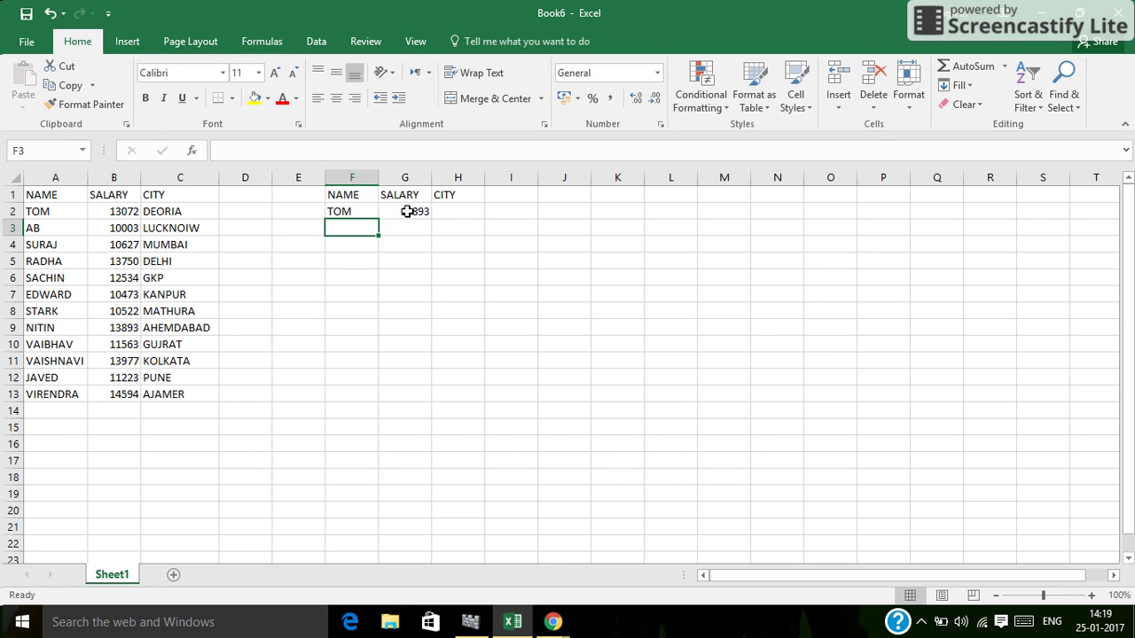
click(408, 209)
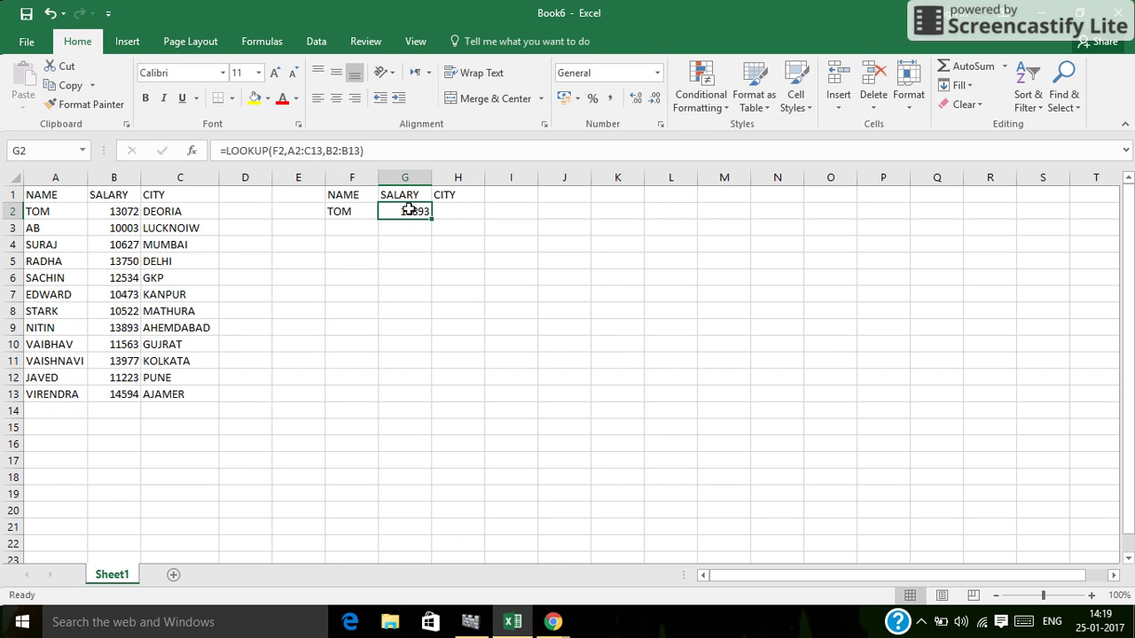
Clear the headings and lookup entries from the range F1:H2.
click(336, 195)
drag(335, 194, 443, 220)
key(Delete)
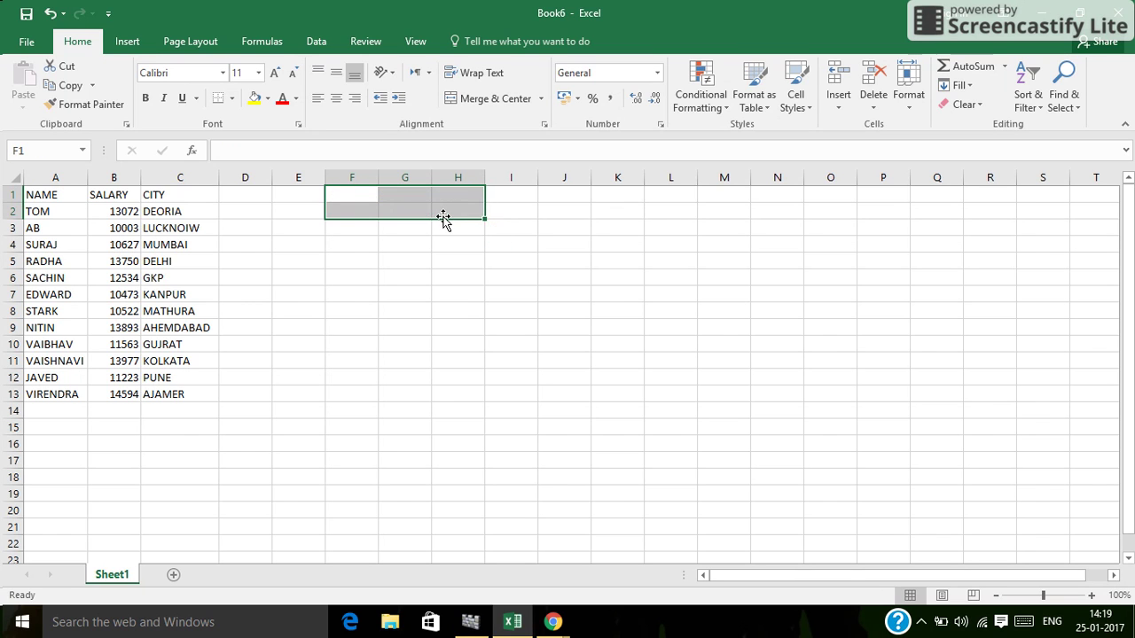
click(357, 282)
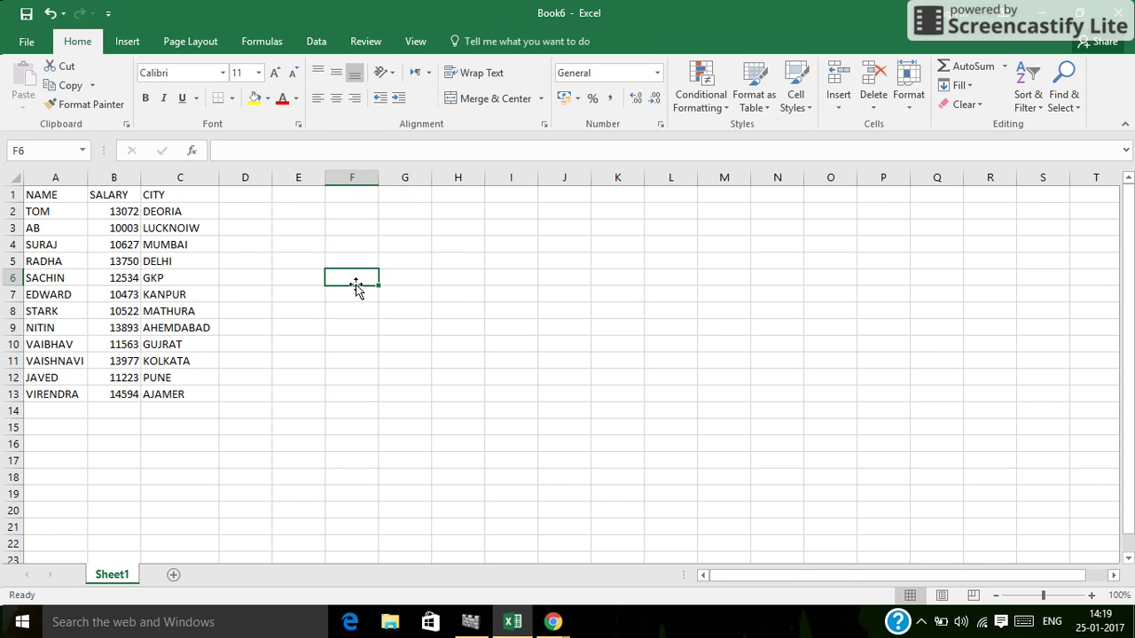
Sort the source data table by the NAME column from A to Z.
click(58, 195)
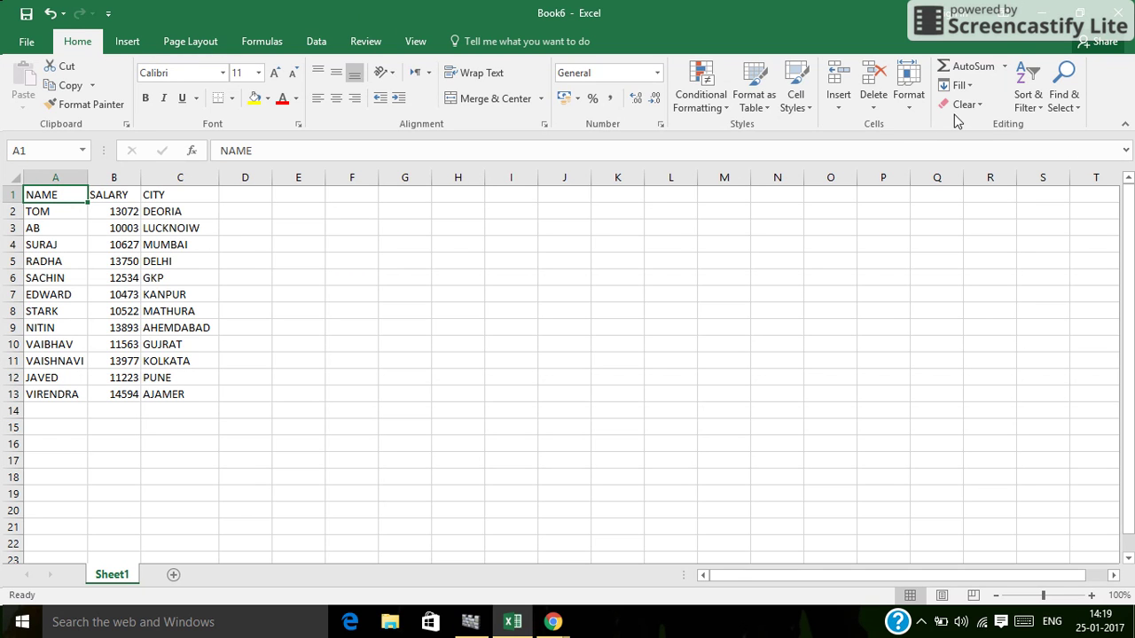
click(1042, 108)
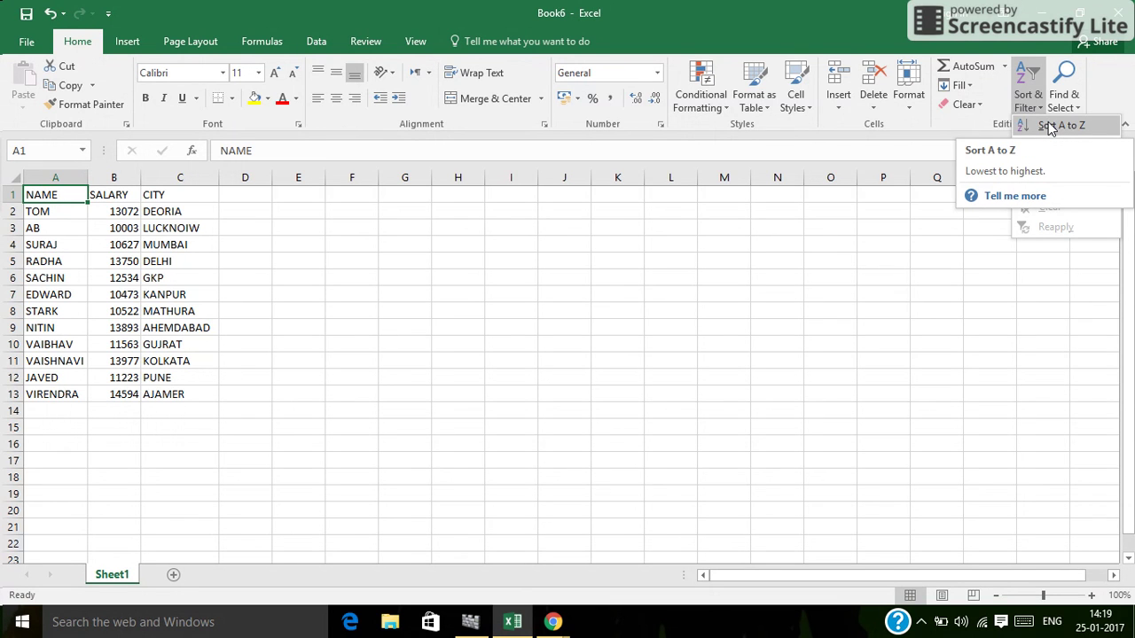
click(1049, 127)
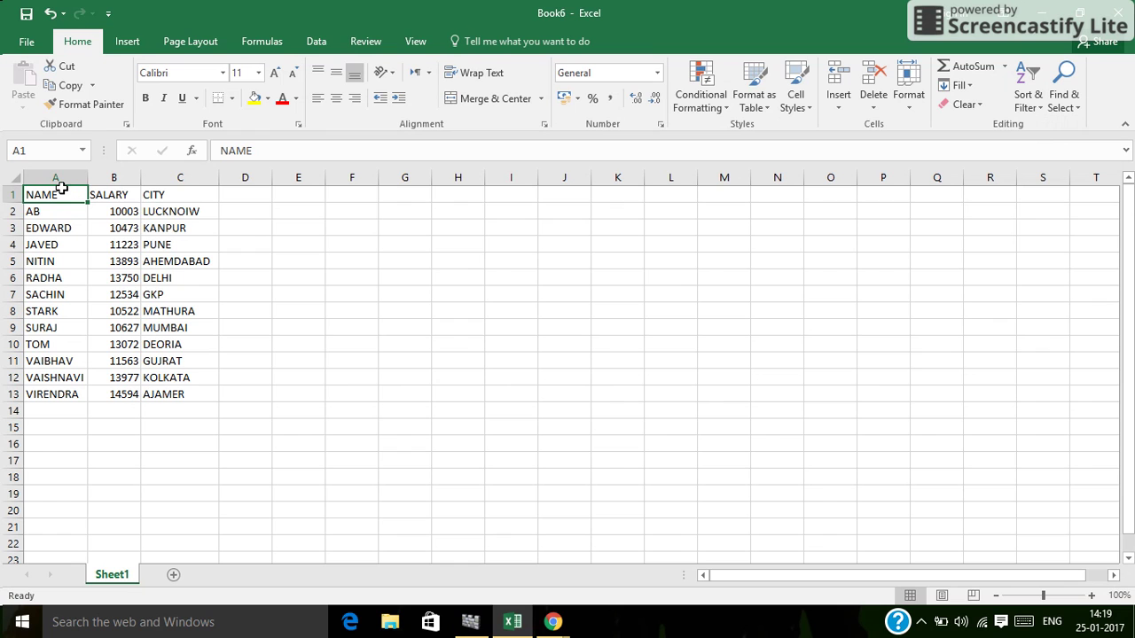
Copy the NAME, SALARY and CITY headings from A1:C1 to the range starting at F1.
drag(61, 188, 153, 196)
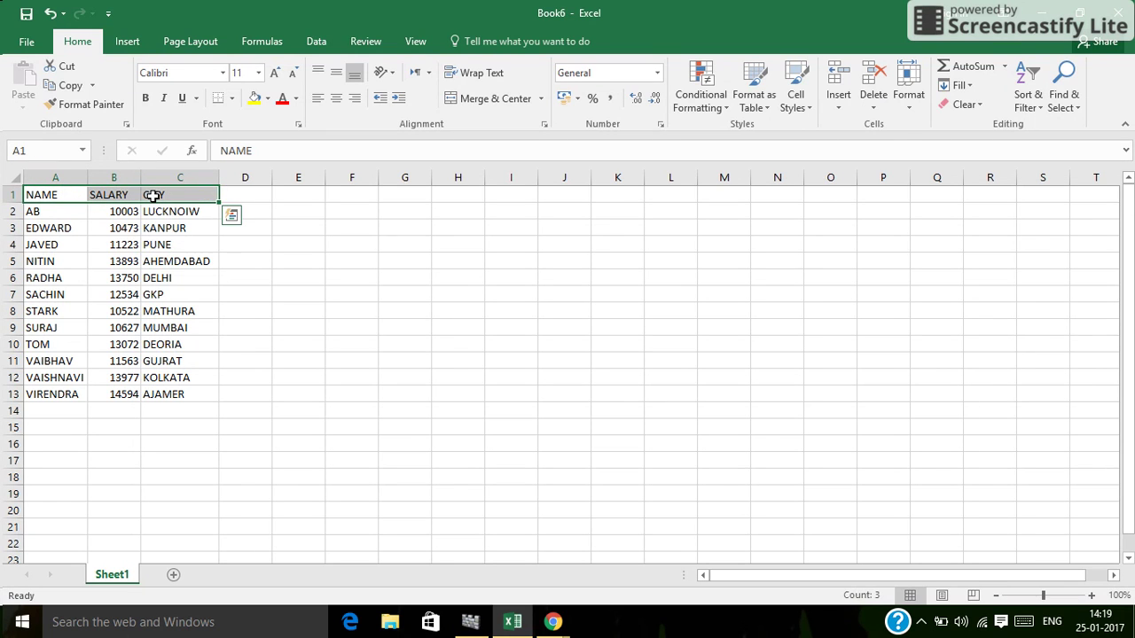
key(ctrl+c)
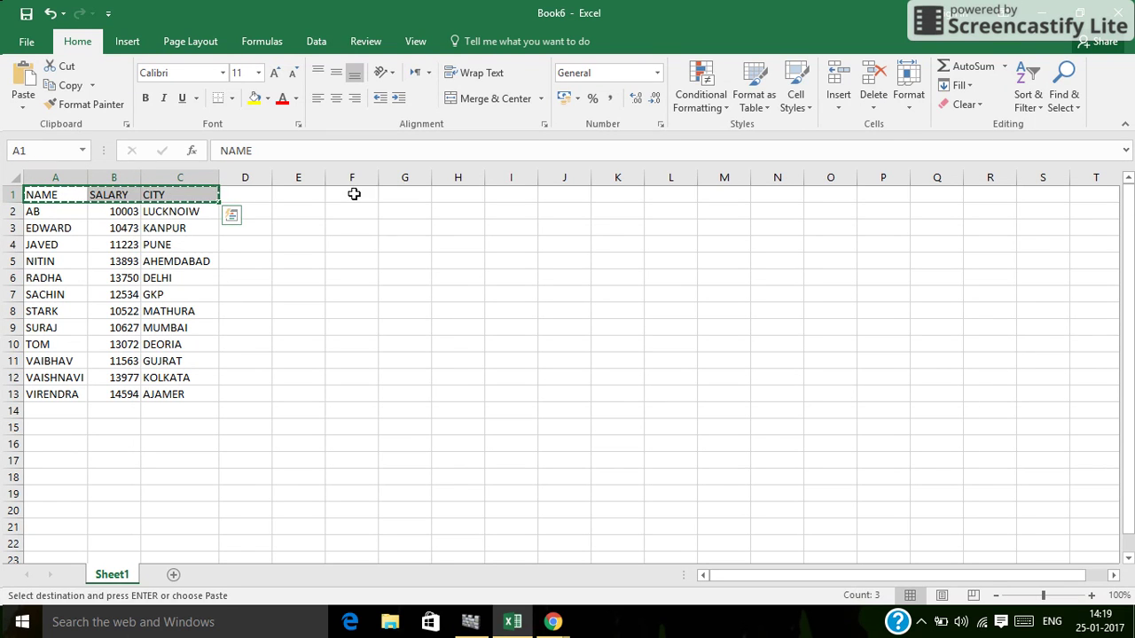
click(354, 194)
key(ctrl+v)
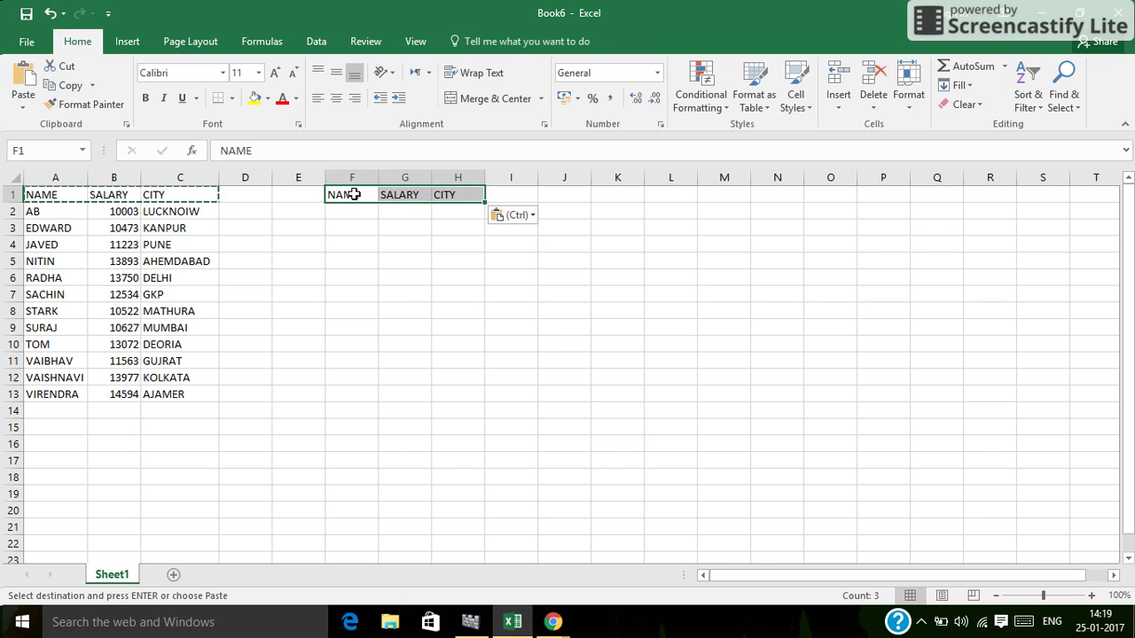
Begin a LOOKUP formula in cell G2 under the copied SALARY heading.
click(391, 206)
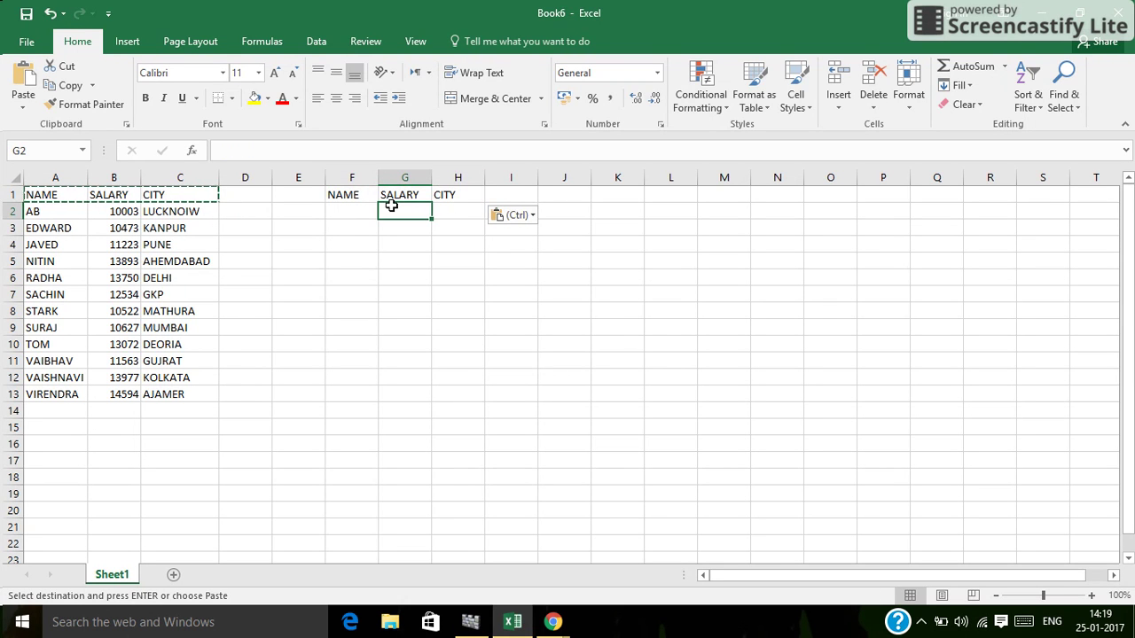
text(=LOO)
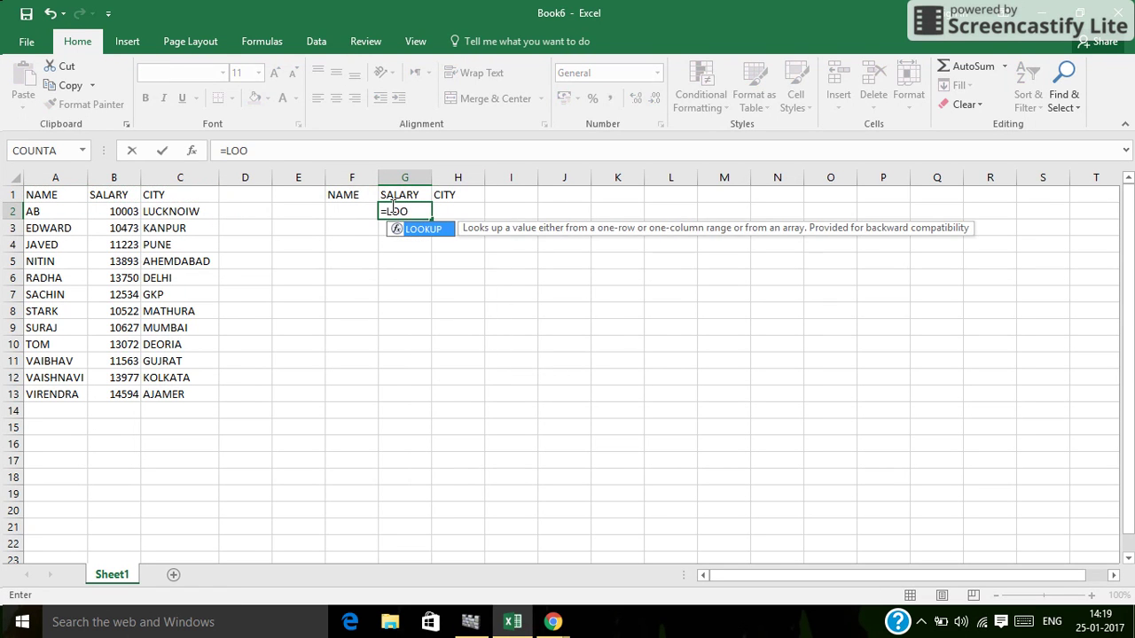
text(K)
key(Tab)
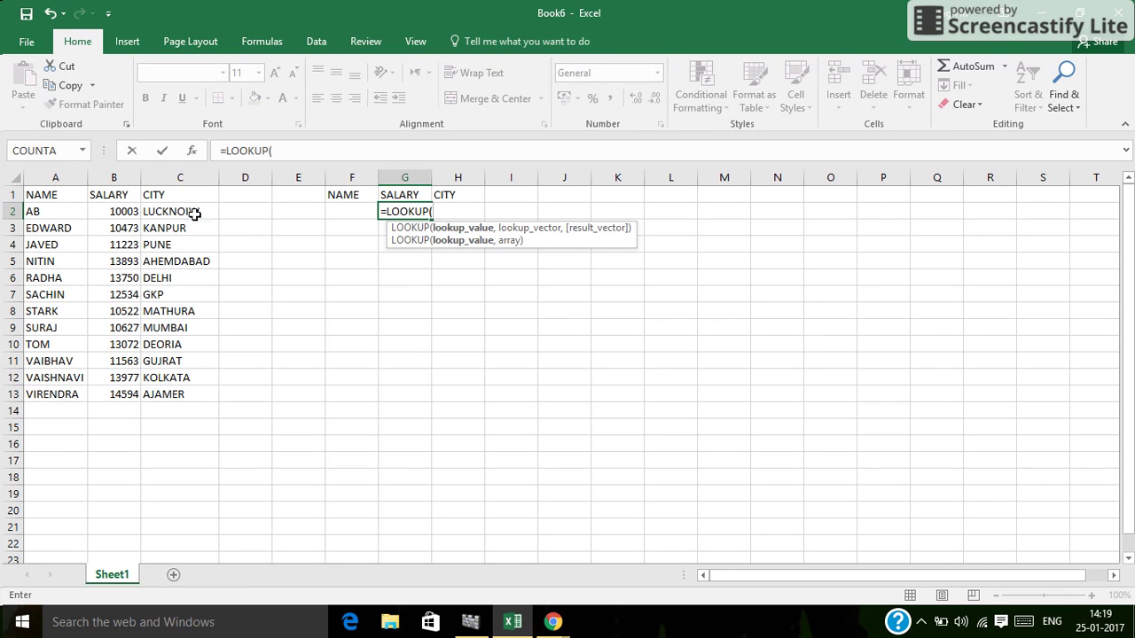
click(44, 214)
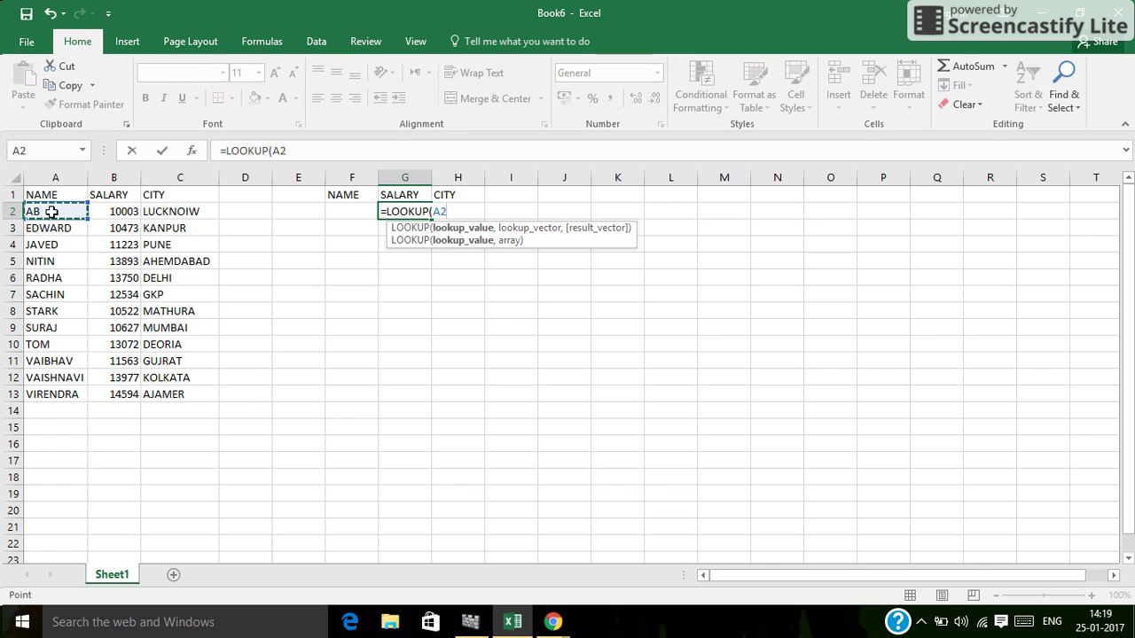
drag(51, 211, 211, 395)
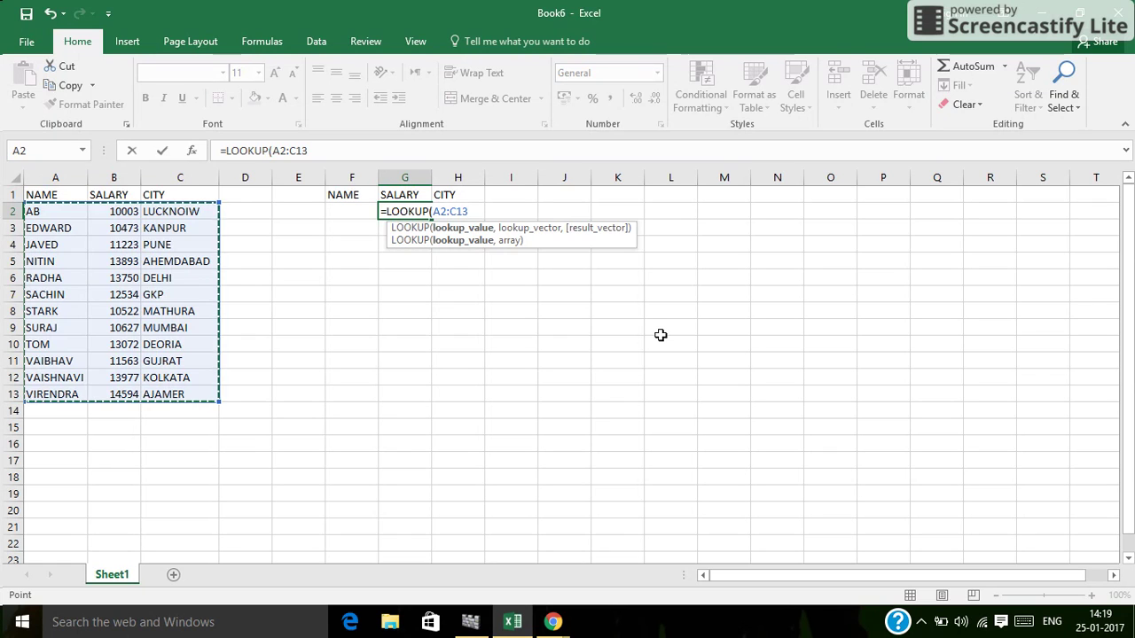
key(BackSpace)
key(BackSpace)
key(BackSpace)
key(BackSpace)
key(BackSpace)
key(BackSpace)
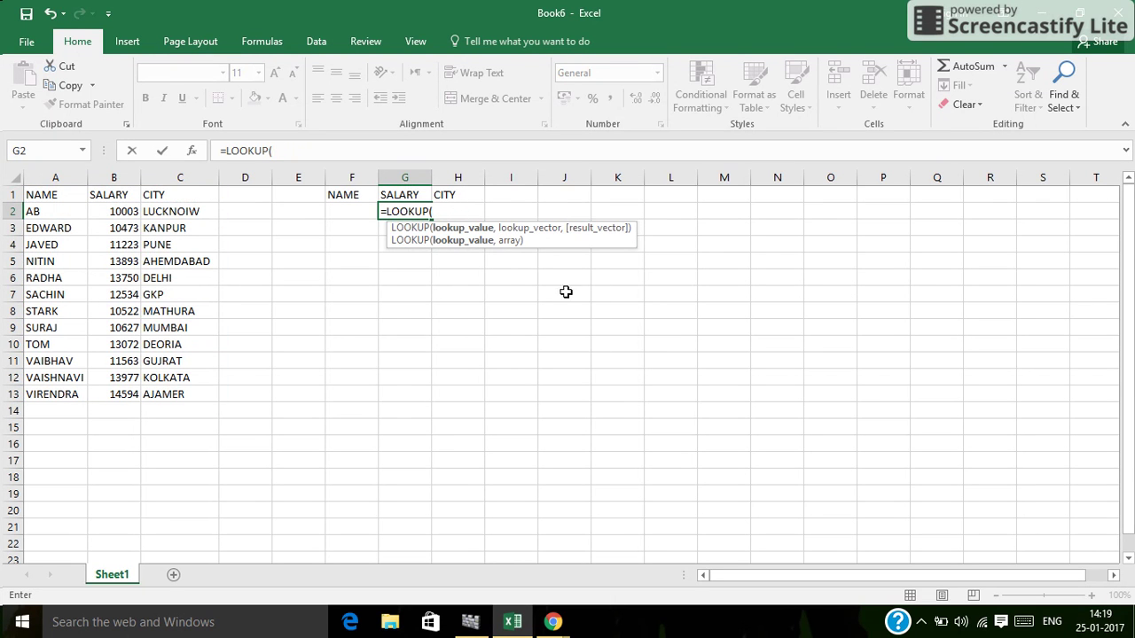
Complete the LOOKUP formula in G2 with A2 as lookup value, A2:C13 as lookup range and B2:B13 as result range.
click(41, 213)
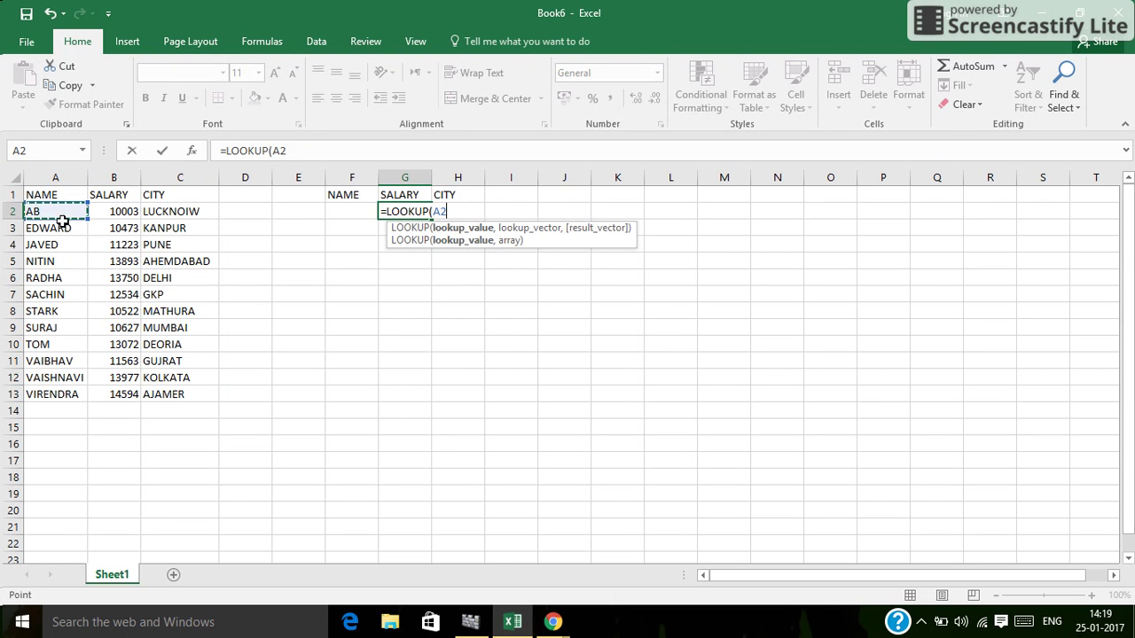
text(,)
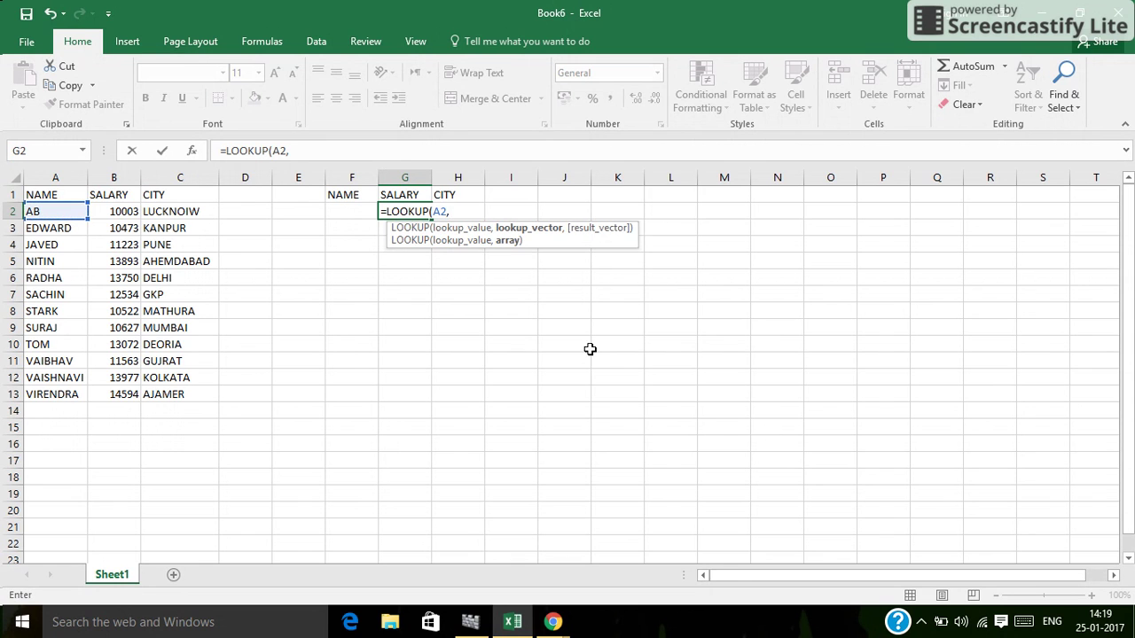
drag(68, 212, 192, 393)
text(,)
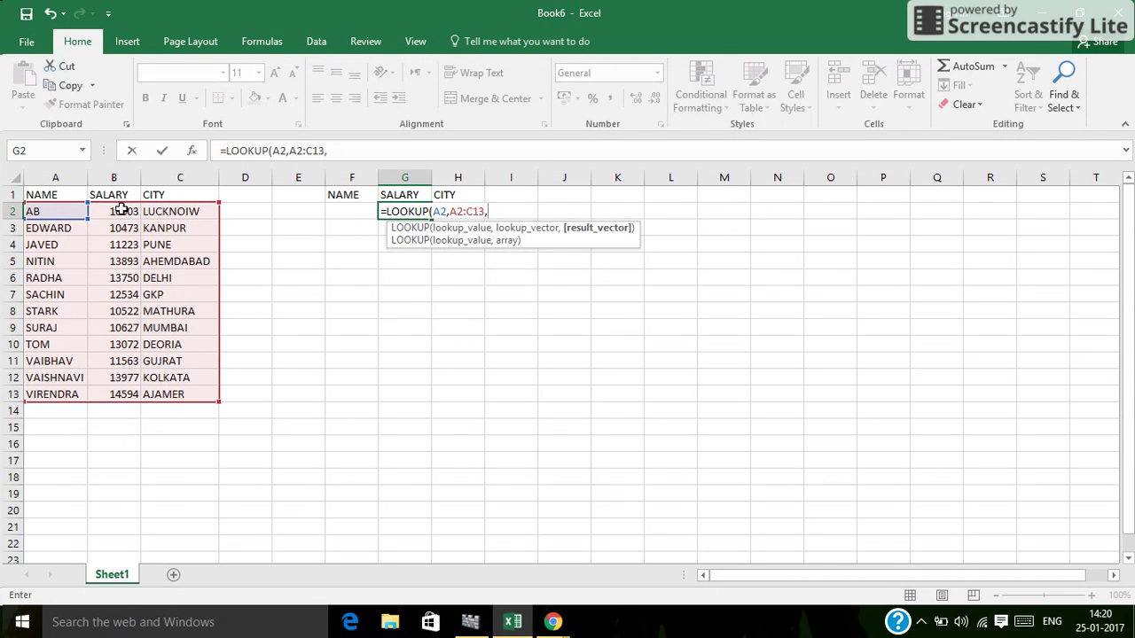
drag(120, 211, 127, 395)
text())
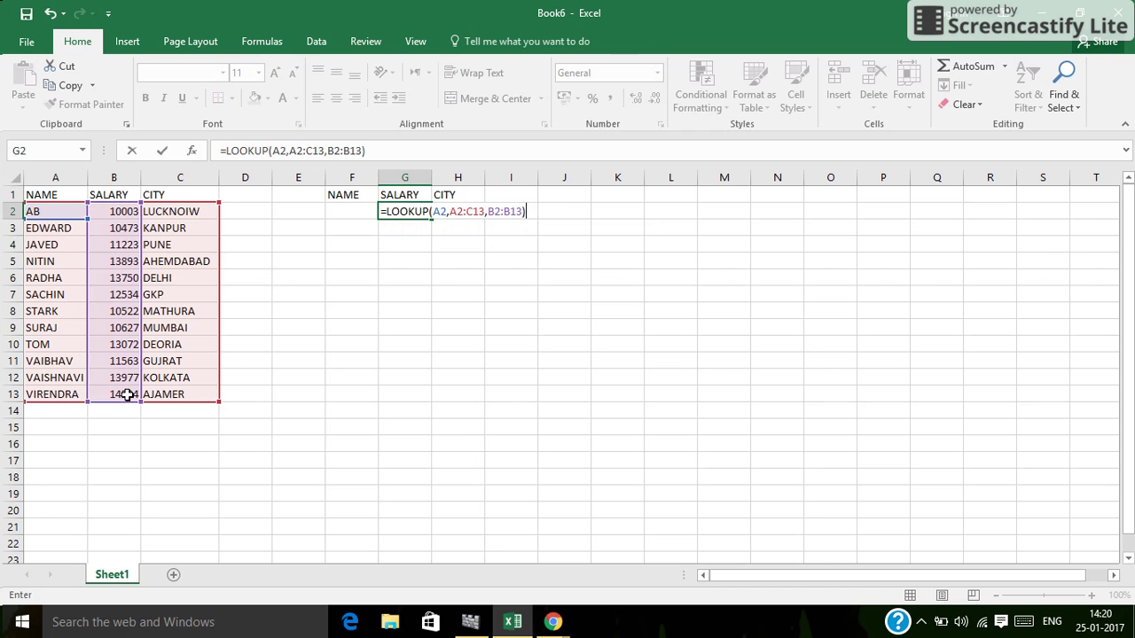
key(Return)
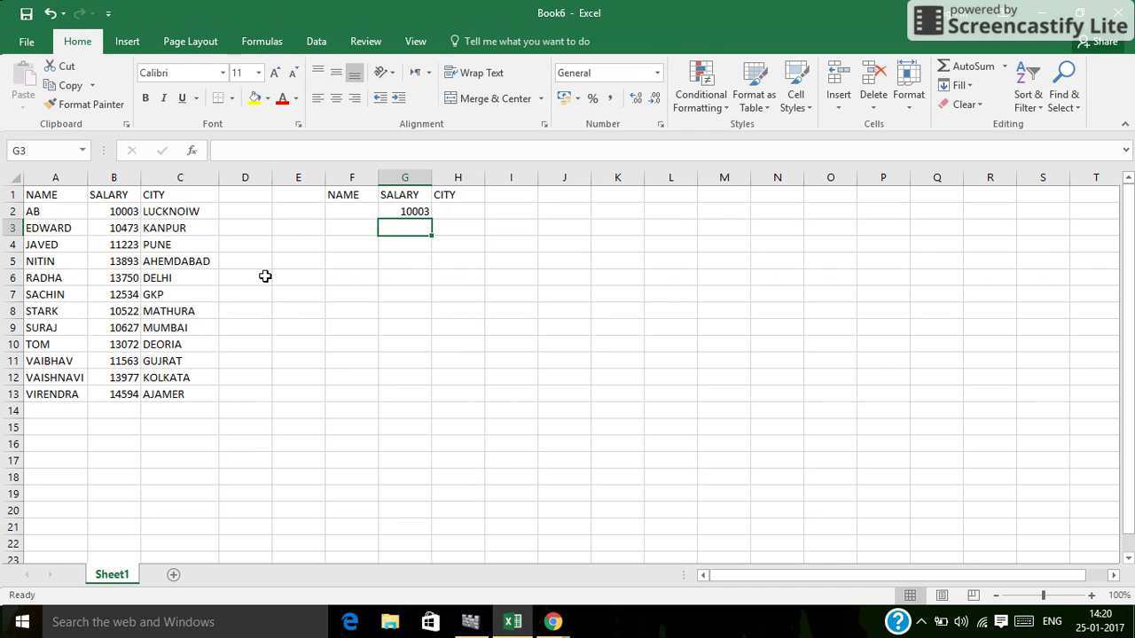
Edit the LOOKUP formula in G2 so its lookup value refers to cell F2.
click(347, 216)
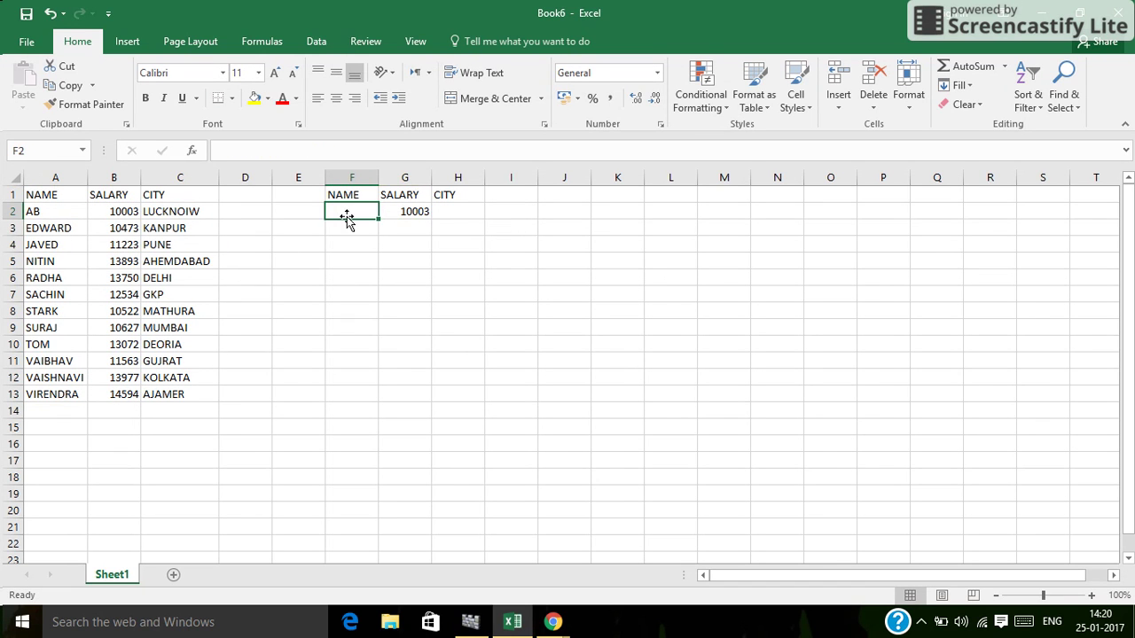
click(391, 210)
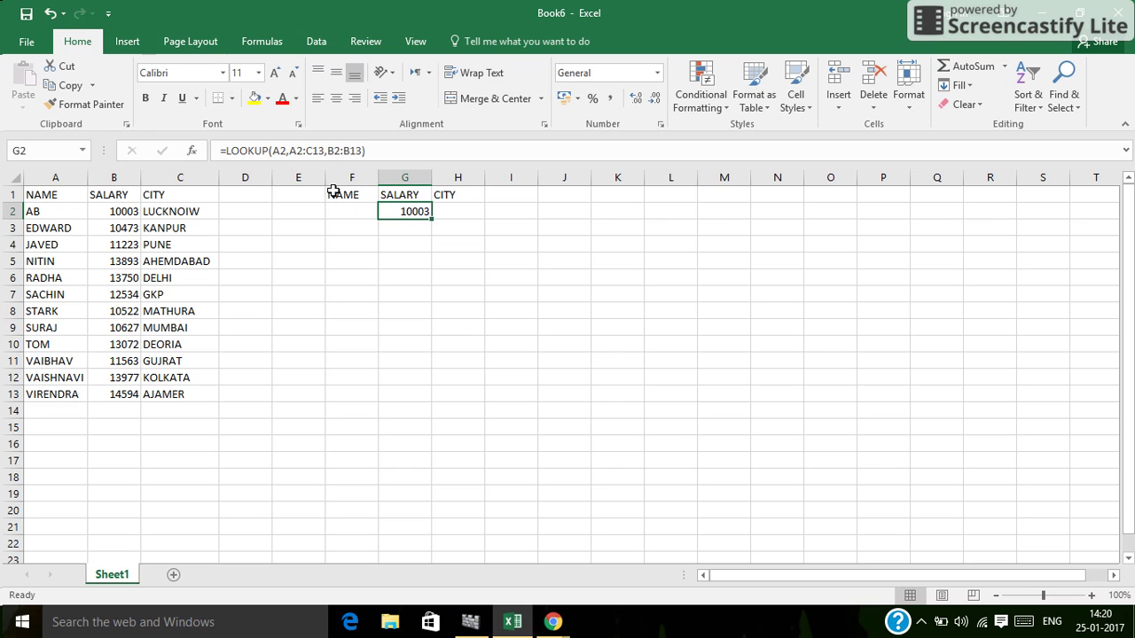
click(284, 150)
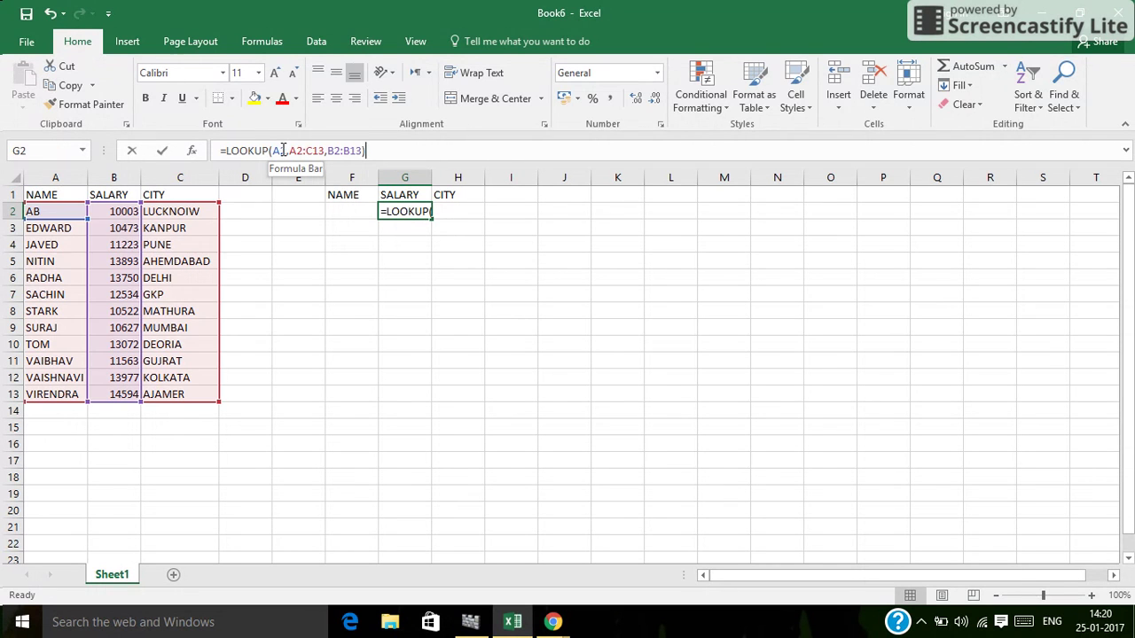
key(BackSpace)
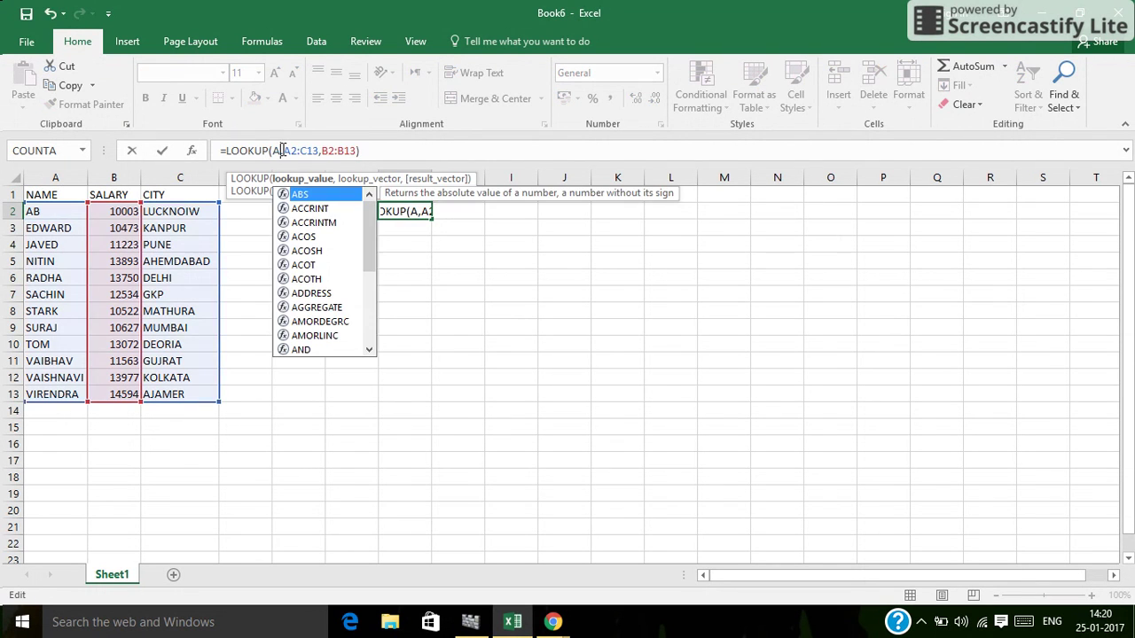
key(BackSpace)
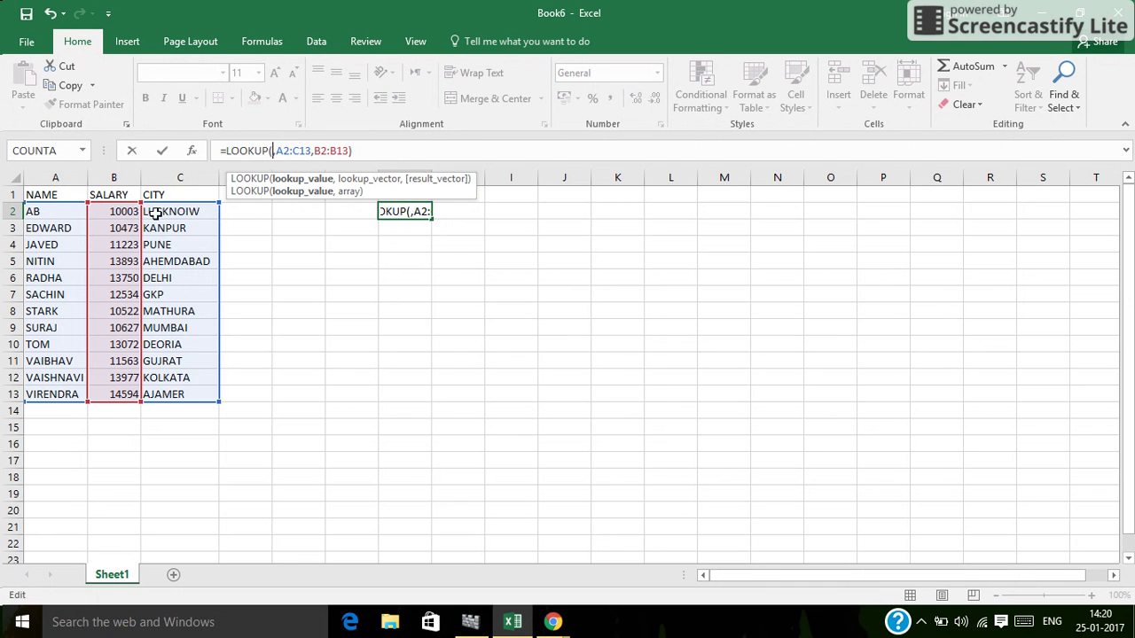
click(348, 211)
key(Return)
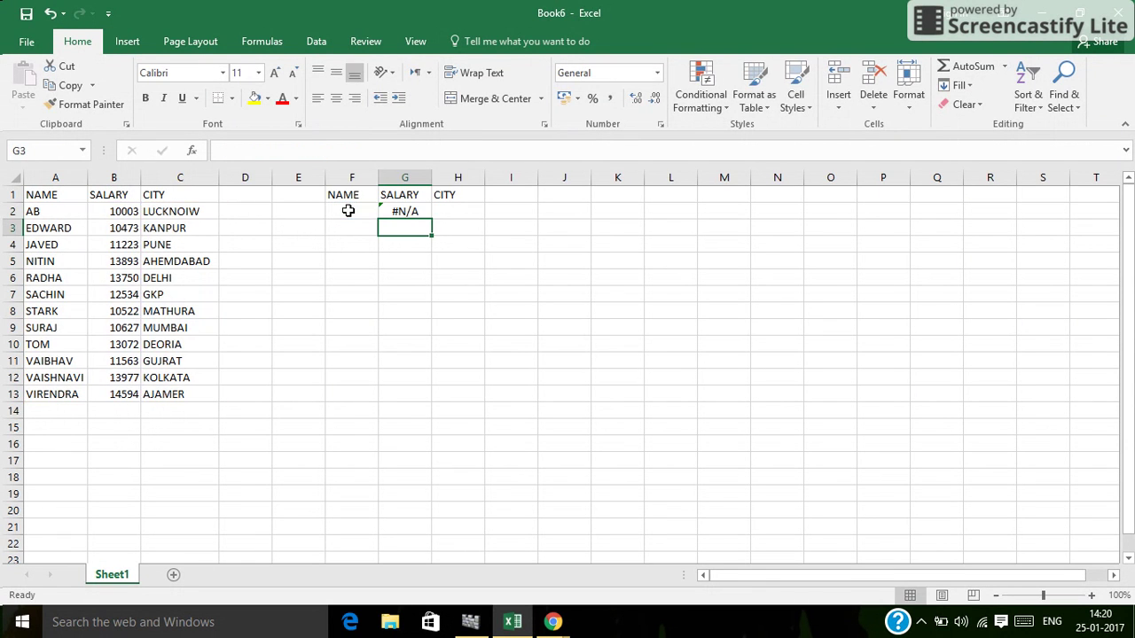
Test the salary lookup by entering the name from A2 and then the name from A3 in cell F2.
click(349, 211)
text(AB)
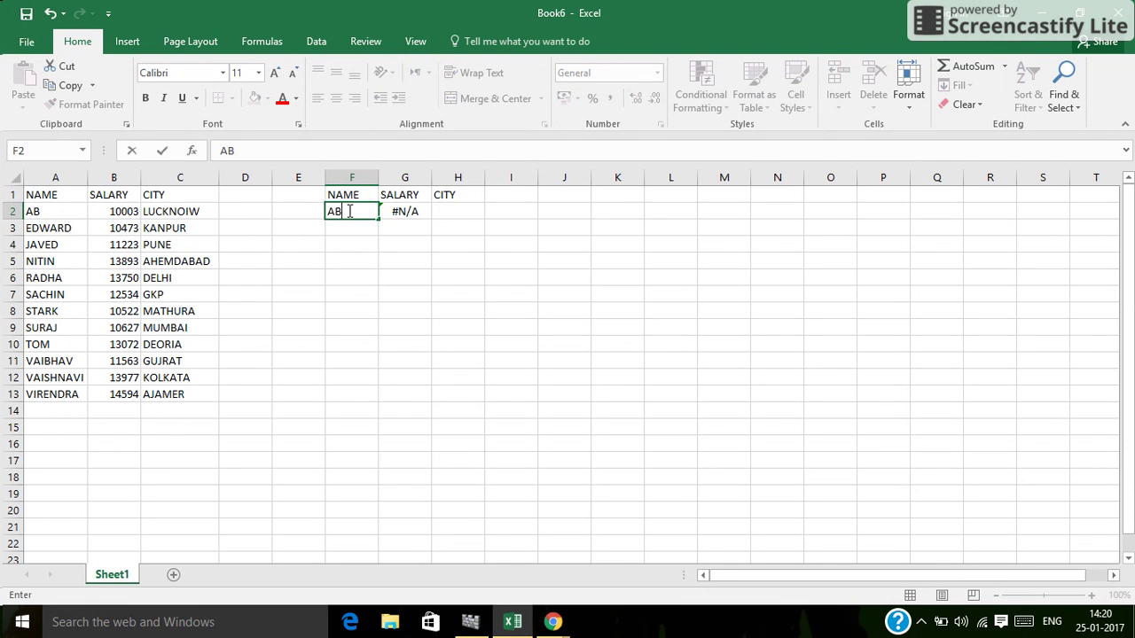
key(Return)
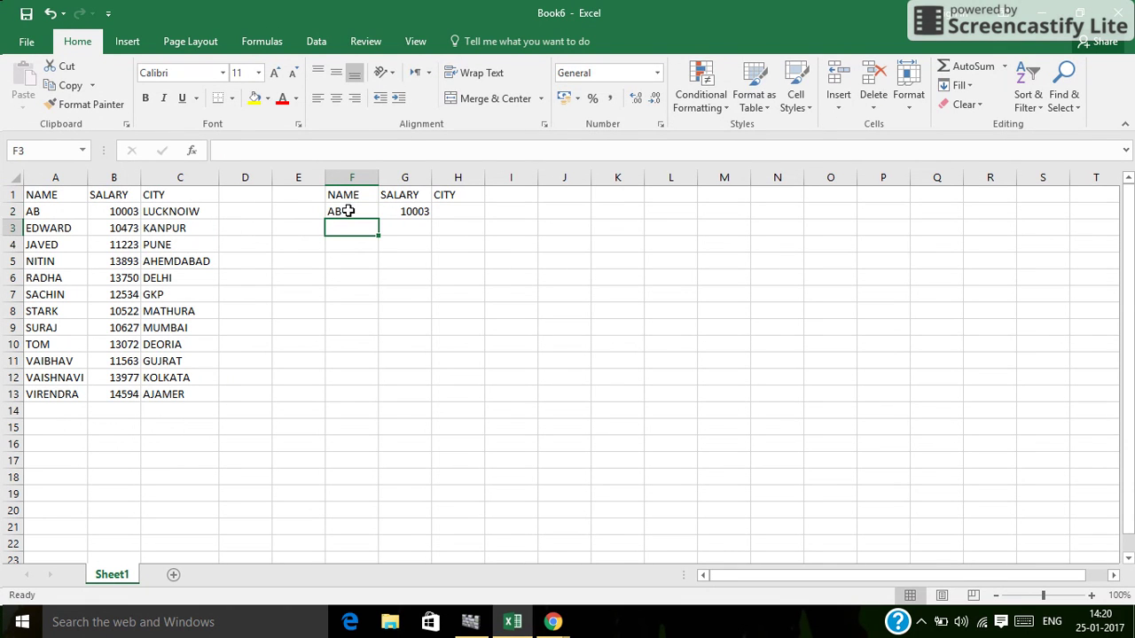
click(349, 211)
key(BackSpace)
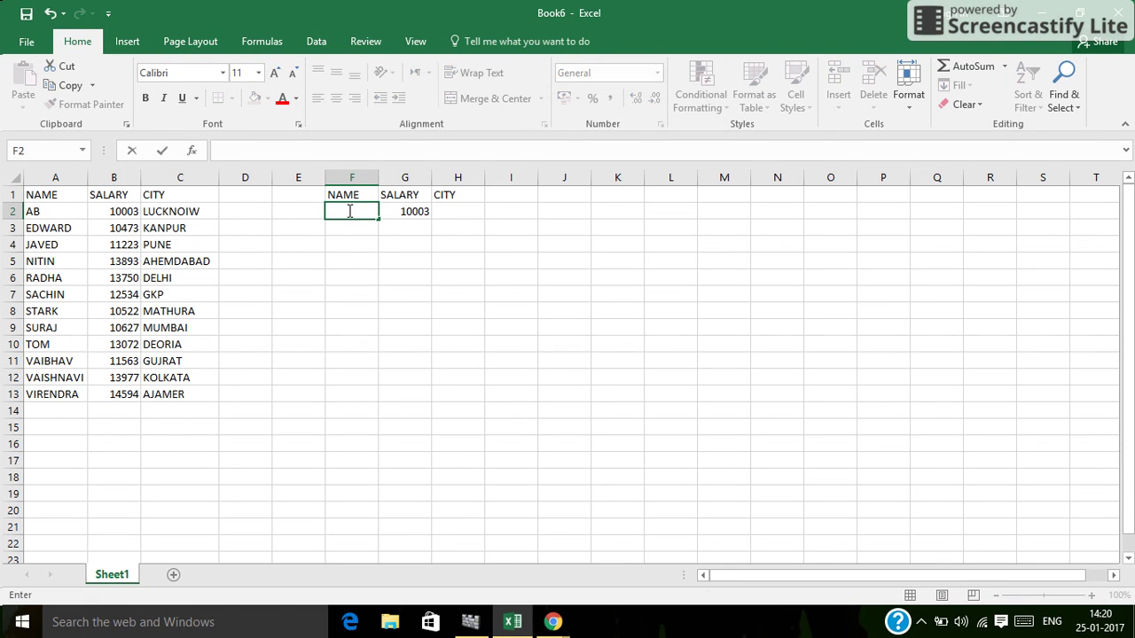
text(EDWARD)
key(Return)
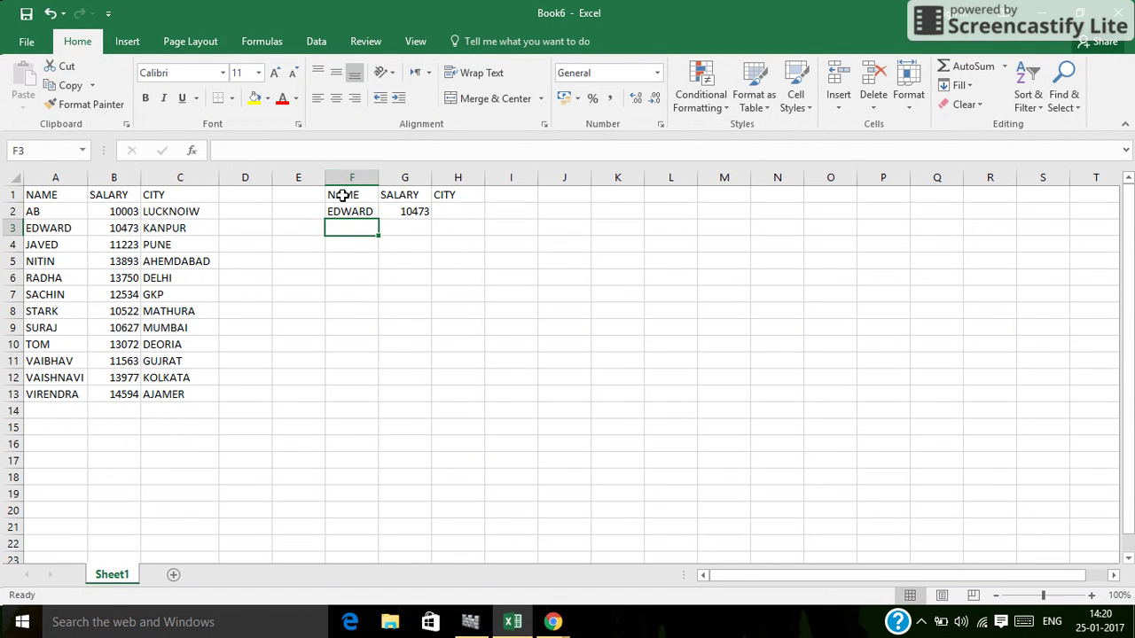
Replace the lookup name in F2 with the name from A4, followed by the name from A7.
click(356, 213)
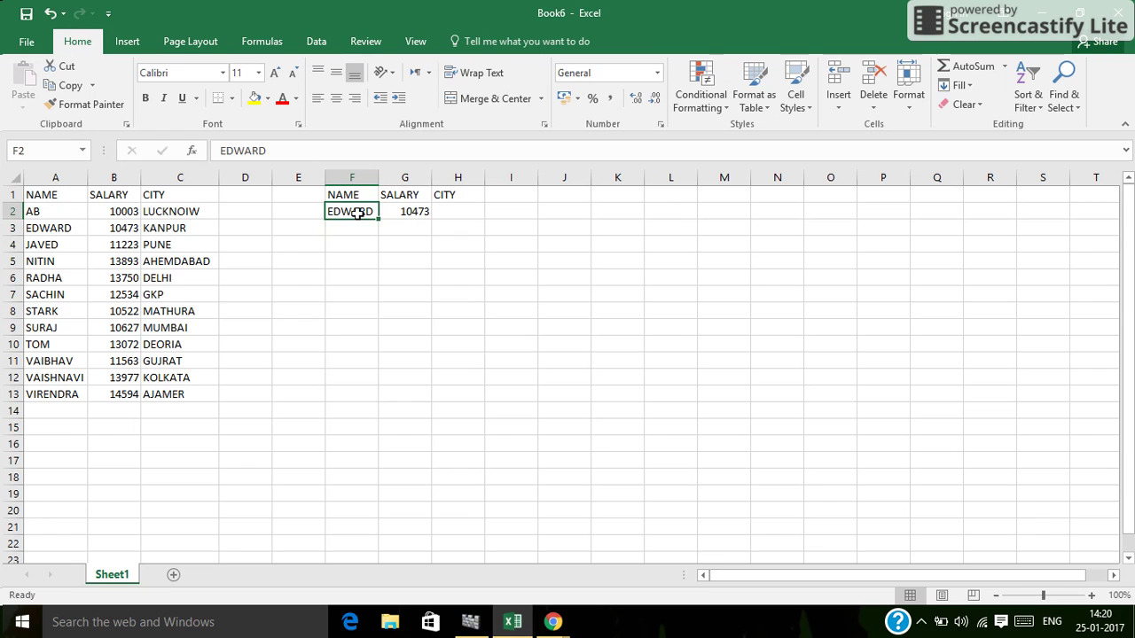
key(BackSpace)
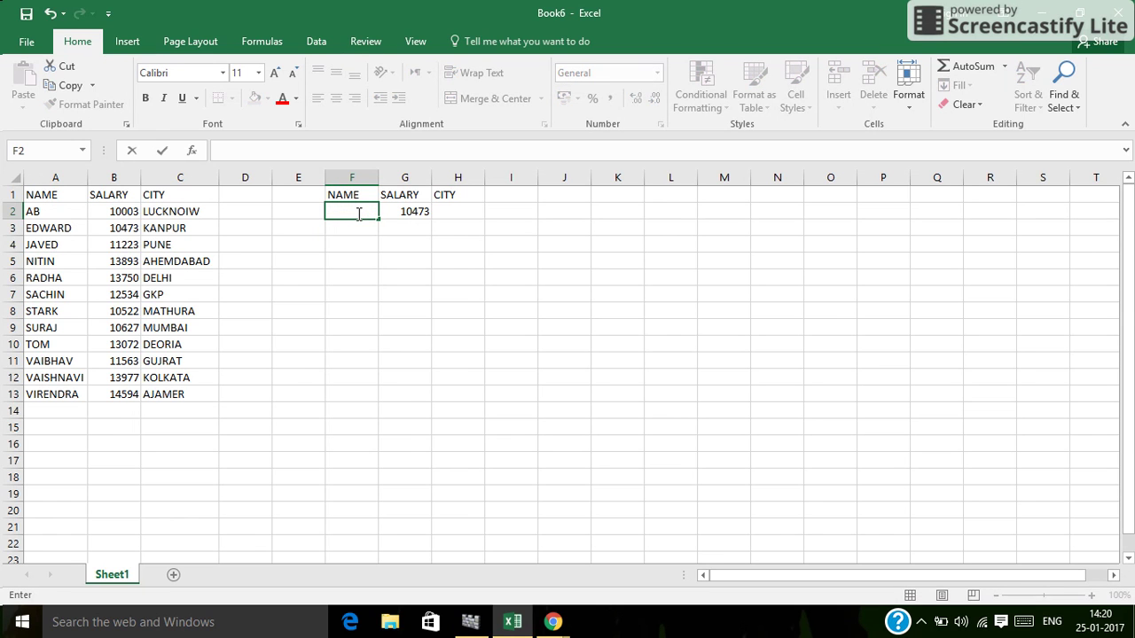
text(JAVED)
key(Return)
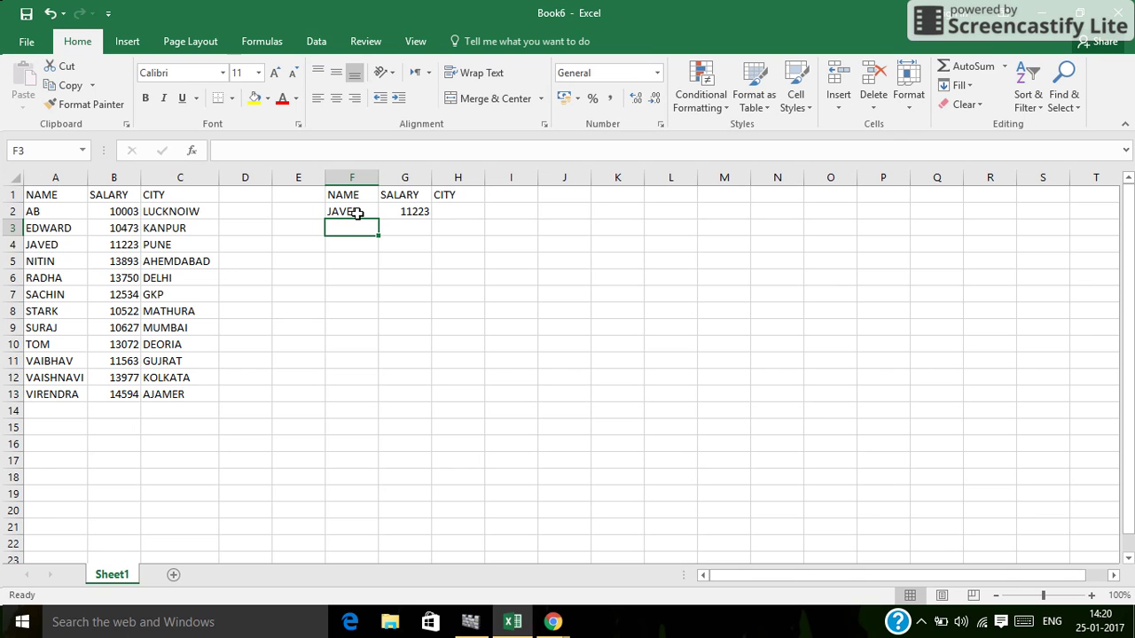
click(355, 212)
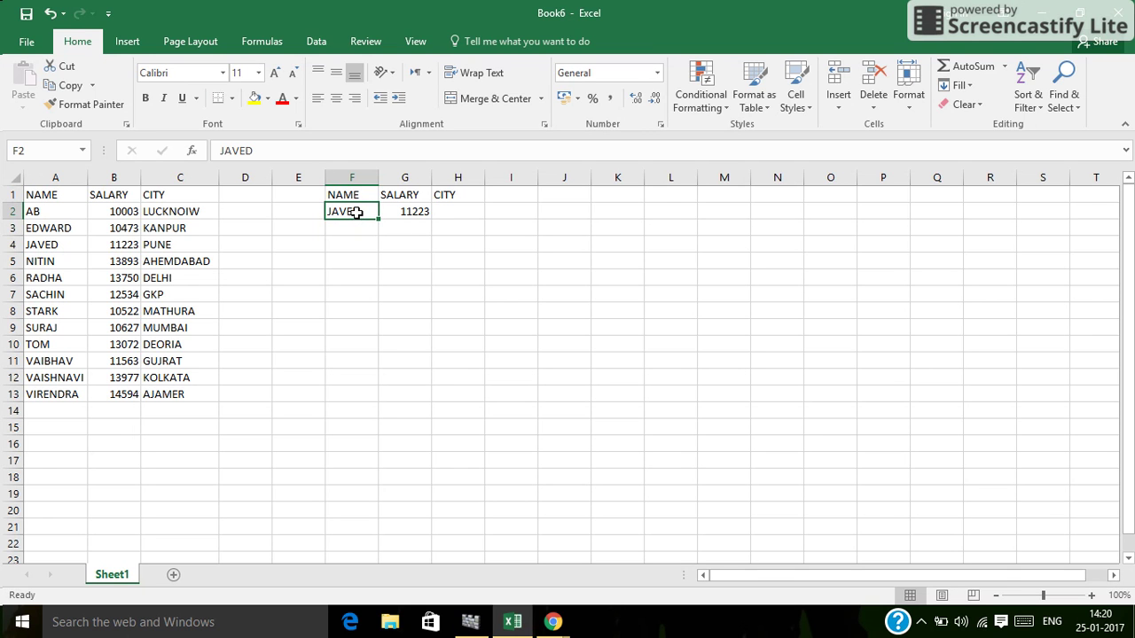
key(BackSpace)
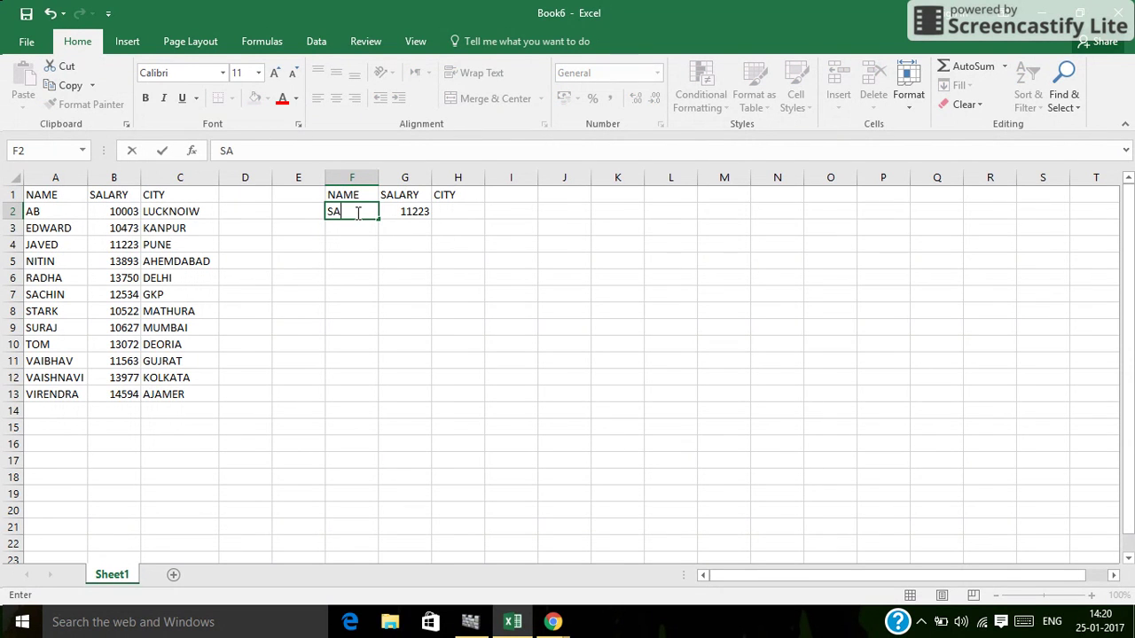
key(Return)
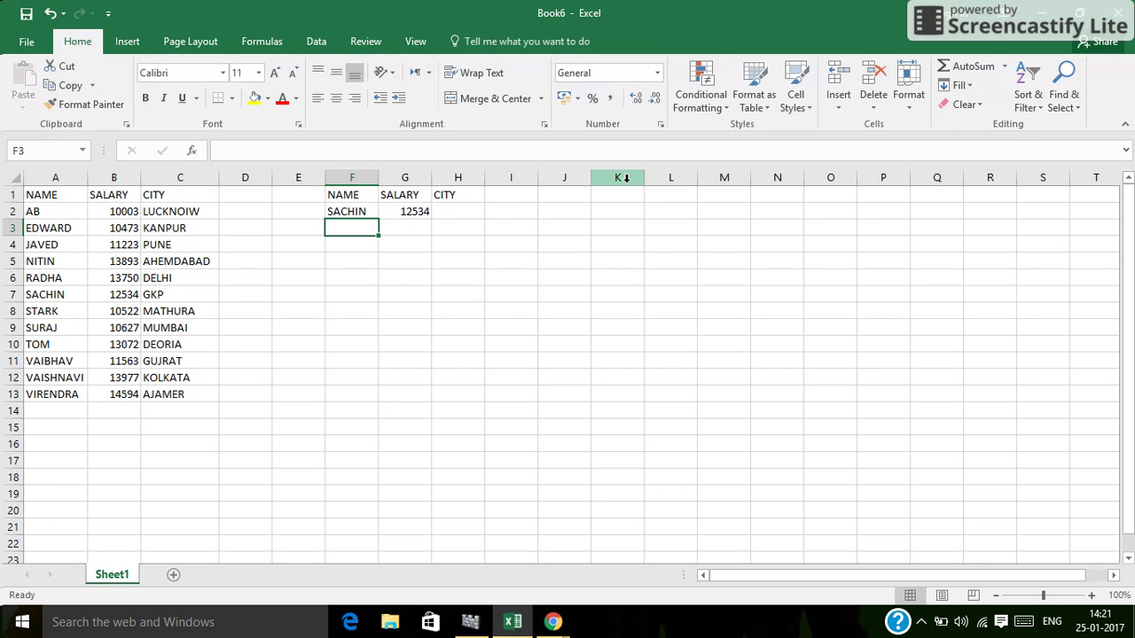
Insert a blank sheet row above the headings in row 1.
click(338, 197)
right_click(337, 196)
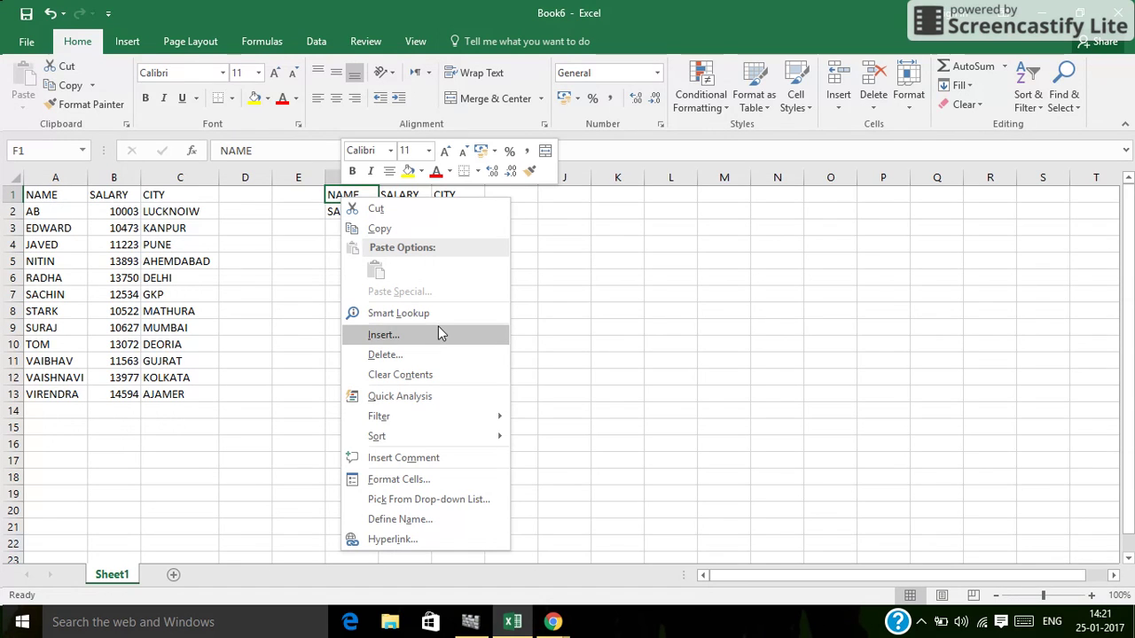
click(940, 261)
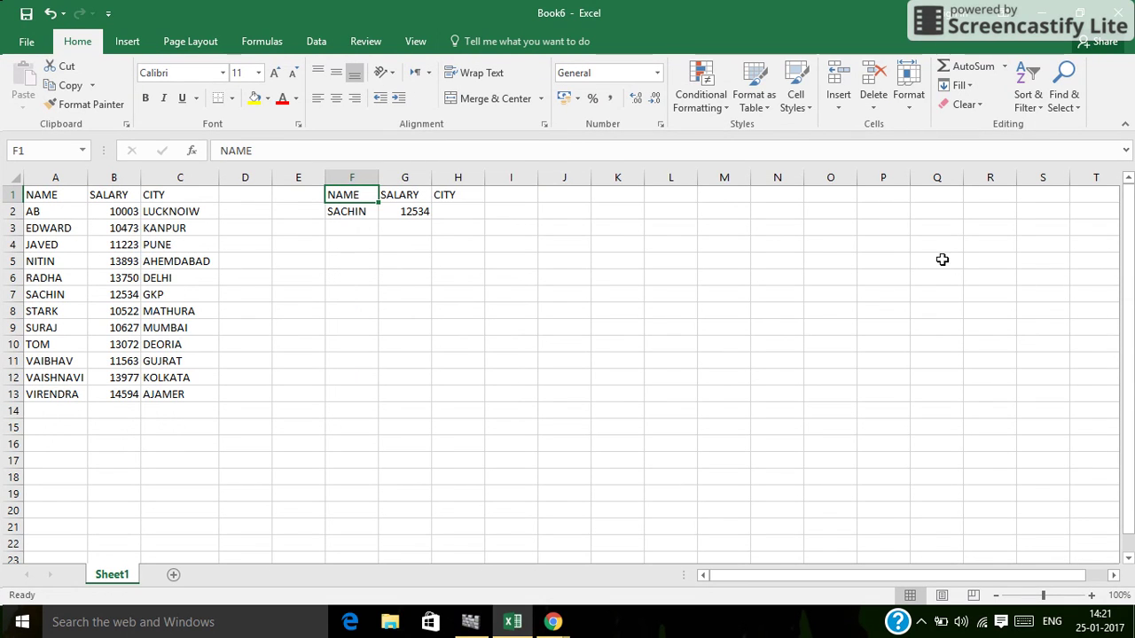
click(839, 105)
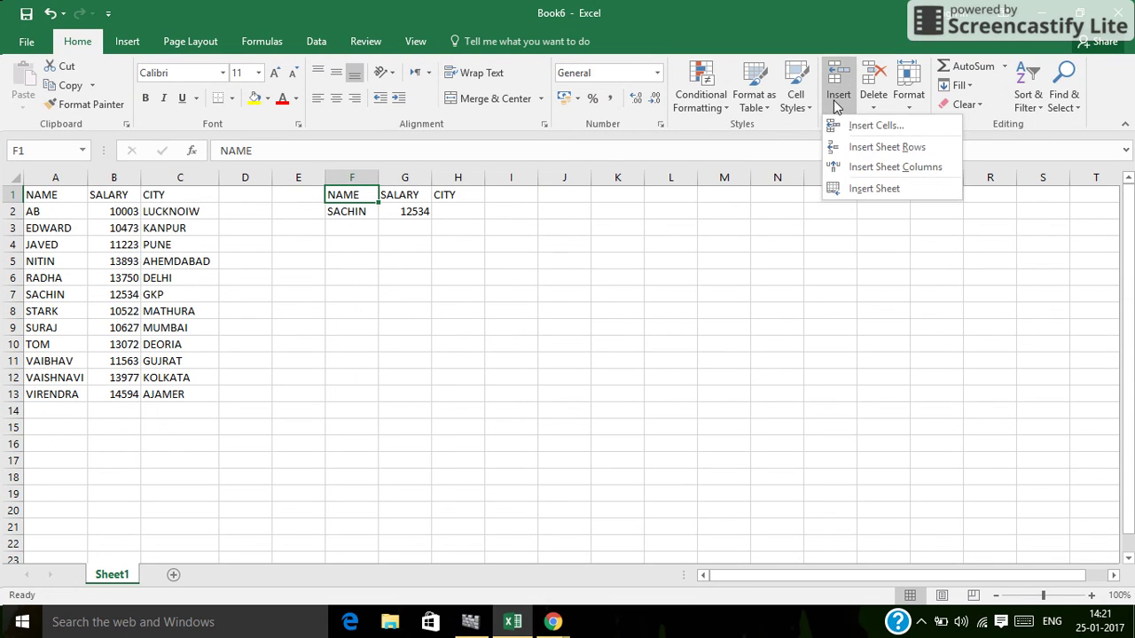
click(858, 147)
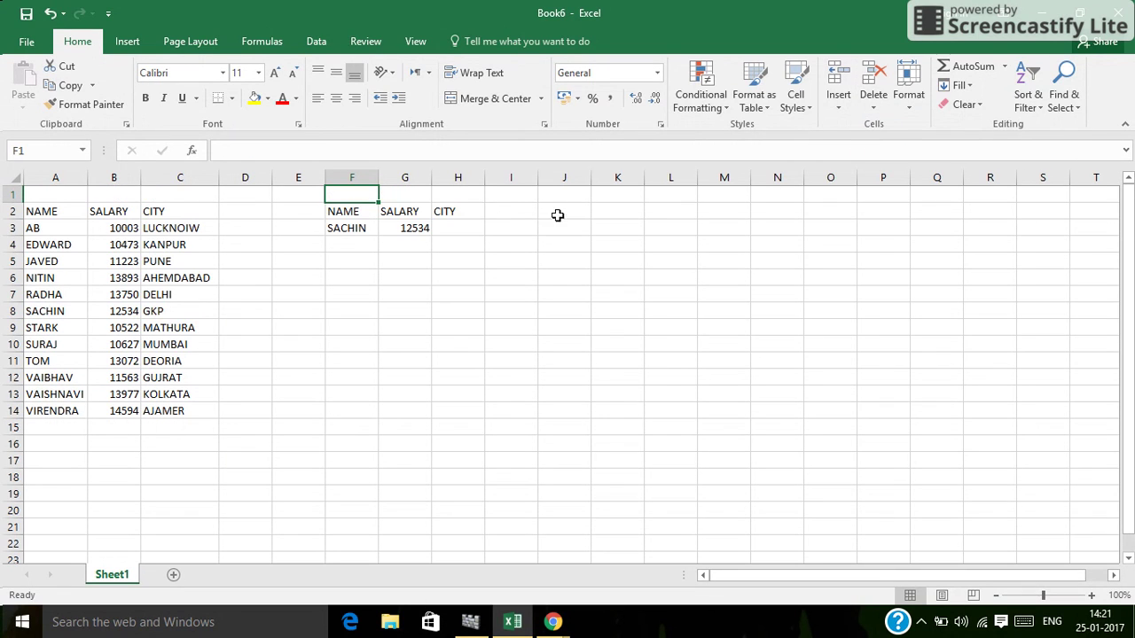
Enter the title LOOK UP in F1 and merge and center it across F1:H1.
text(LOOK)
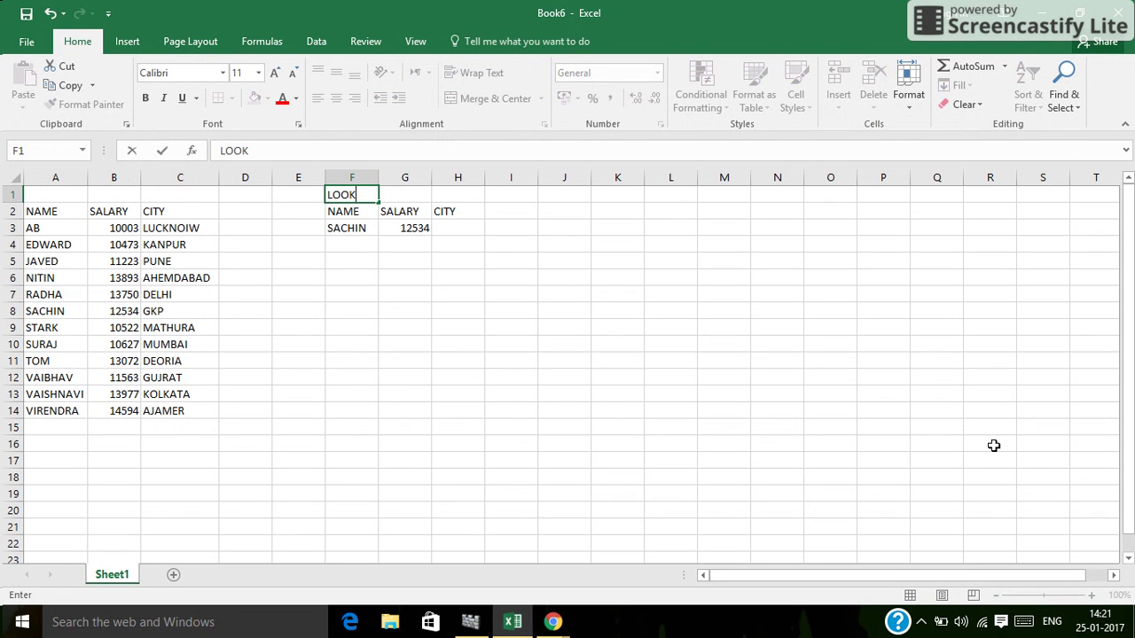
text( UPO)
drag(467, 200, 337, 191)
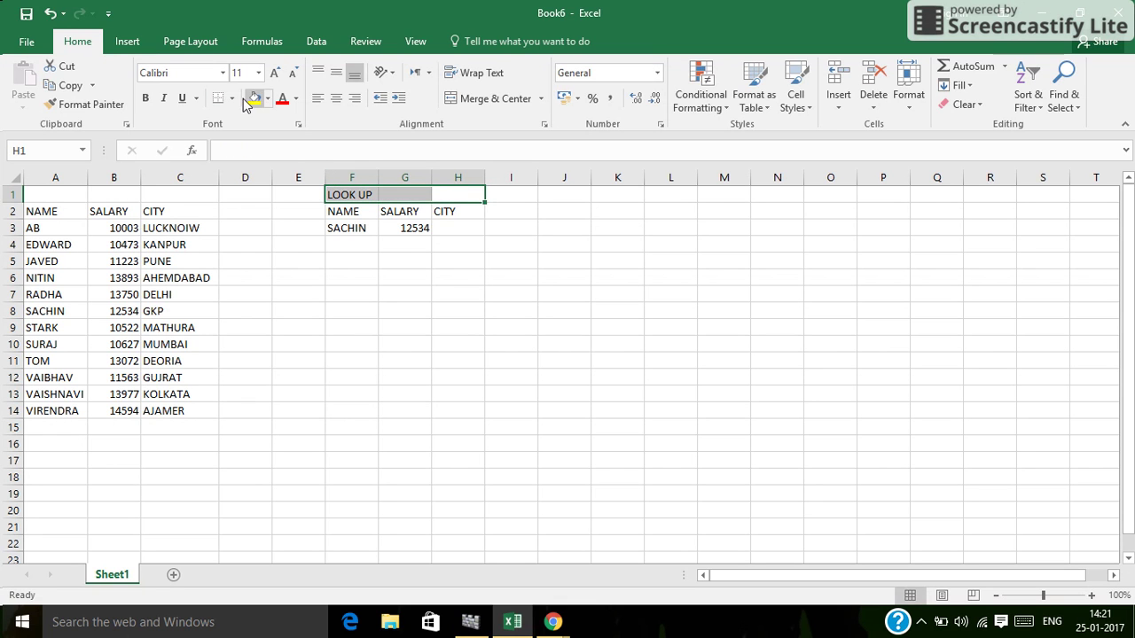
click(541, 98)
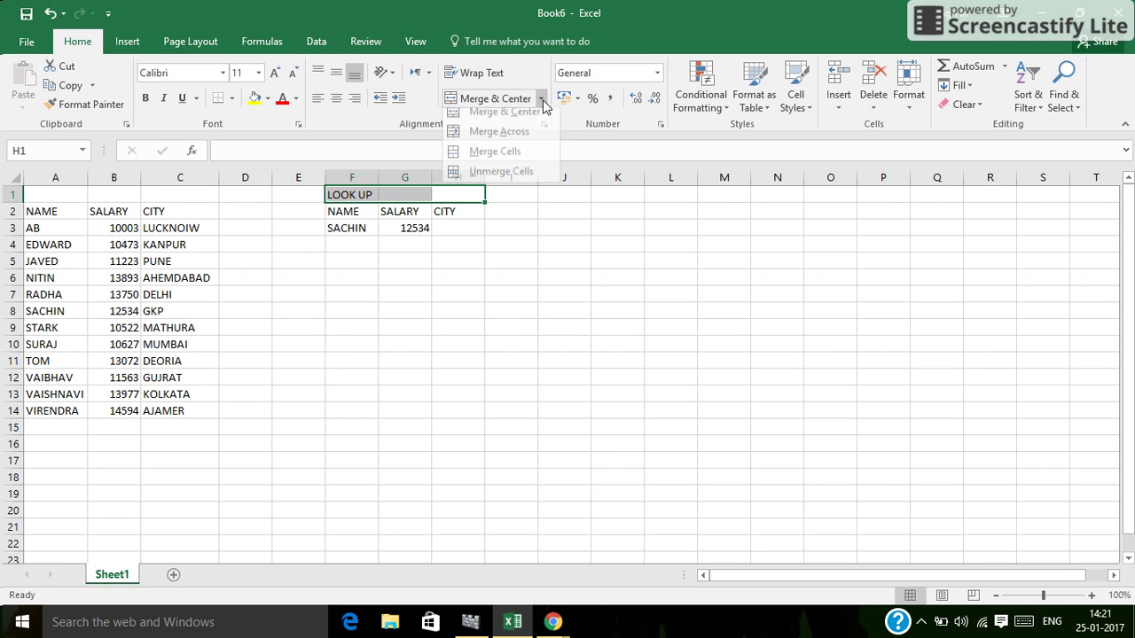
click(545, 118)
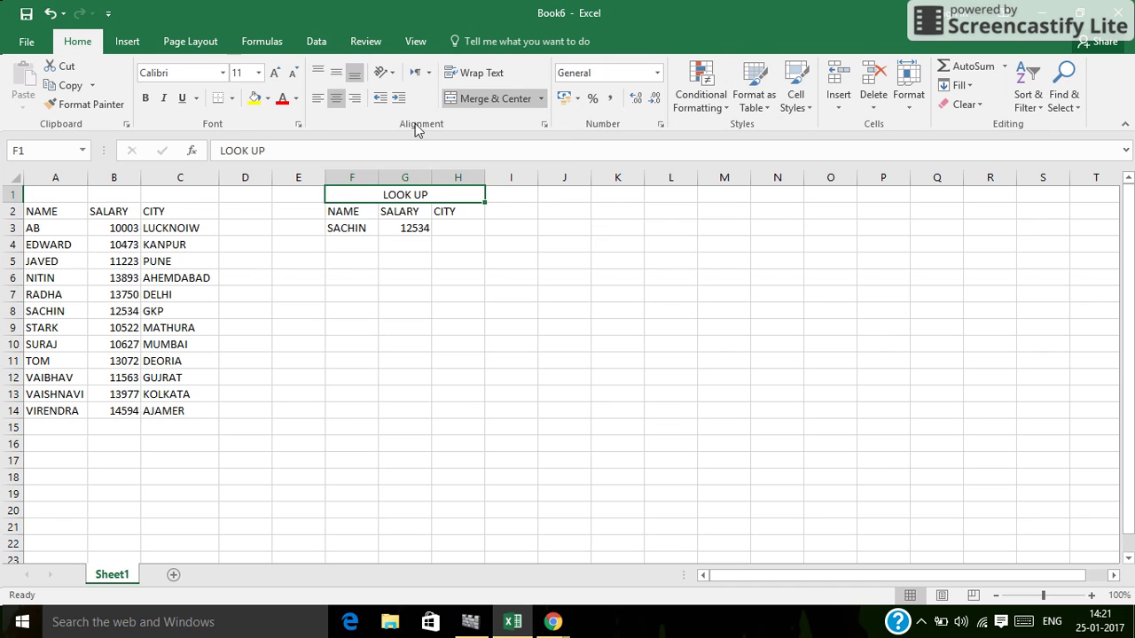
Format the LOOK UP title as bold at 18 points.
click(276, 73)
click(276, 72)
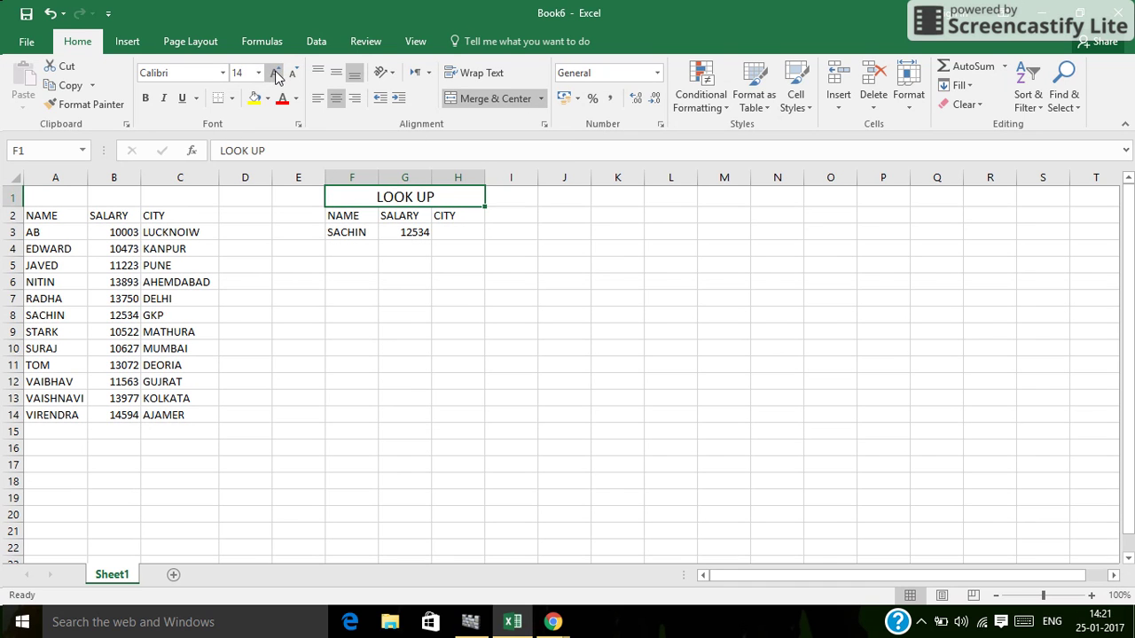
click(276, 73)
click(277, 73)
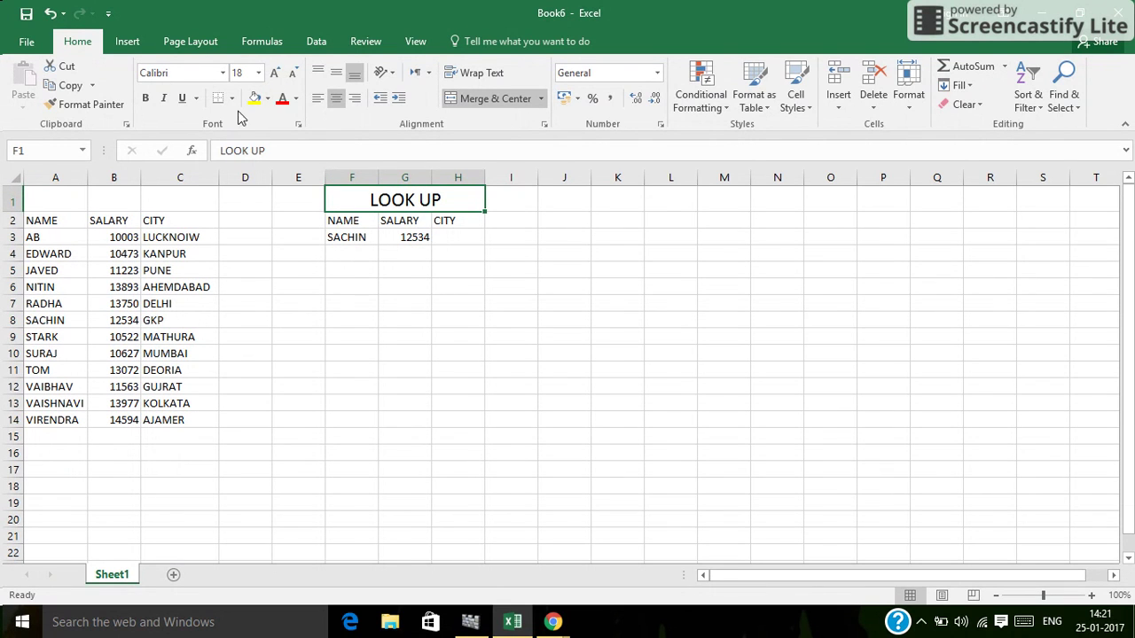
click(145, 98)
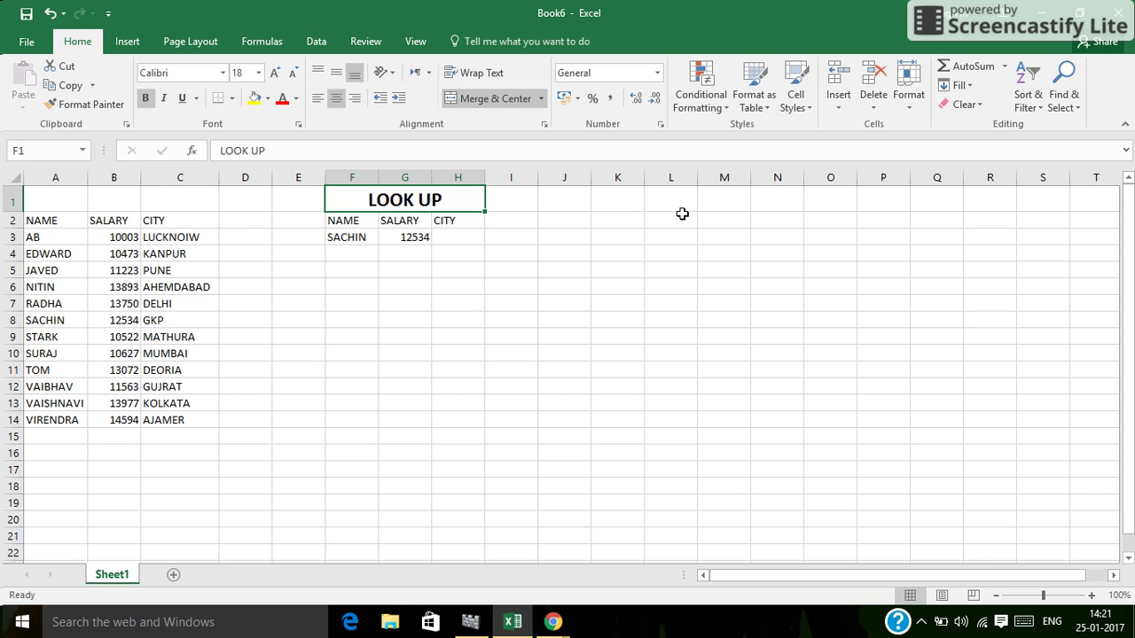
click(600, 223)
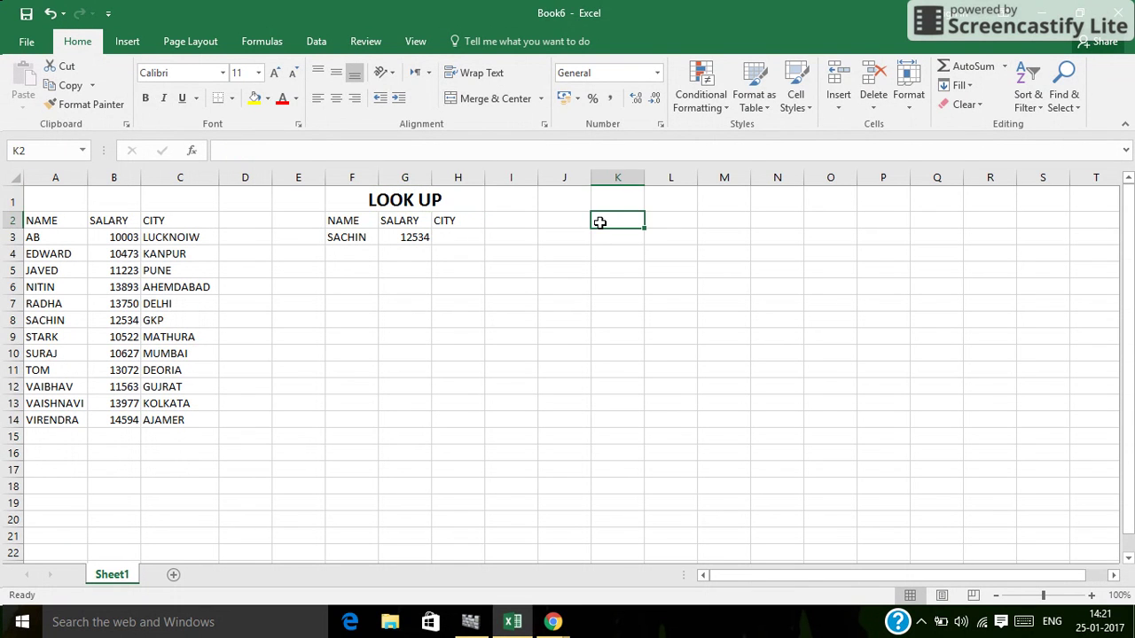
text(=)
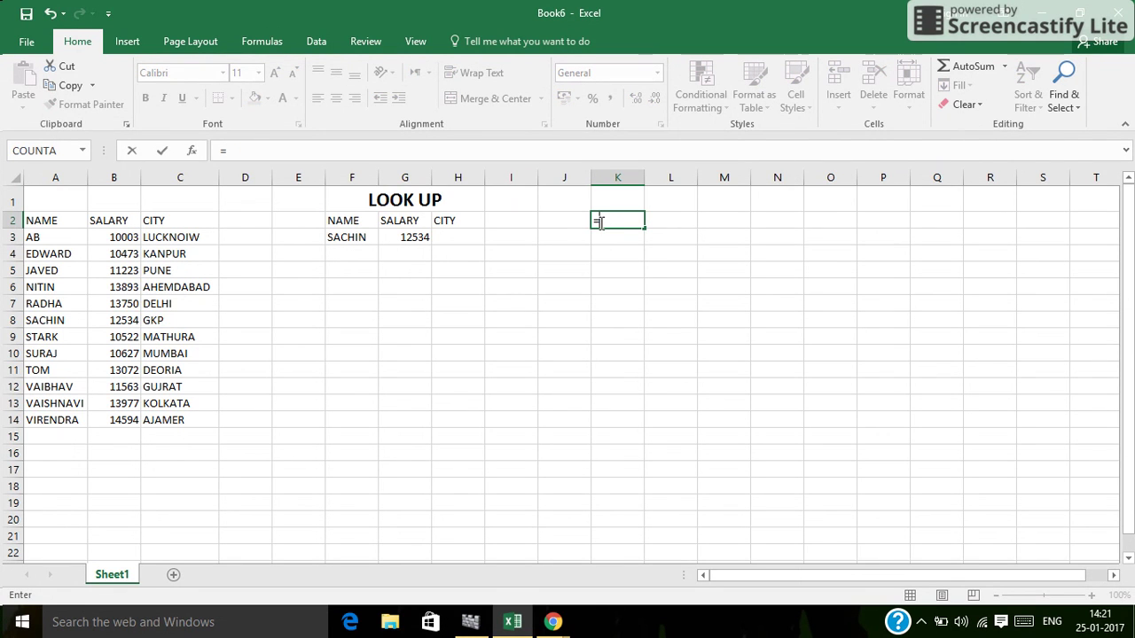
text(VLOO)
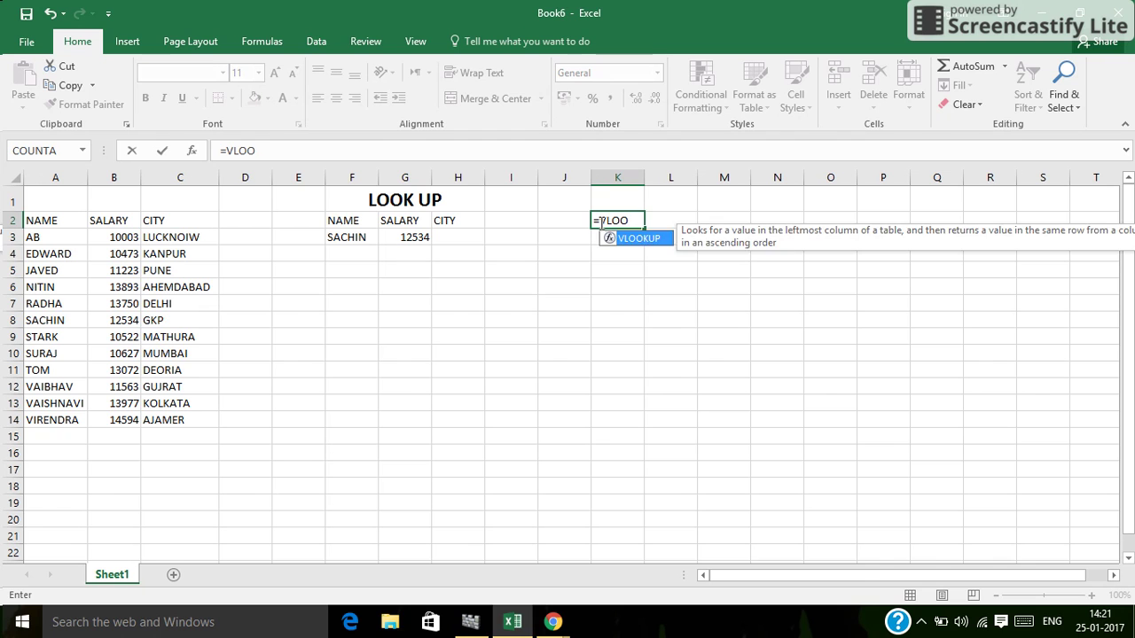
key(Tab)
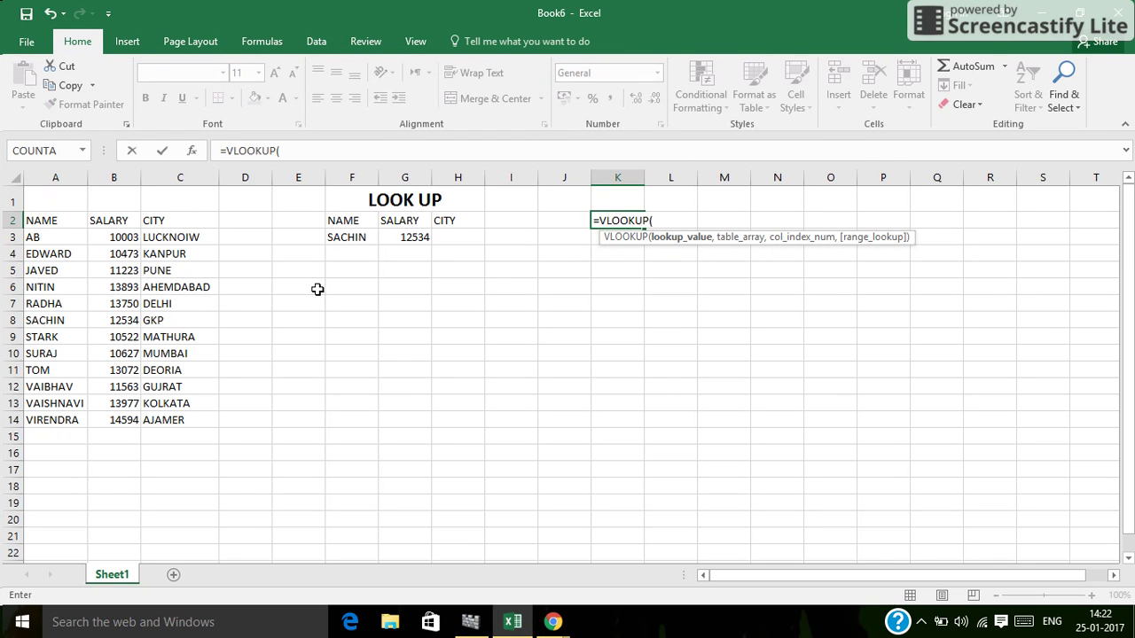
key(BackSpace)
key(Escape)
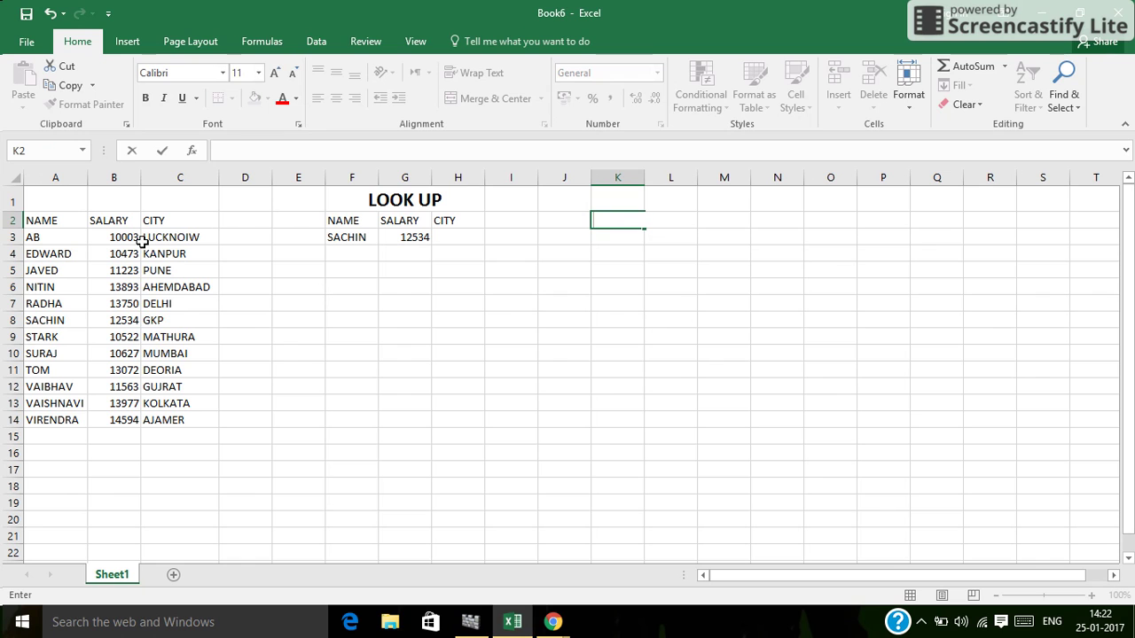
Copy the NAME, SALARY and CITY headings from A2:C2 to M2:O2.
drag(58, 222, 176, 214)
key(ctrl+c)
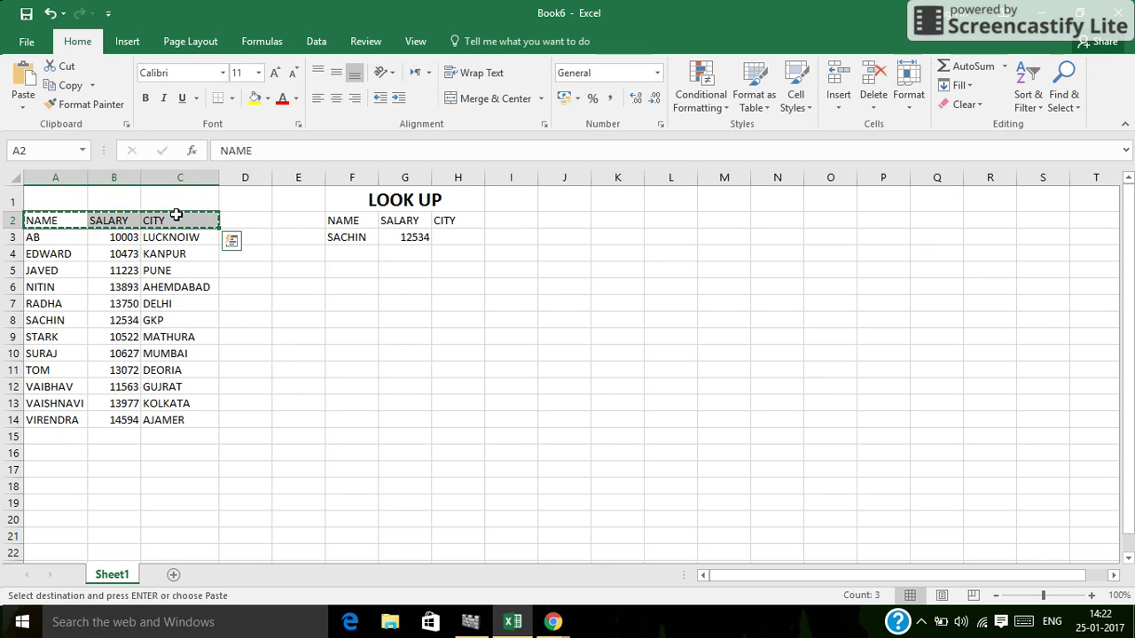
click(702, 218)
key(ctrl+v)
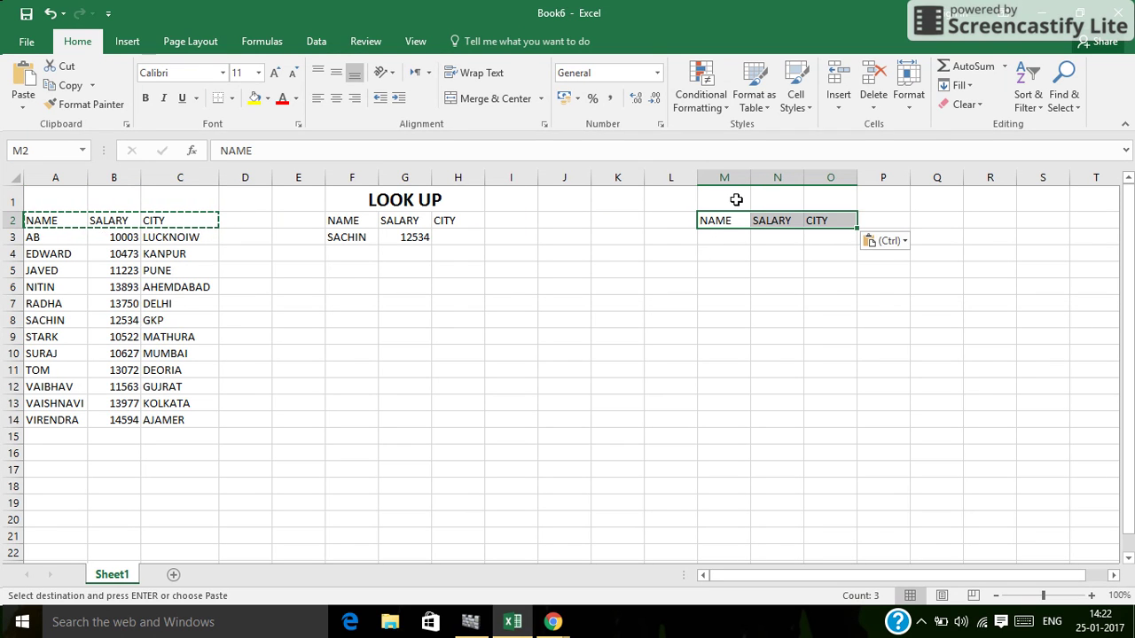
Merge and center M1:O1 above the new headings and enter the title VLOOK.
drag(736, 200, 851, 204)
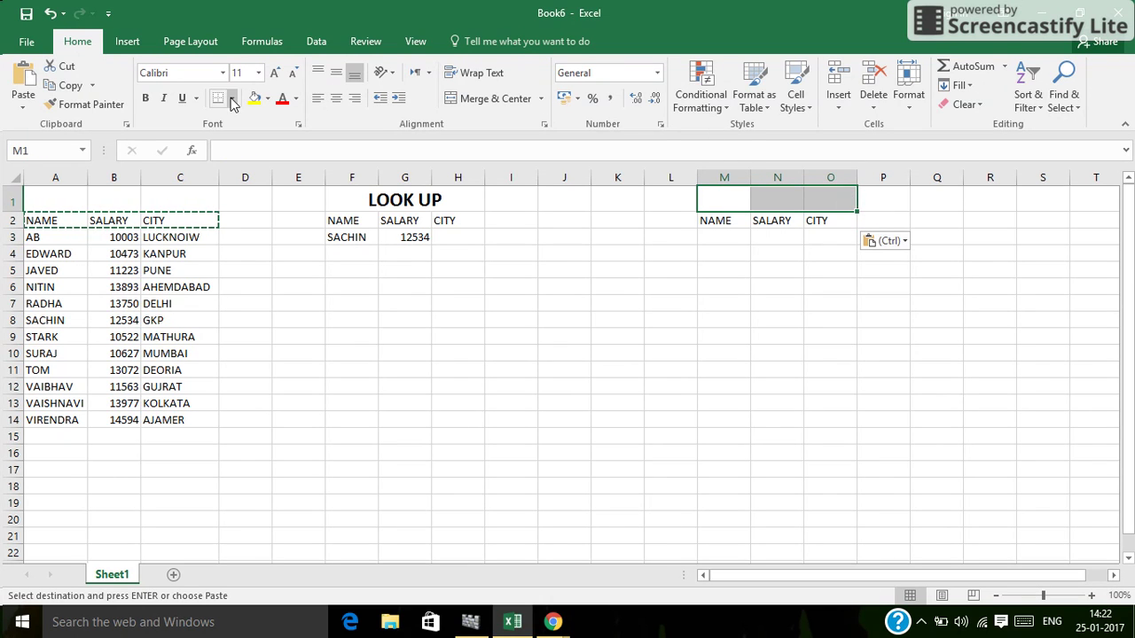
click(541, 99)
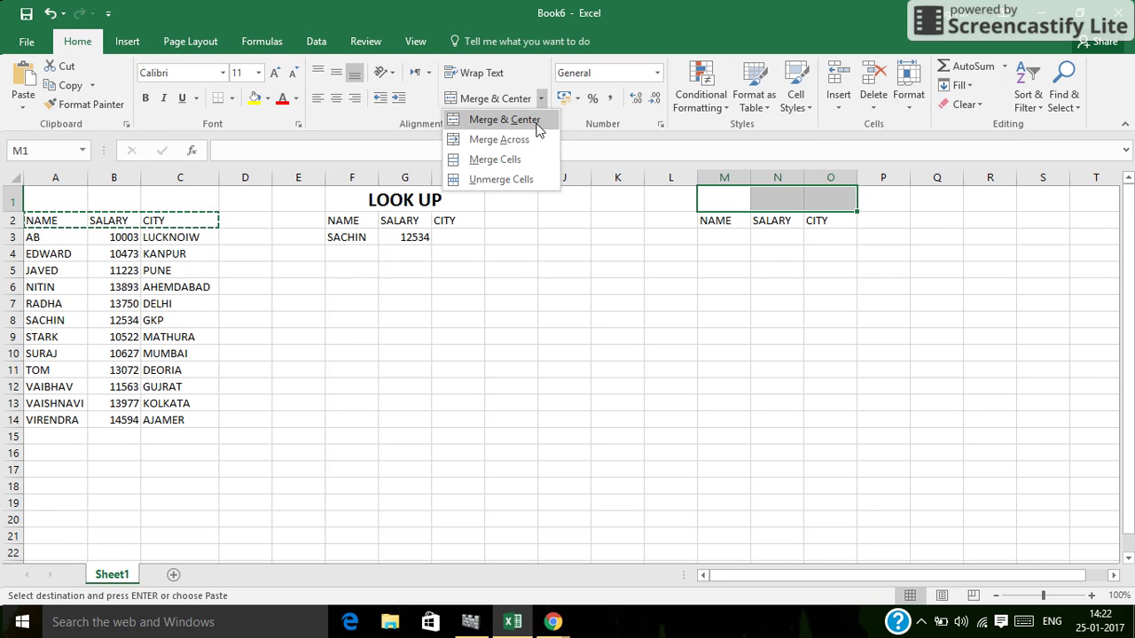
click(536, 120)
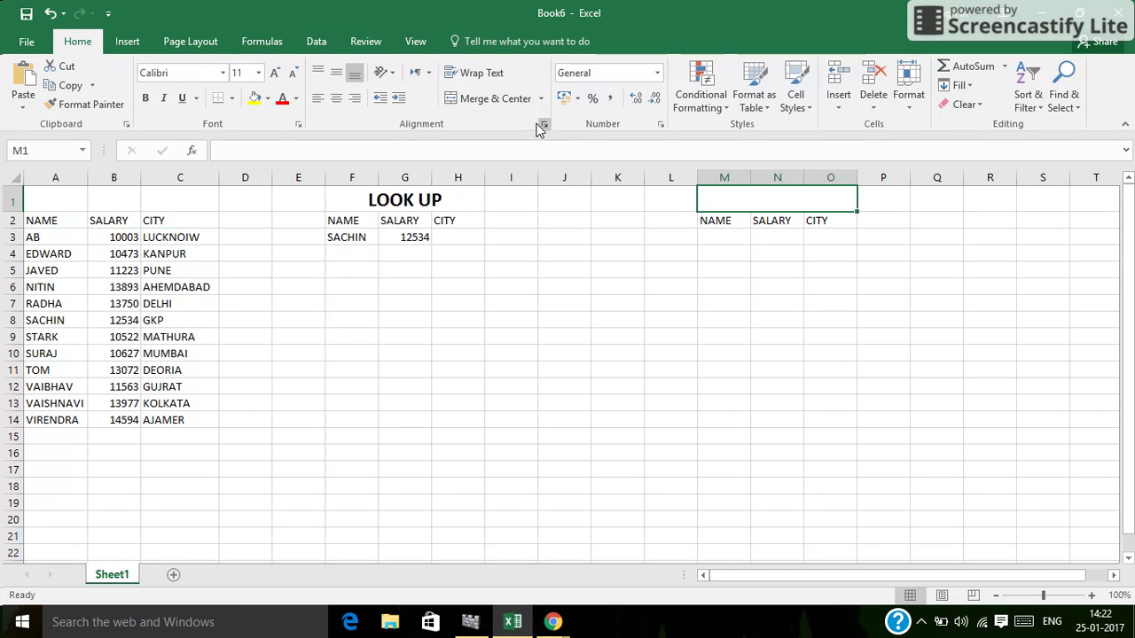
double_click(795, 203)
text(VLOOK)
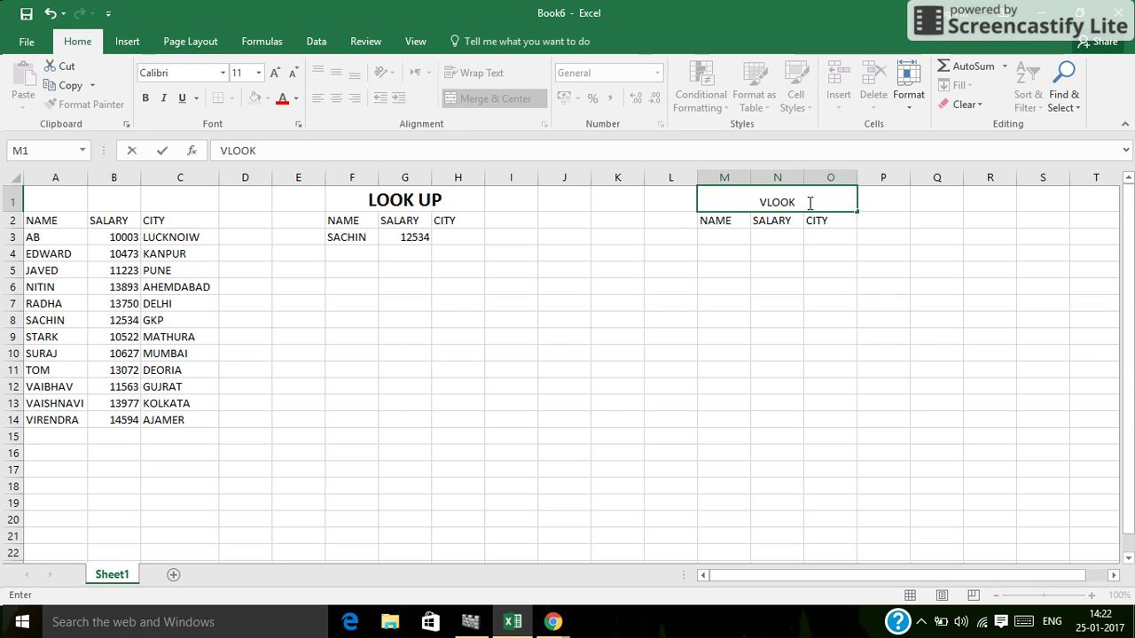
drag(810, 203, 705, 203)
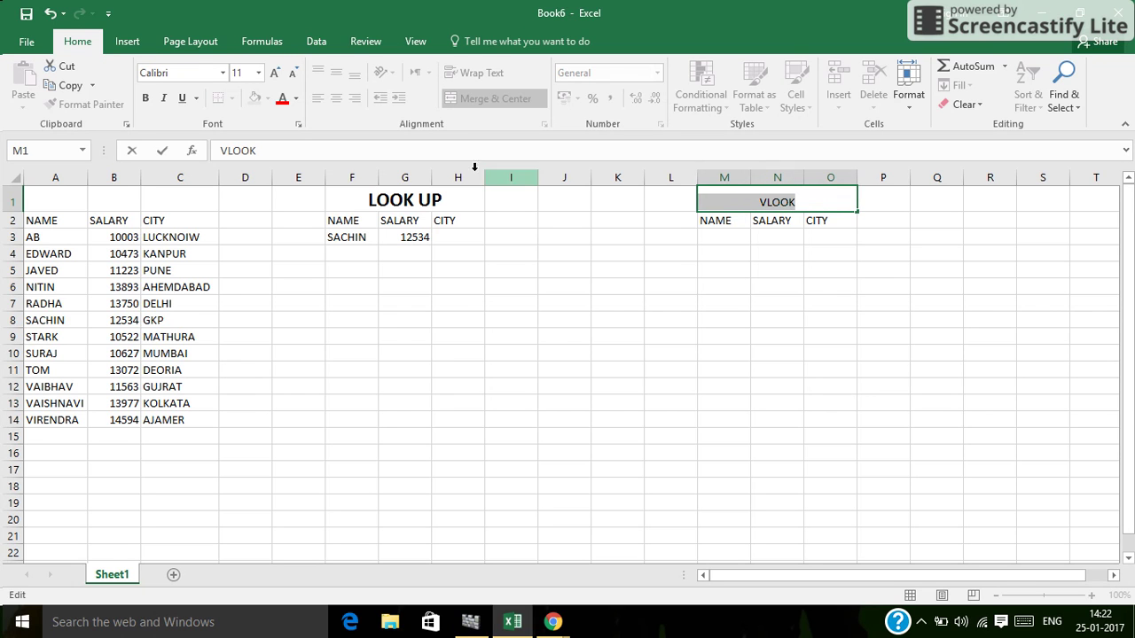
click(141, 104)
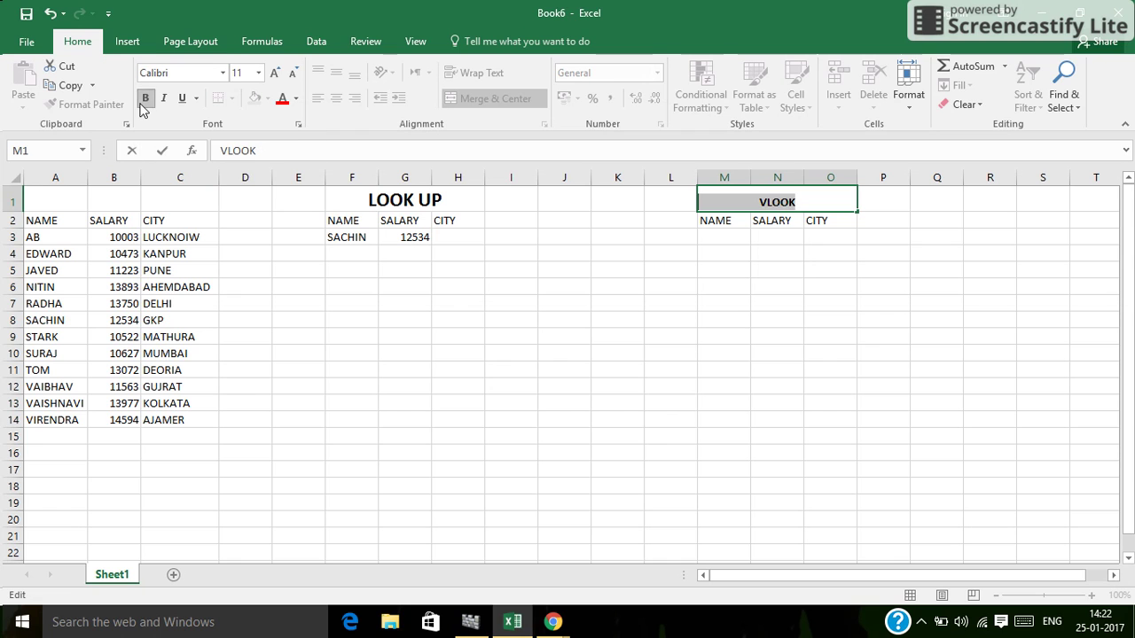
click(142, 108)
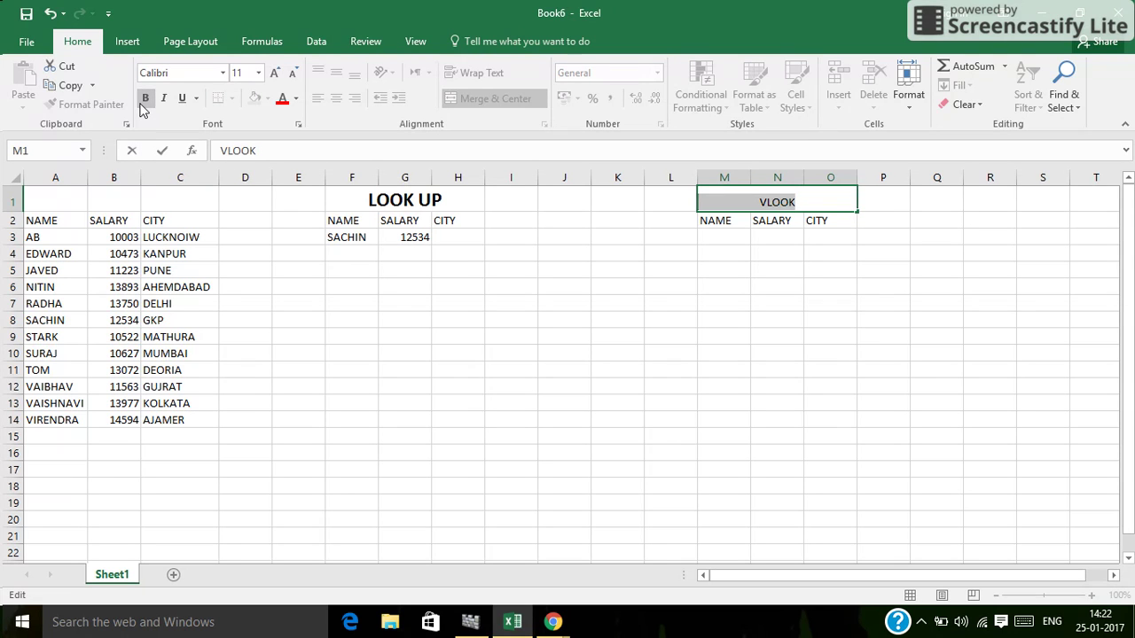
click(796, 268)
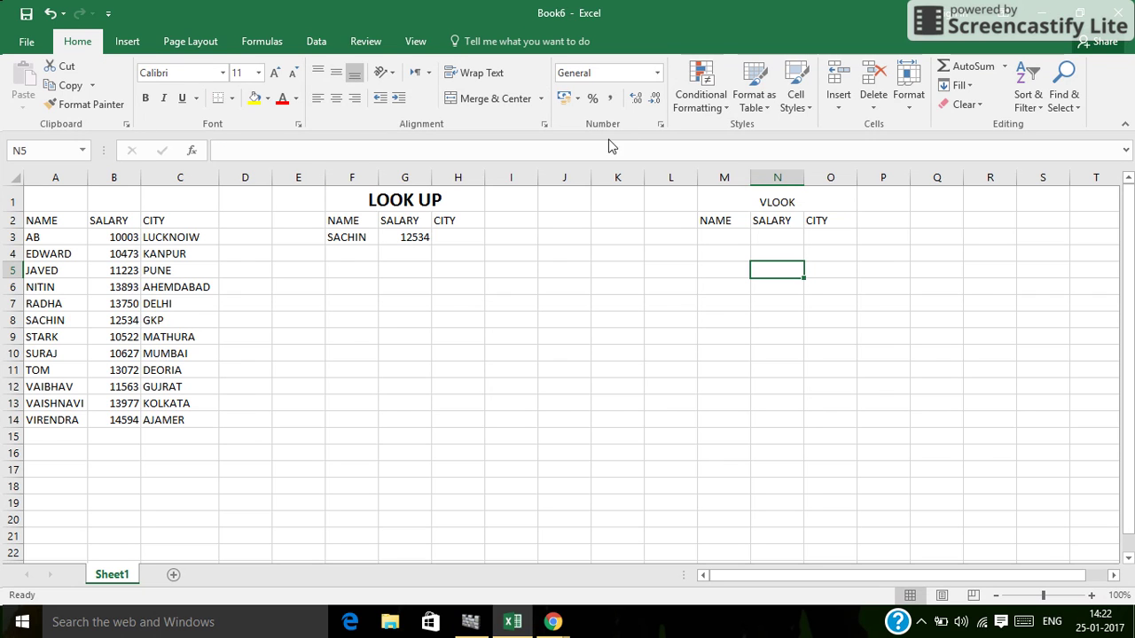
Format the VLOOK title in M1 as bold at 20 points.
click(788, 199)
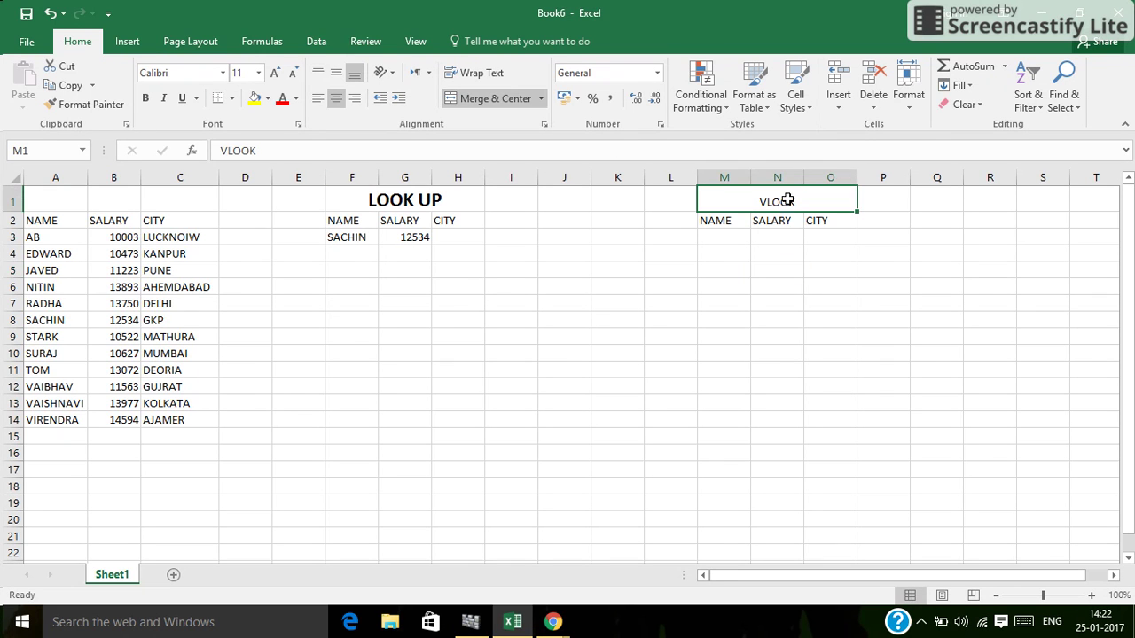
click(143, 99)
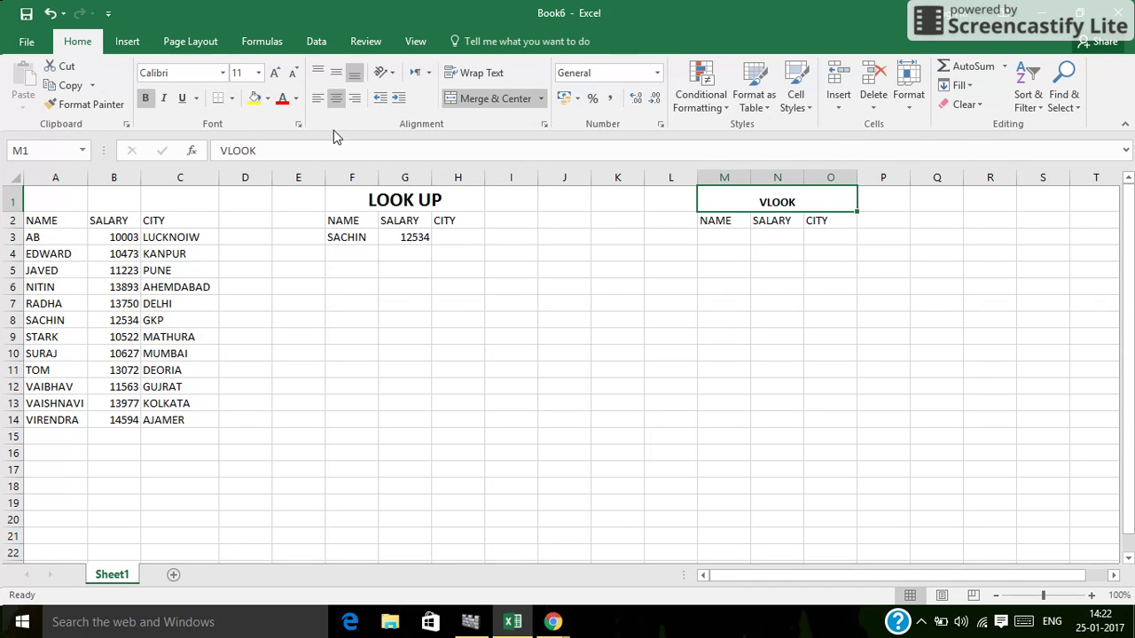
click(275, 74)
click(275, 75)
click(274, 74)
click(275, 74)
click(275, 75)
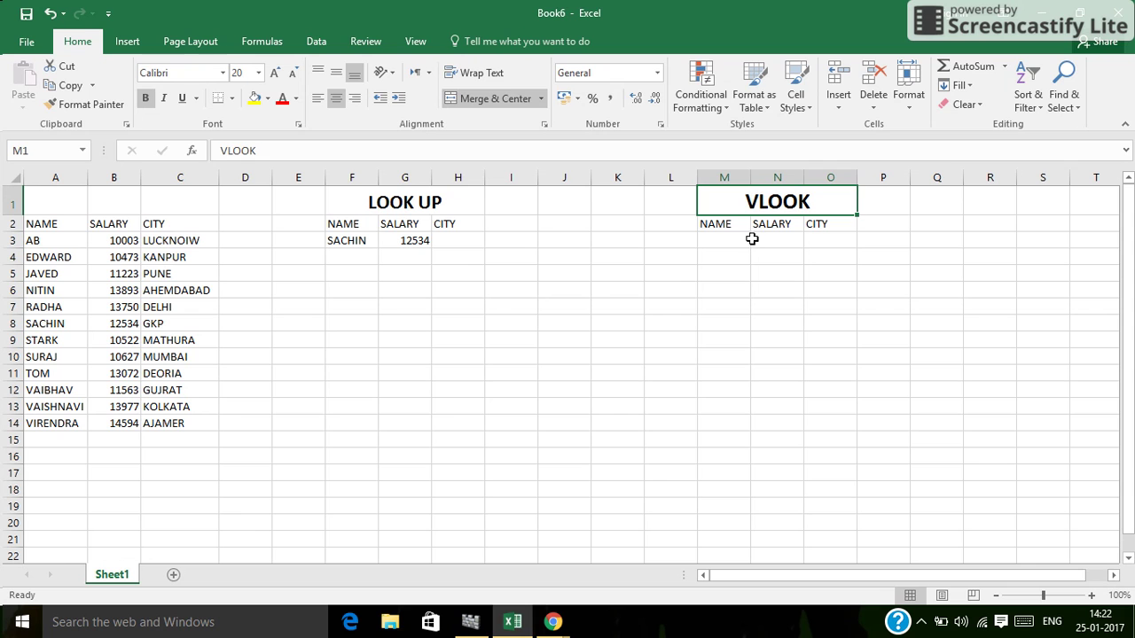
Begin a VLOOKUP formula in N3 with M3 as the lookup value.
click(784, 239)
text(=VLOO)
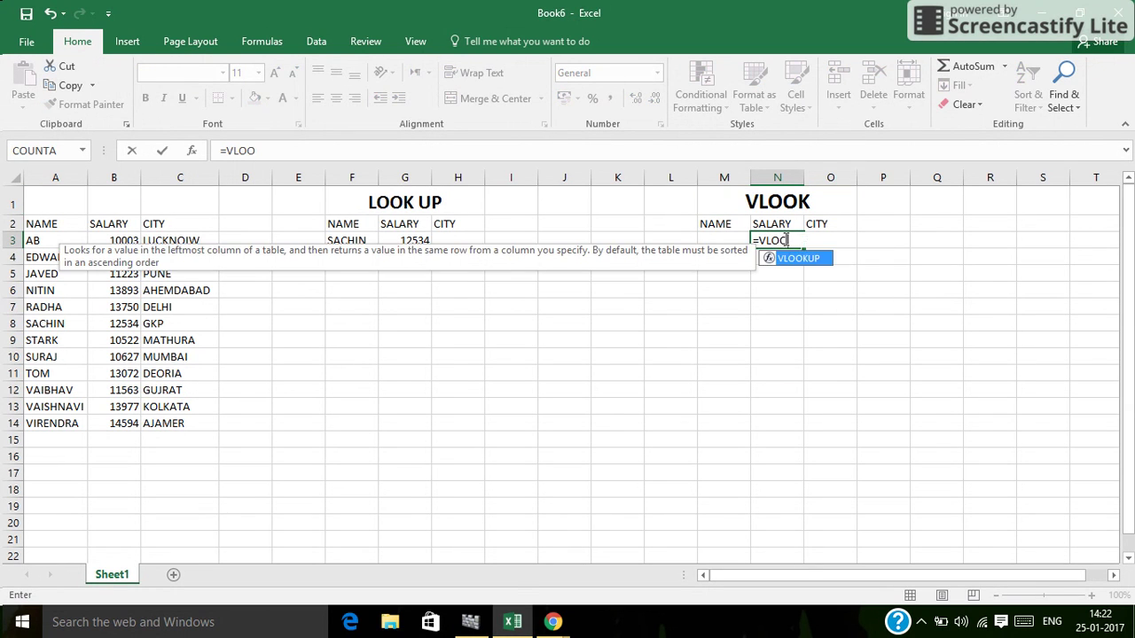
key(Tab)
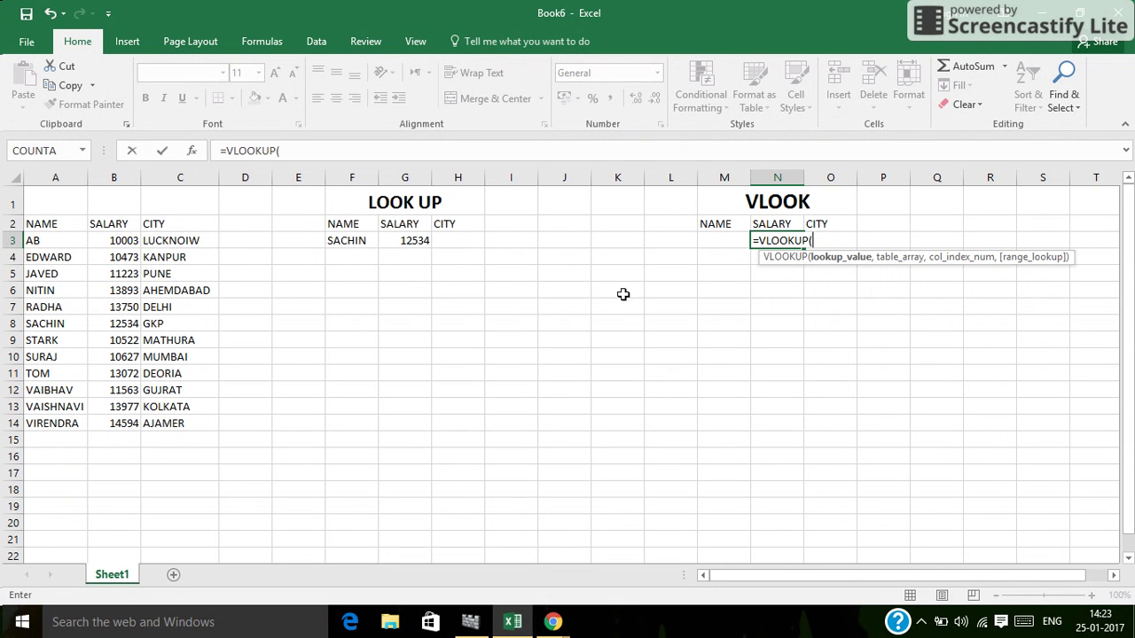
click(716, 239)
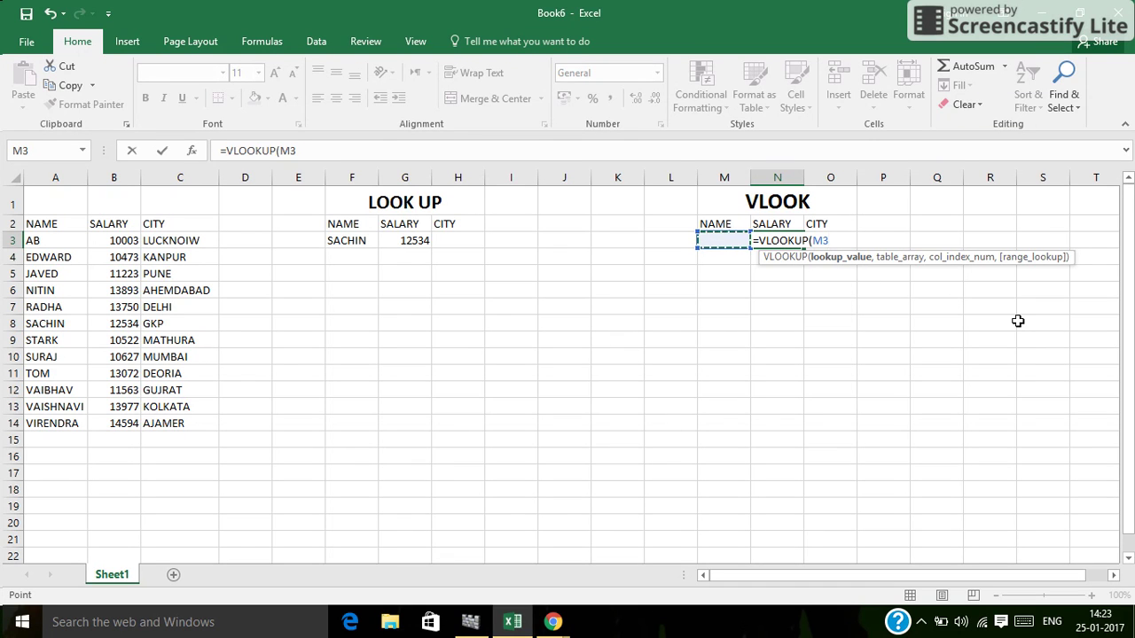
text(,)
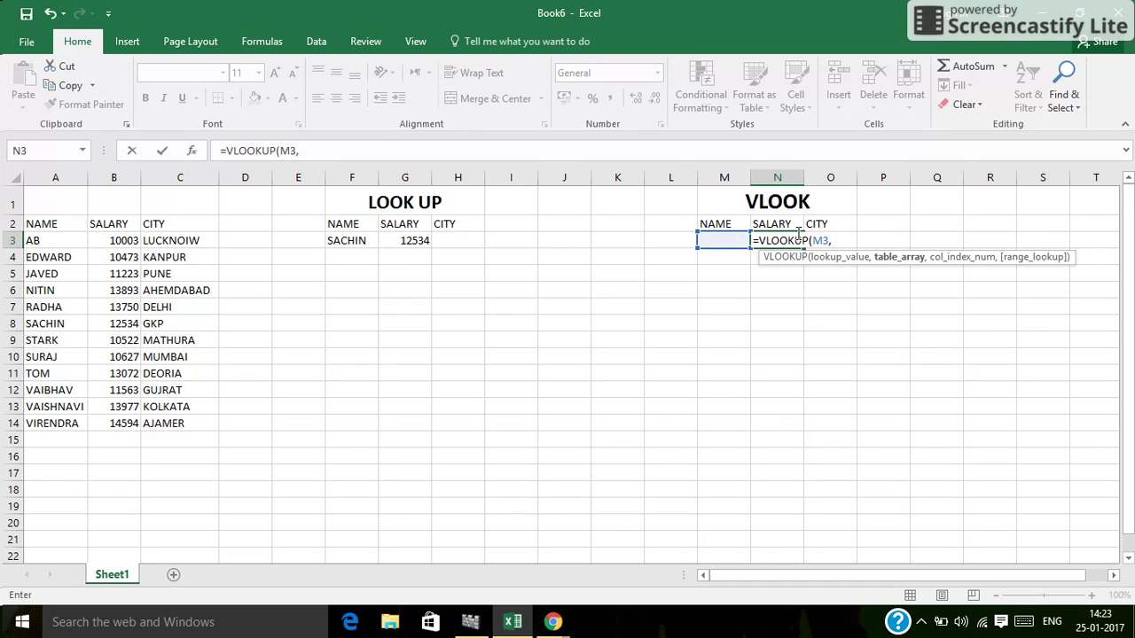
key(BackSpace)
key(BackSpace)
key(BackSpace)
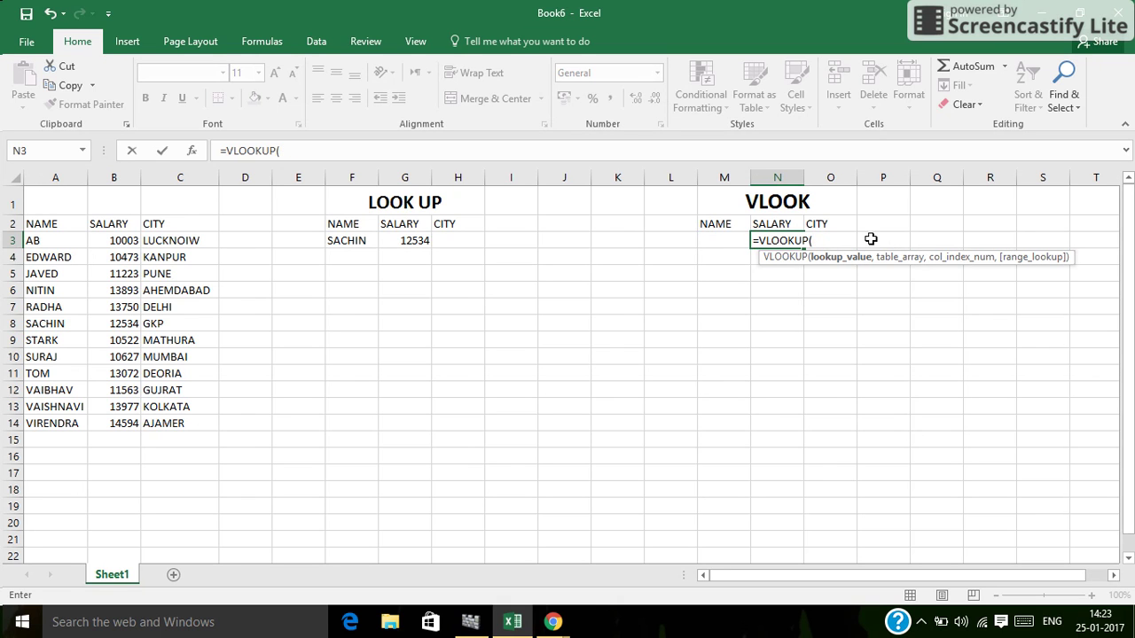
click(724, 242)
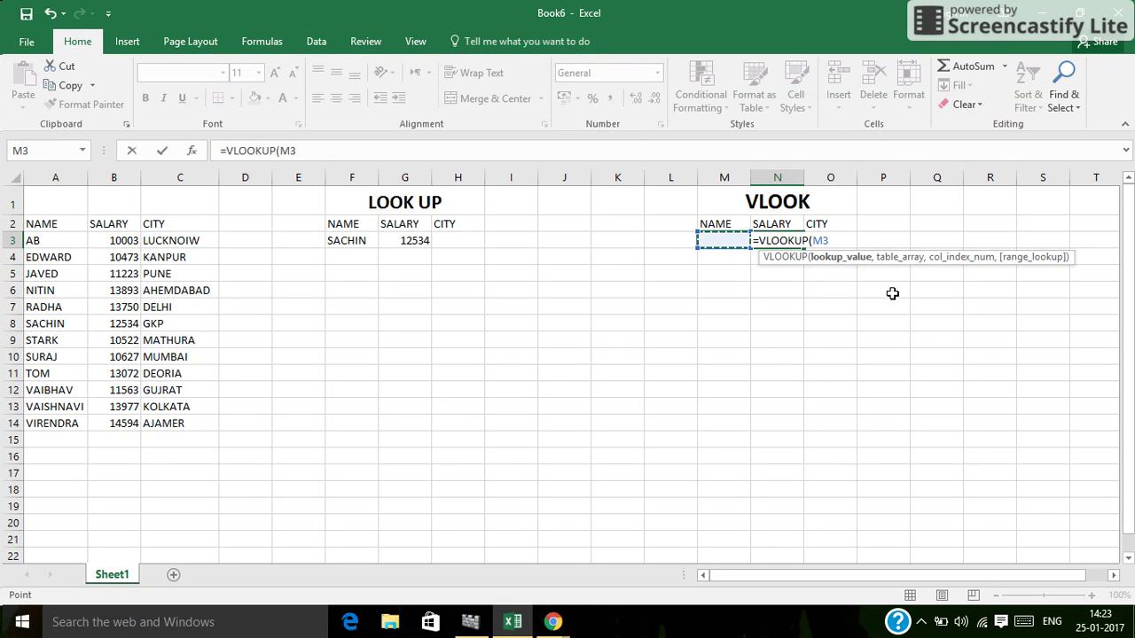
text(,)
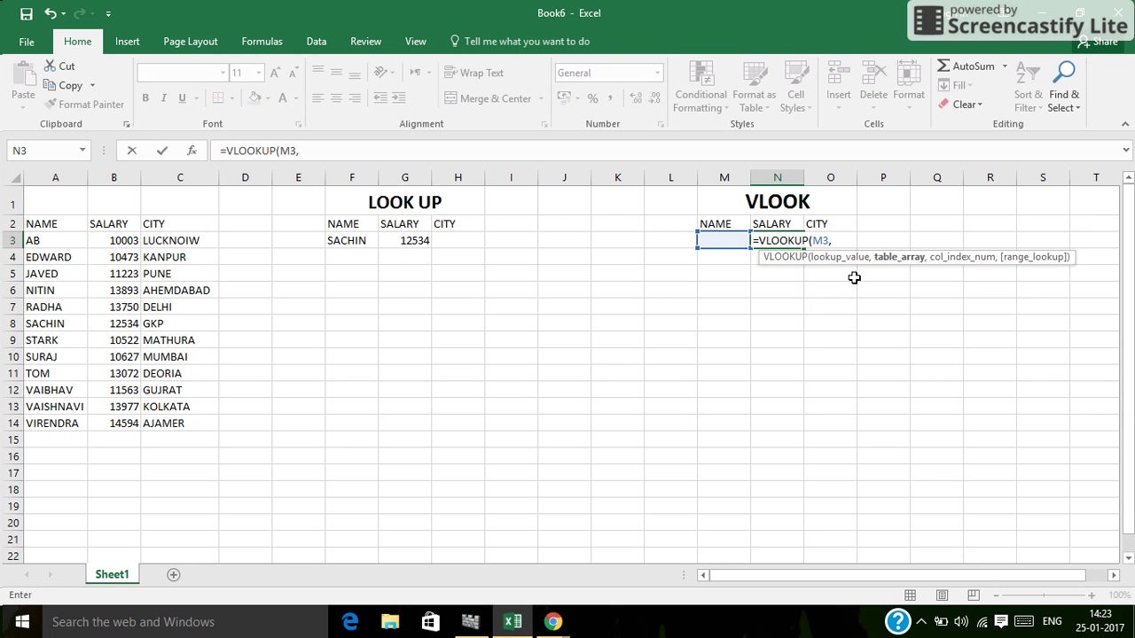
Add the employee table as the formula's table array, with the absolute reference $A$2:$C$14.
drag(66, 222, 169, 424)
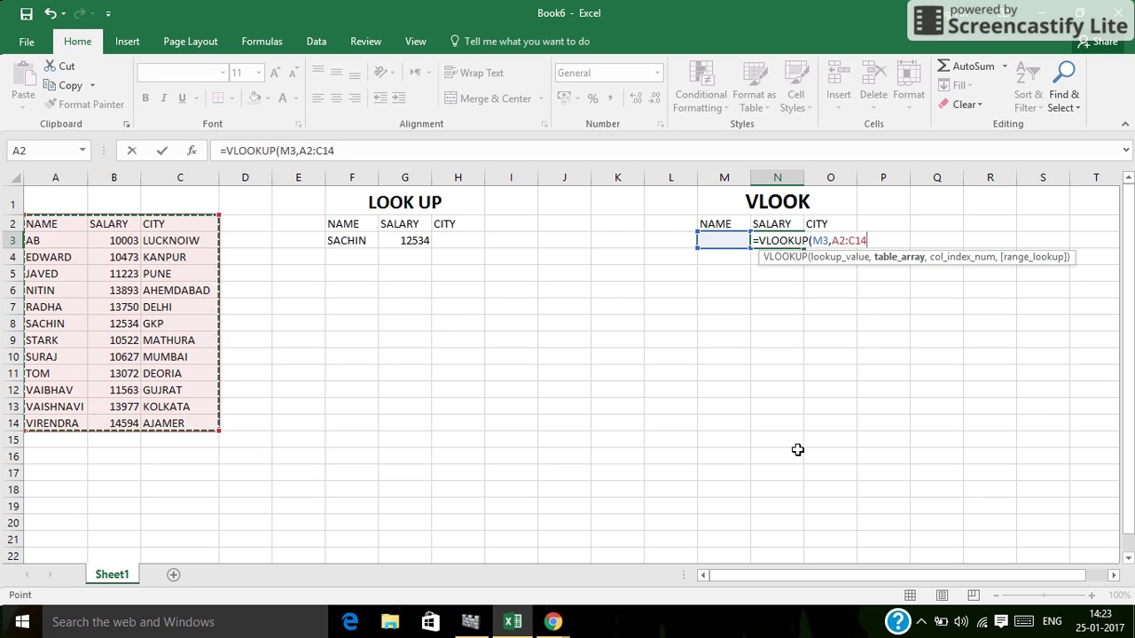
click(831, 240)
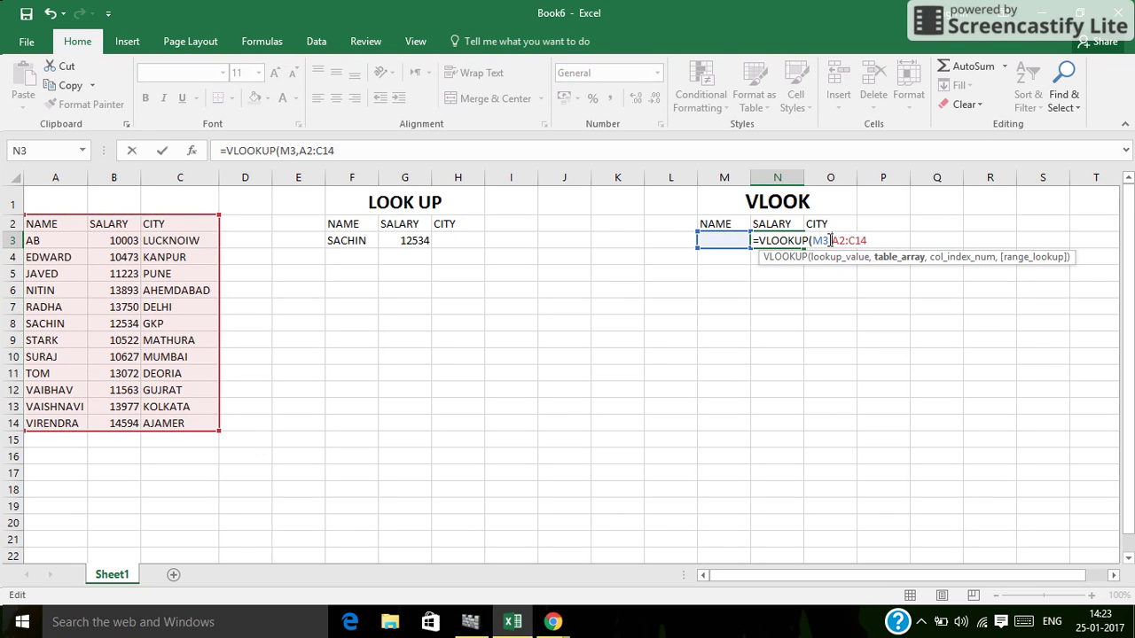
text($)
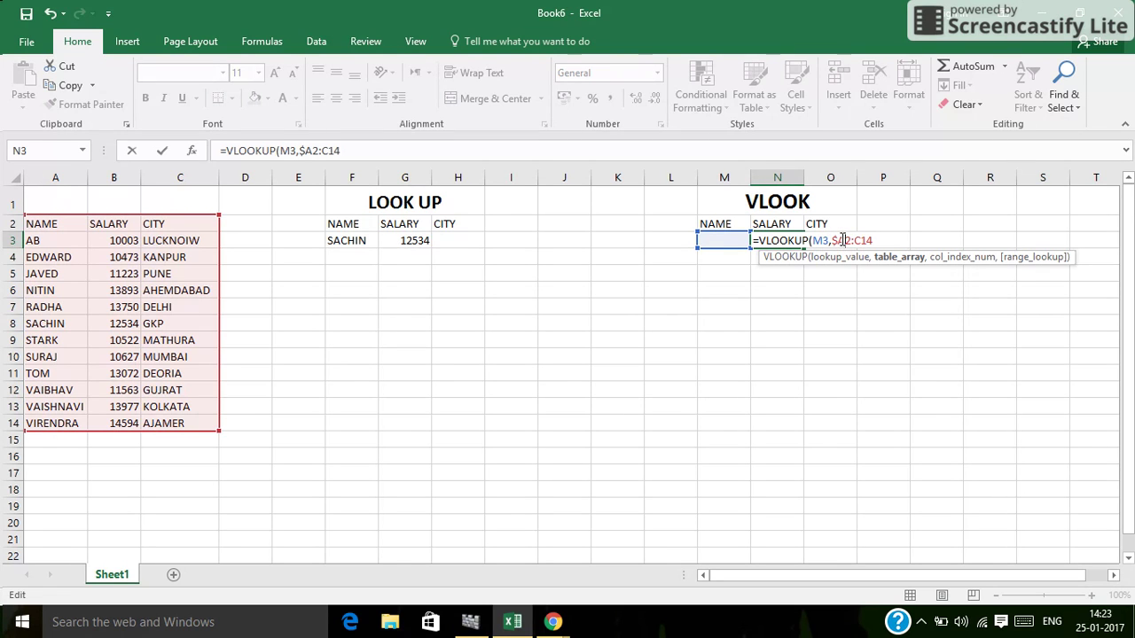
text($)
text($)
text($C$)
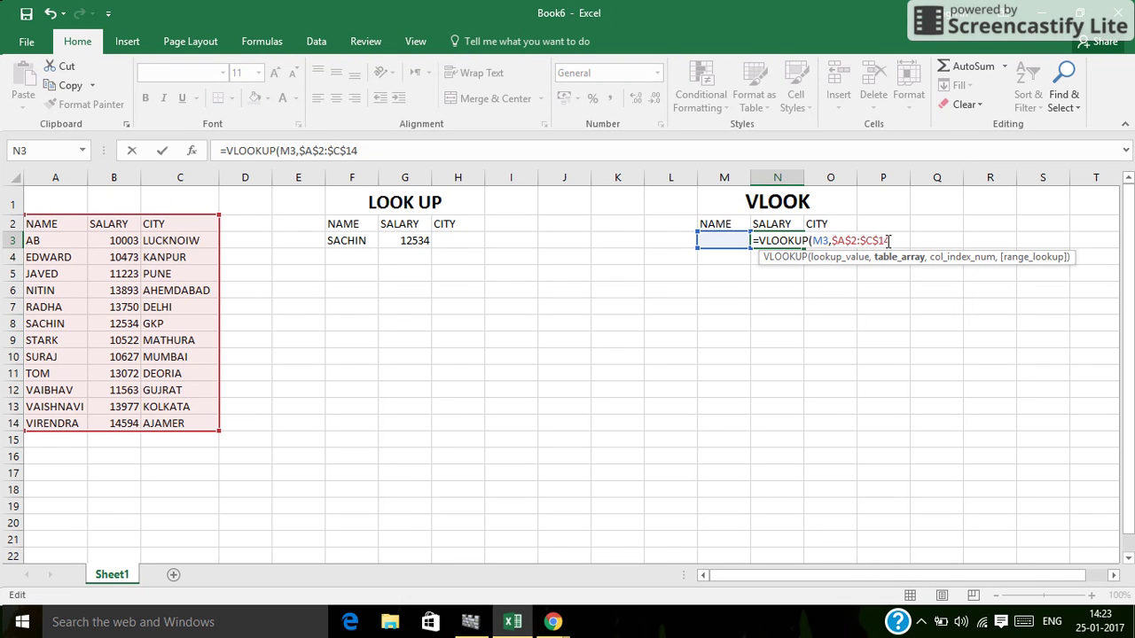
Complete the VLOOKUP formula in N3 with column index 2 and range lookup 1.
text(,2)
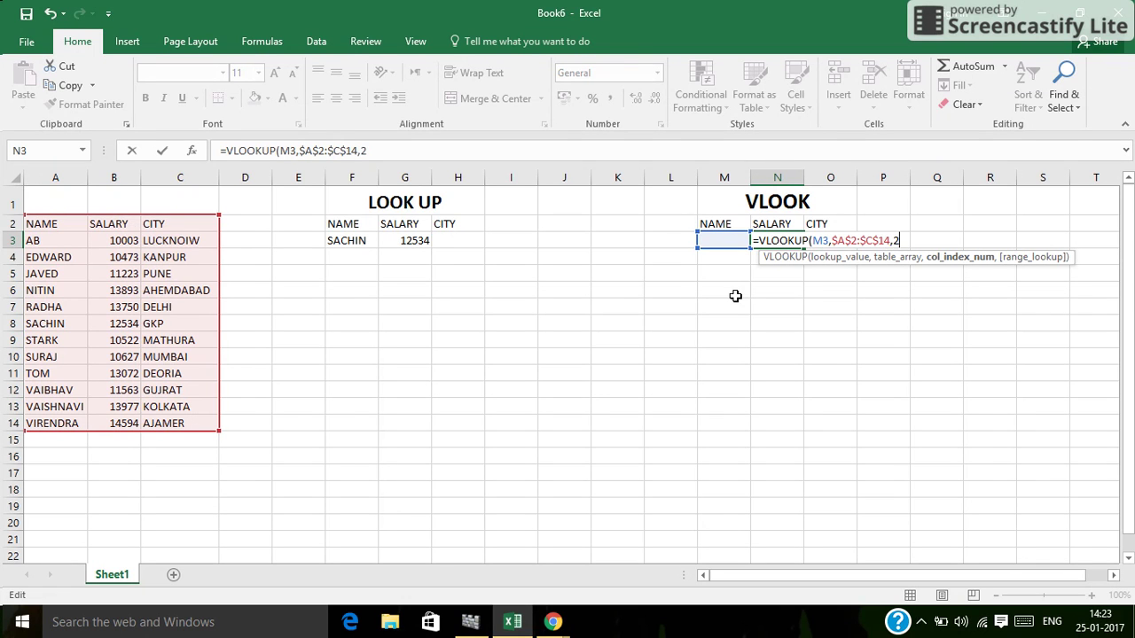
text(,)
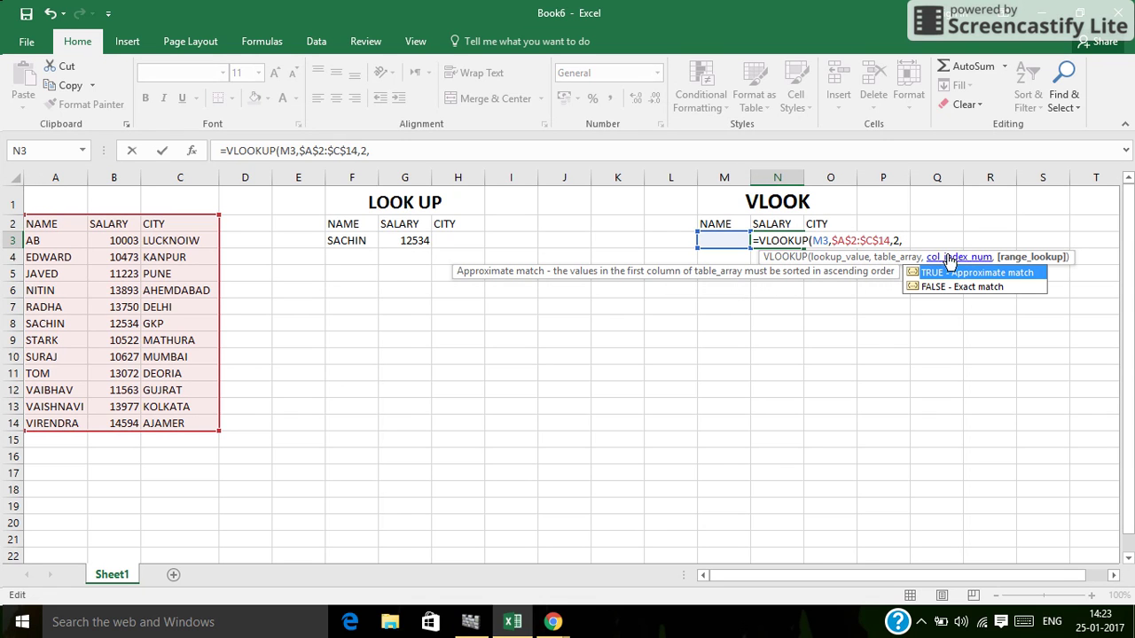
text(1))
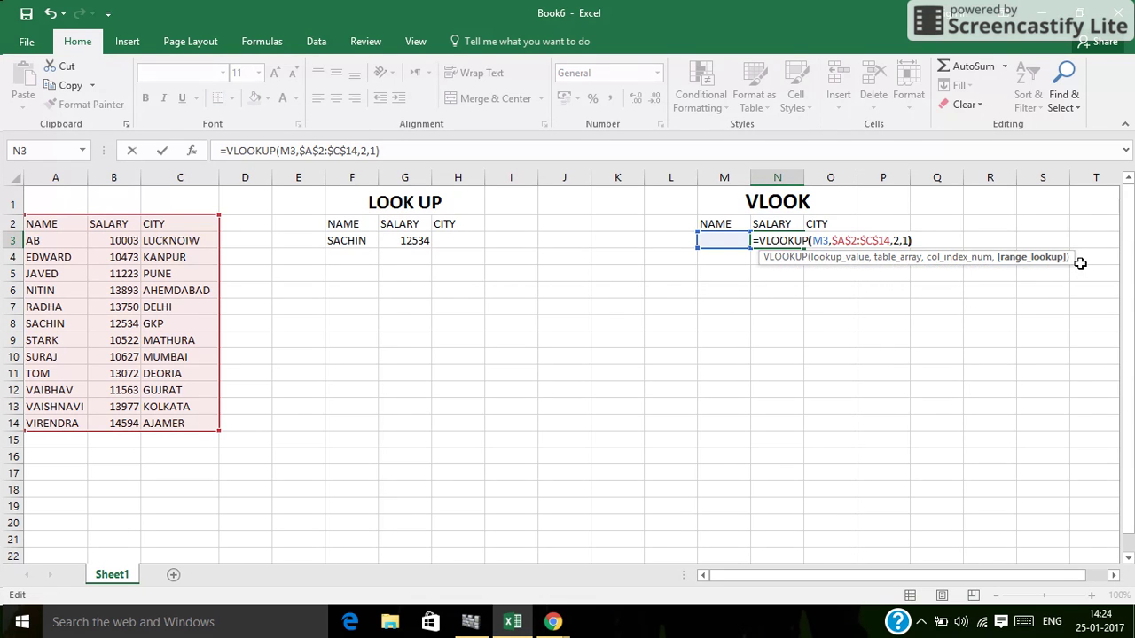
key(Return)
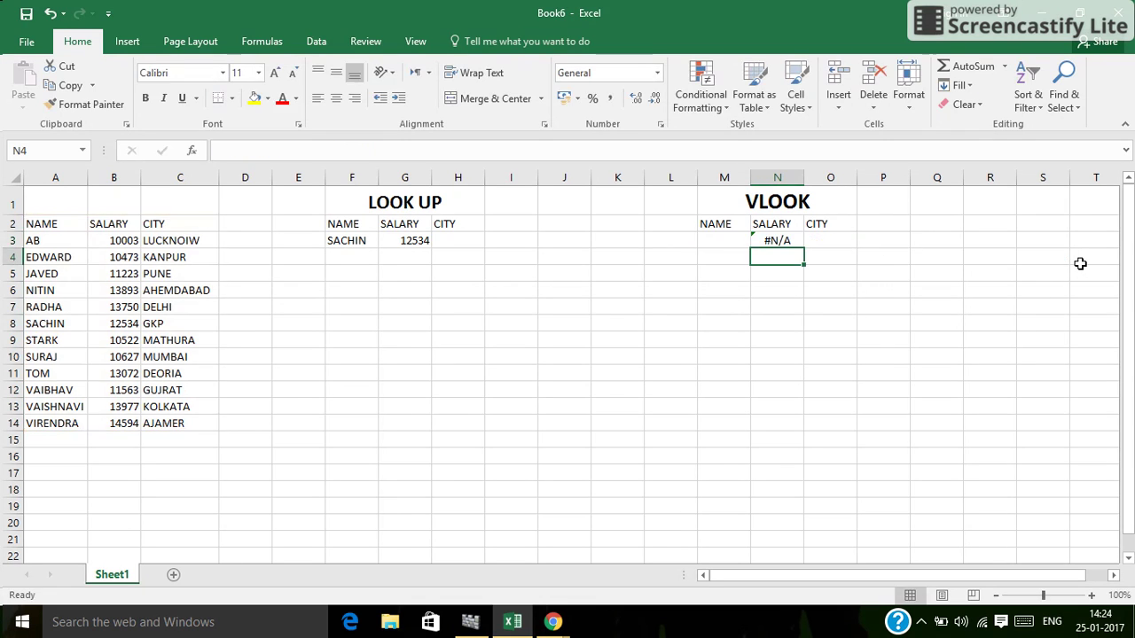
Enter the name of the table's first employee in M3 as the lookup name.
click(743, 239)
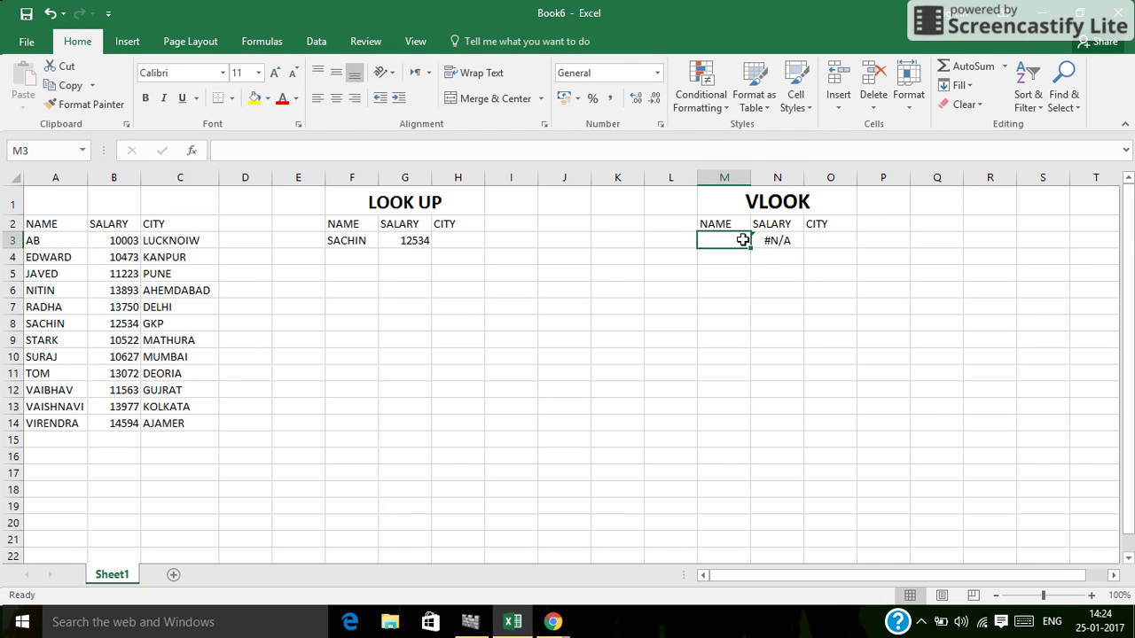
text(AB)
key(Return)
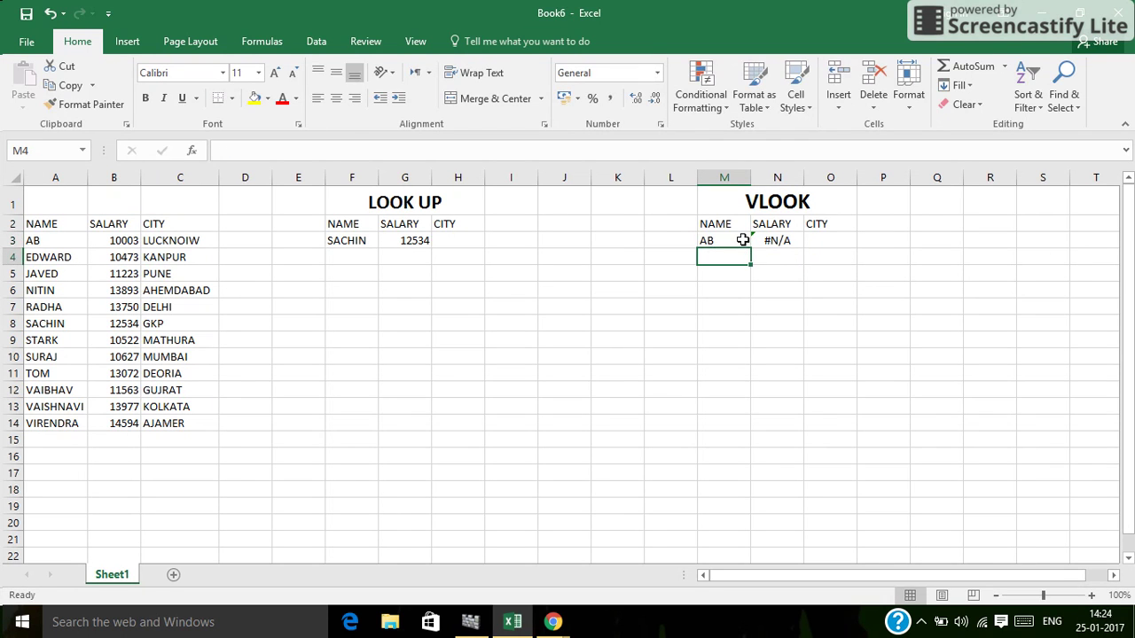
click(732, 238)
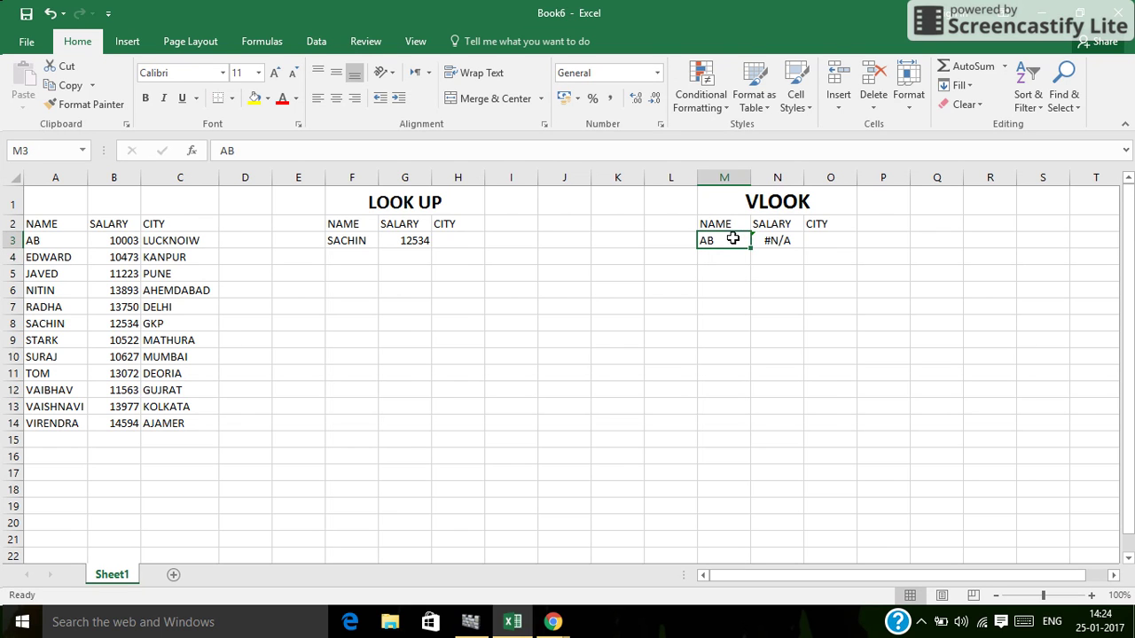
Replace the formula in N3 with a new VLOOKUP that uses M3 as the lookup value.
click(775, 239)
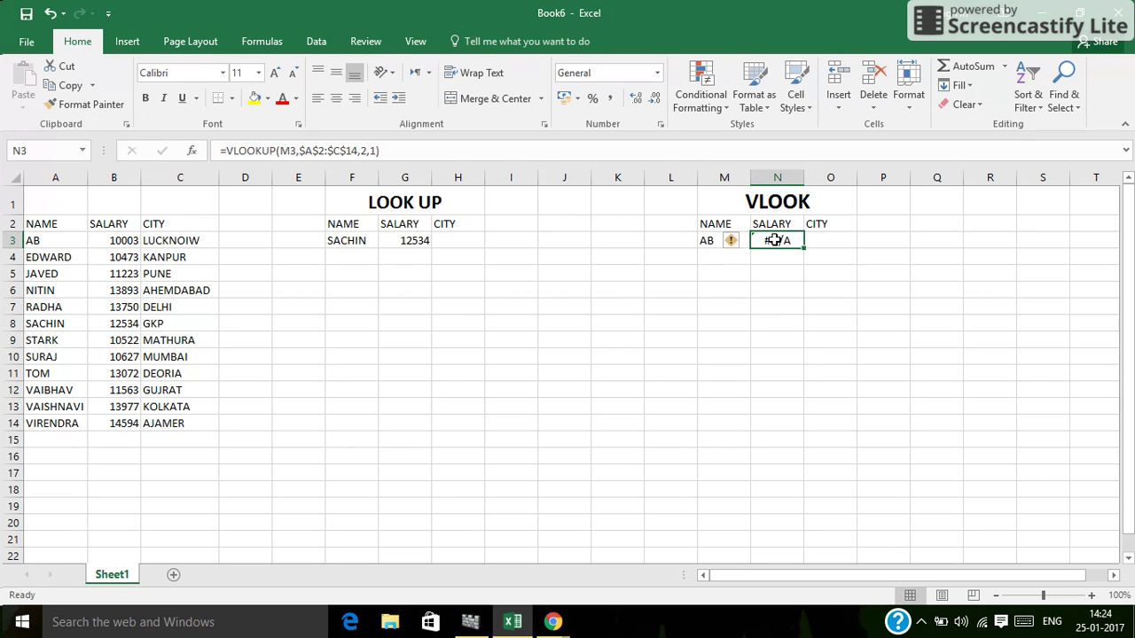
double_click(774, 240)
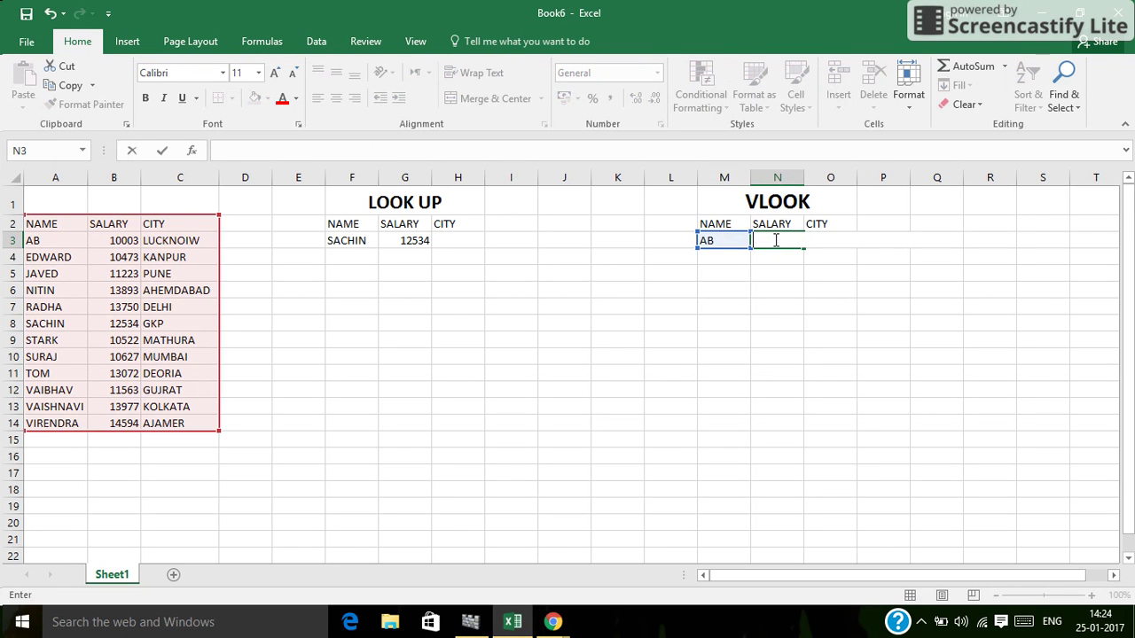
text(=VLOO)
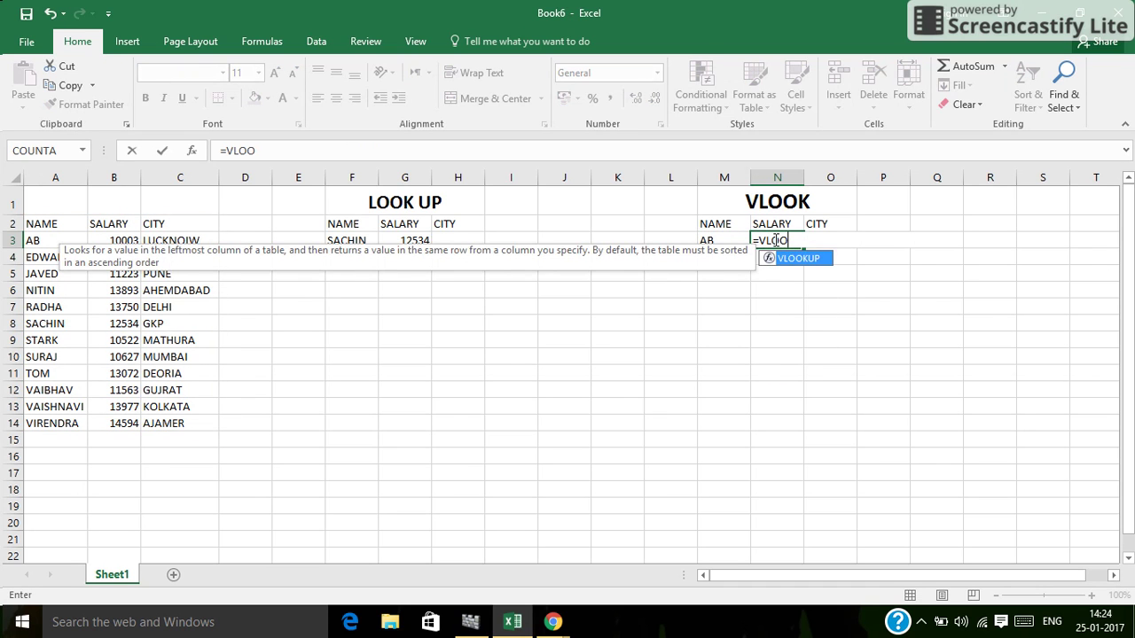
key(Tab)
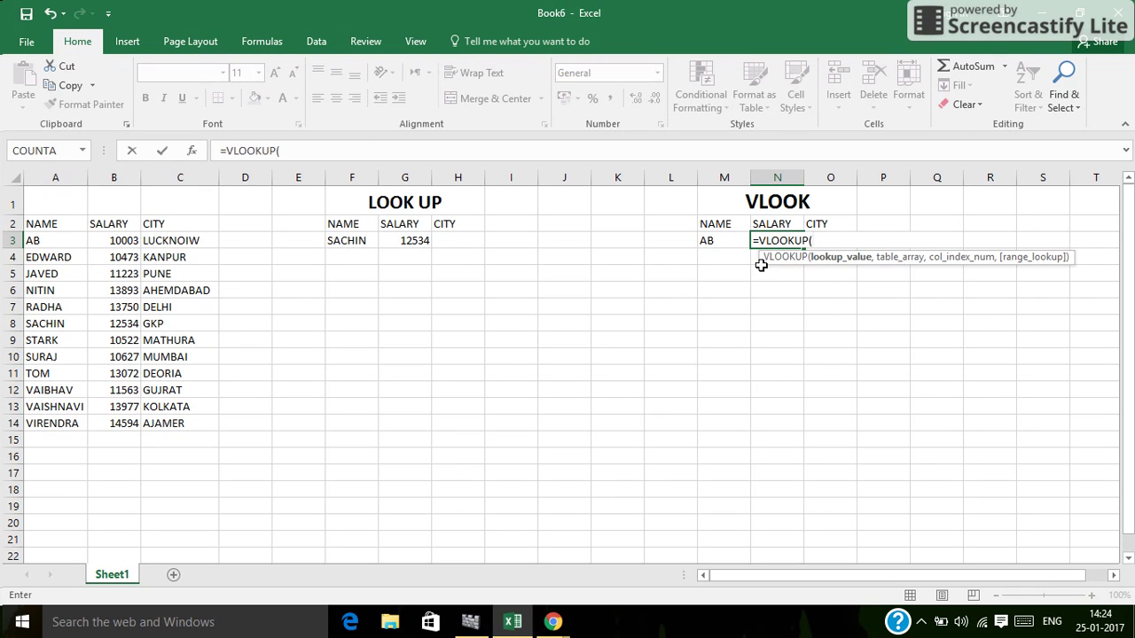
click(715, 241)
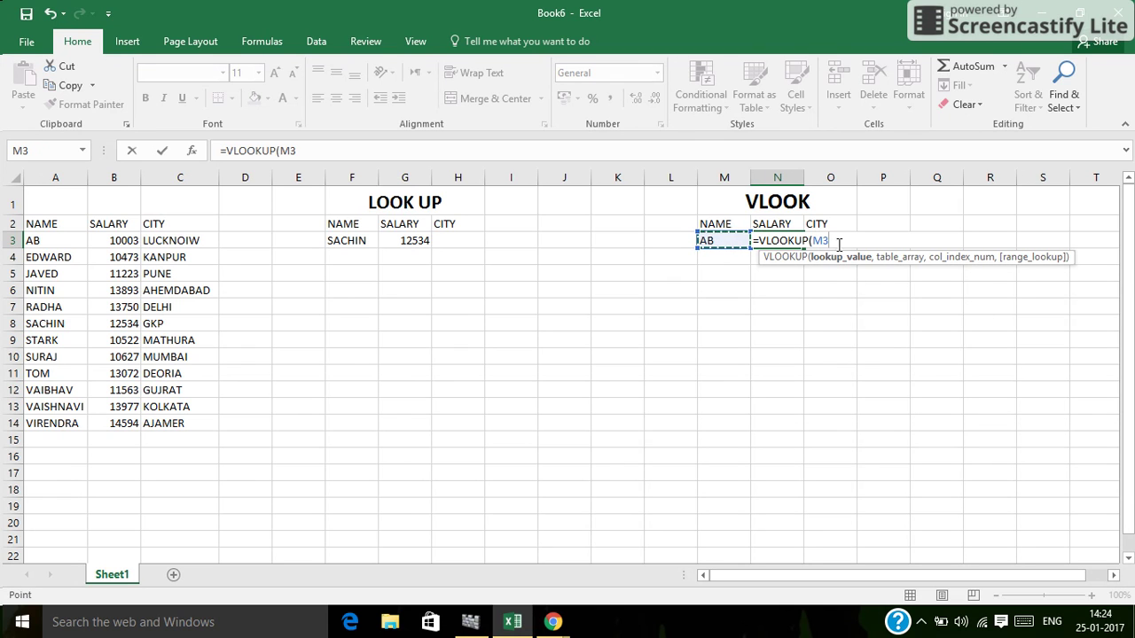
text(,)
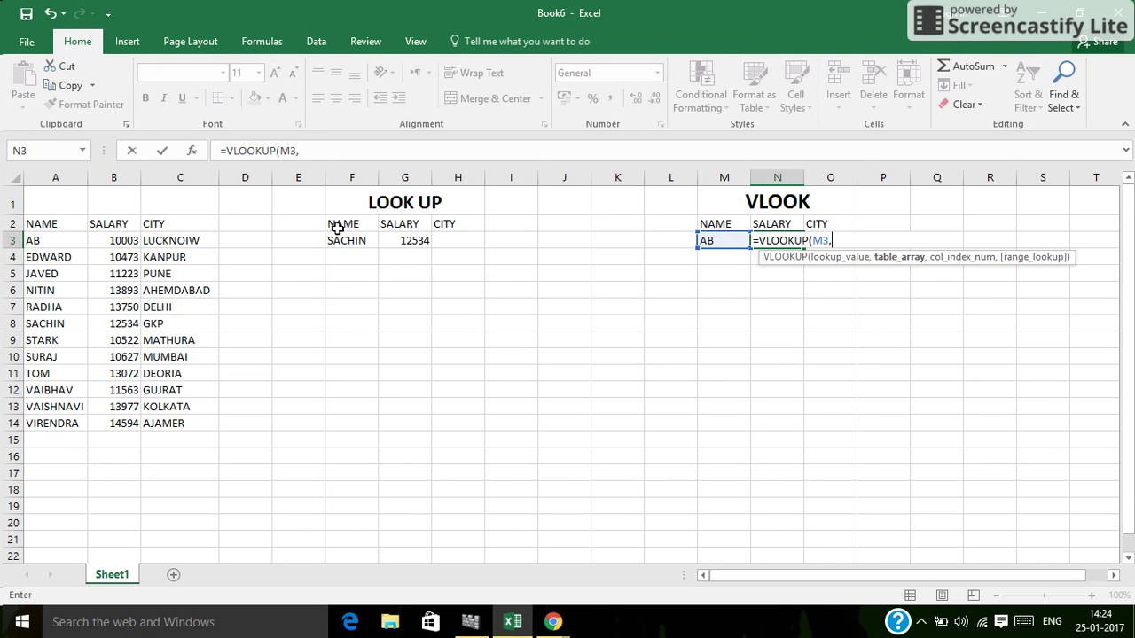
Add the employee records without the header row as the table array, with the absolute reference $A$3:$C$14.
drag(43, 241, 165, 425)
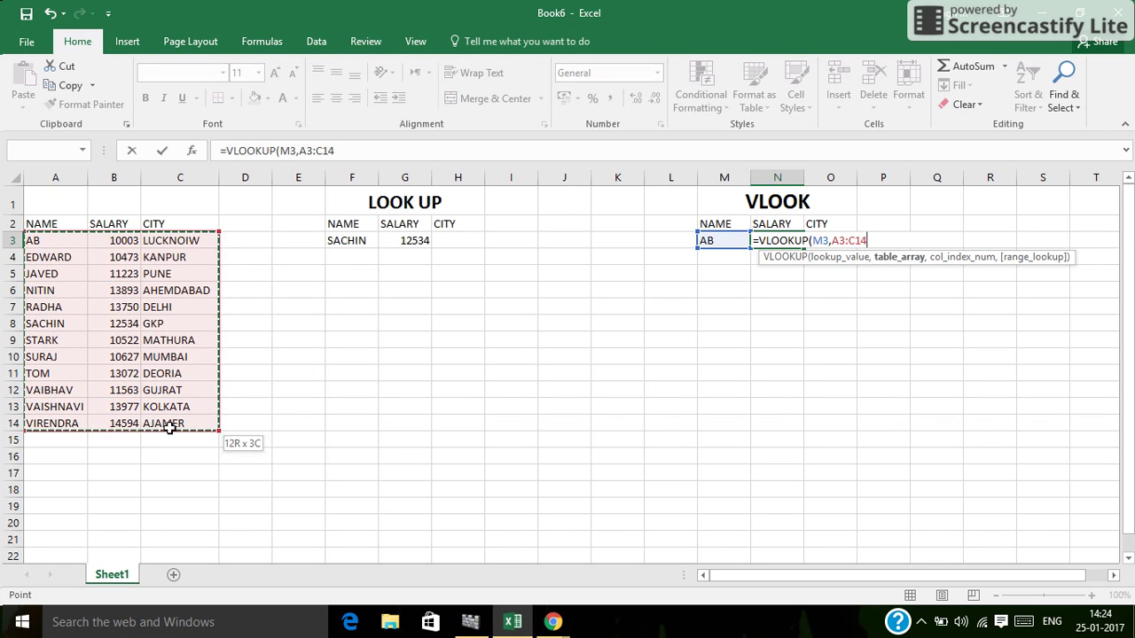
click(831, 240)
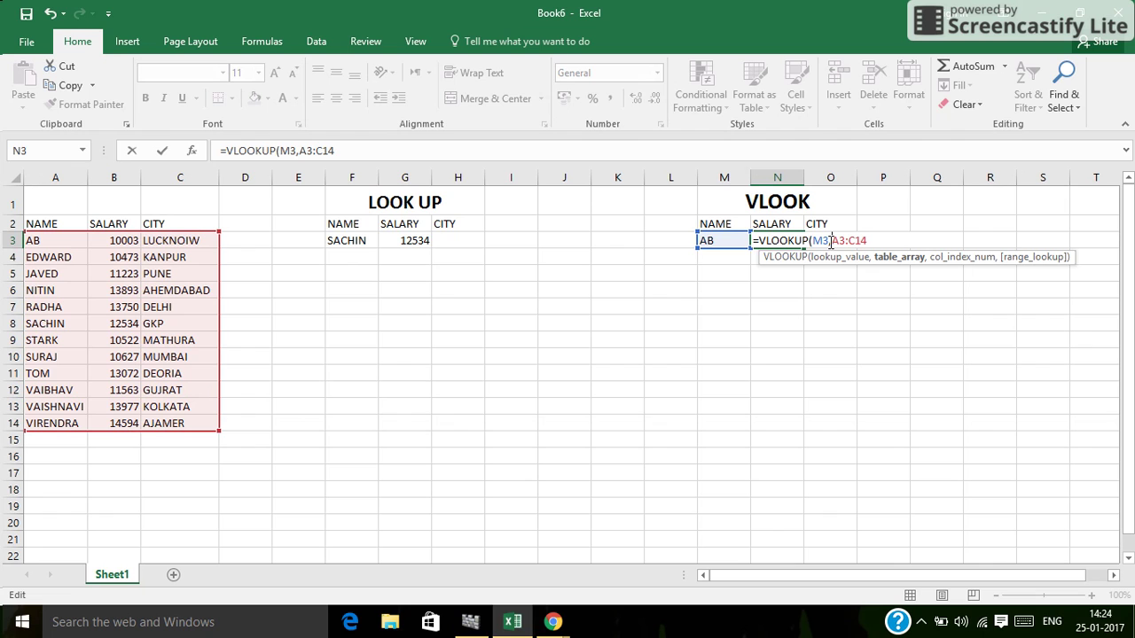
text($)
click(844, 241)
text($)
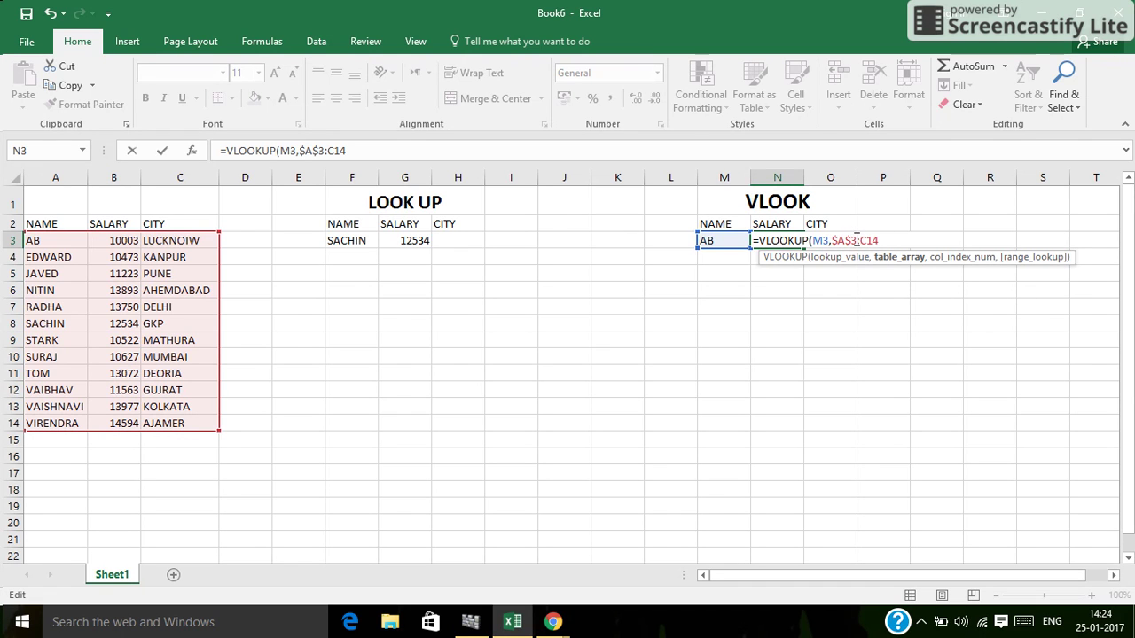
click(859, 241)
text($)
click(874, 242)
text($C$)
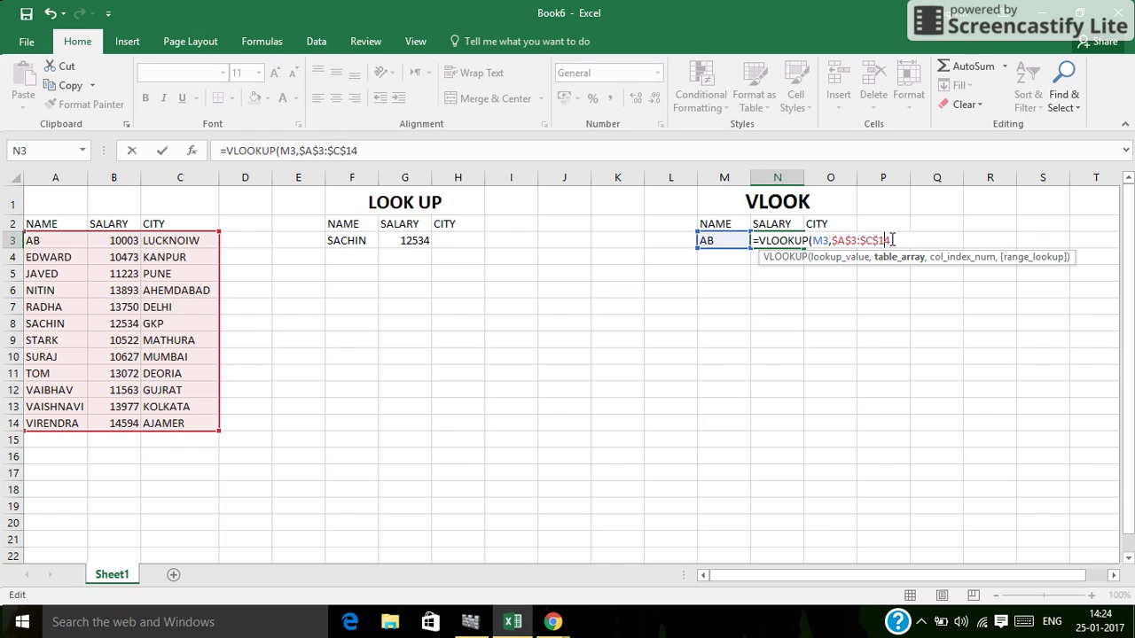
Complete the salary formula in N3 with column index 2 and range lookup 0 for an exact match.
text(,)
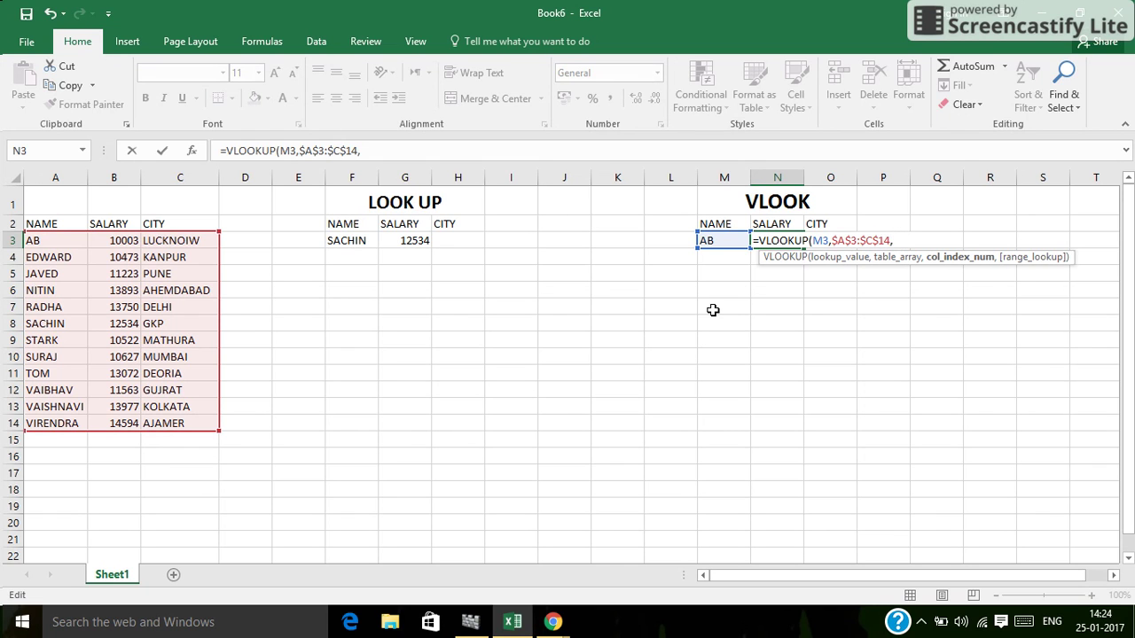
text(2)
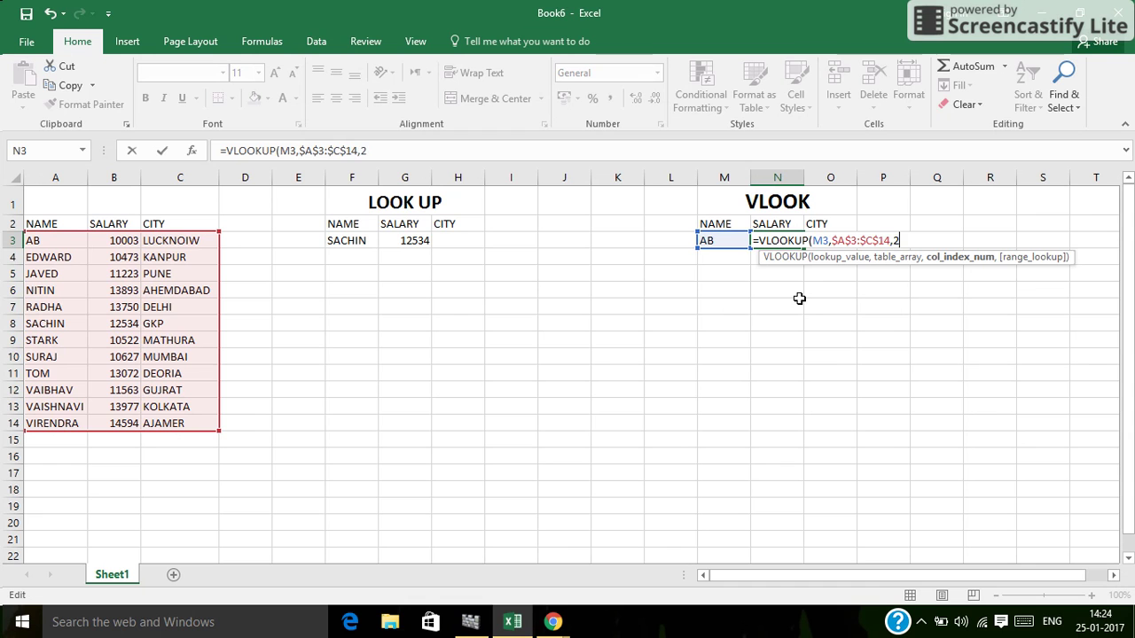
text(,0)
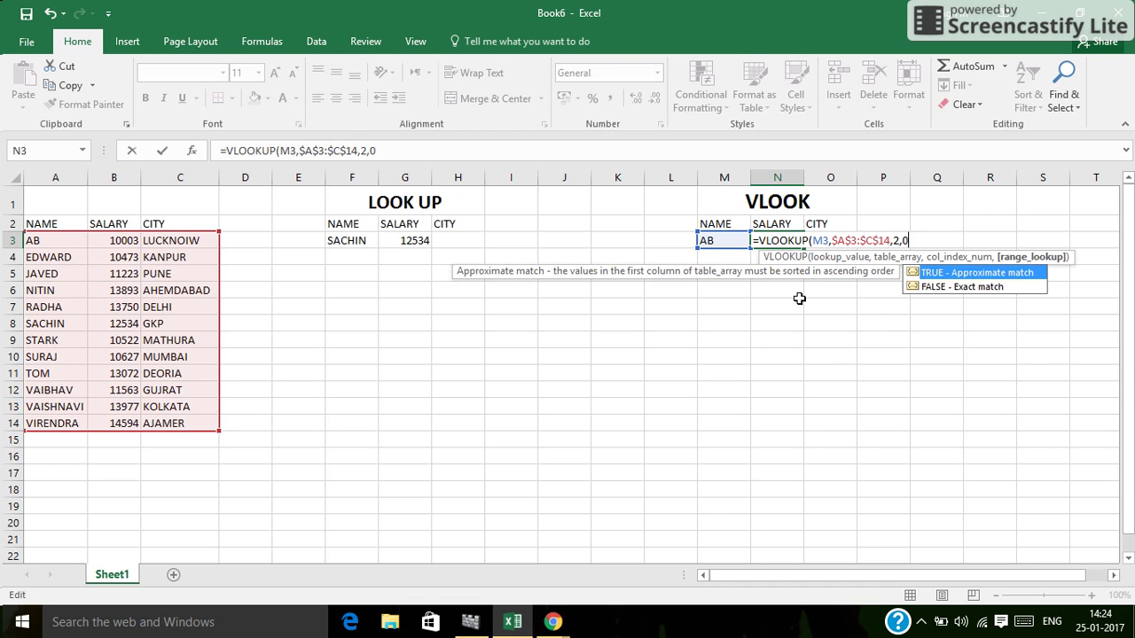
text())
key(Return)
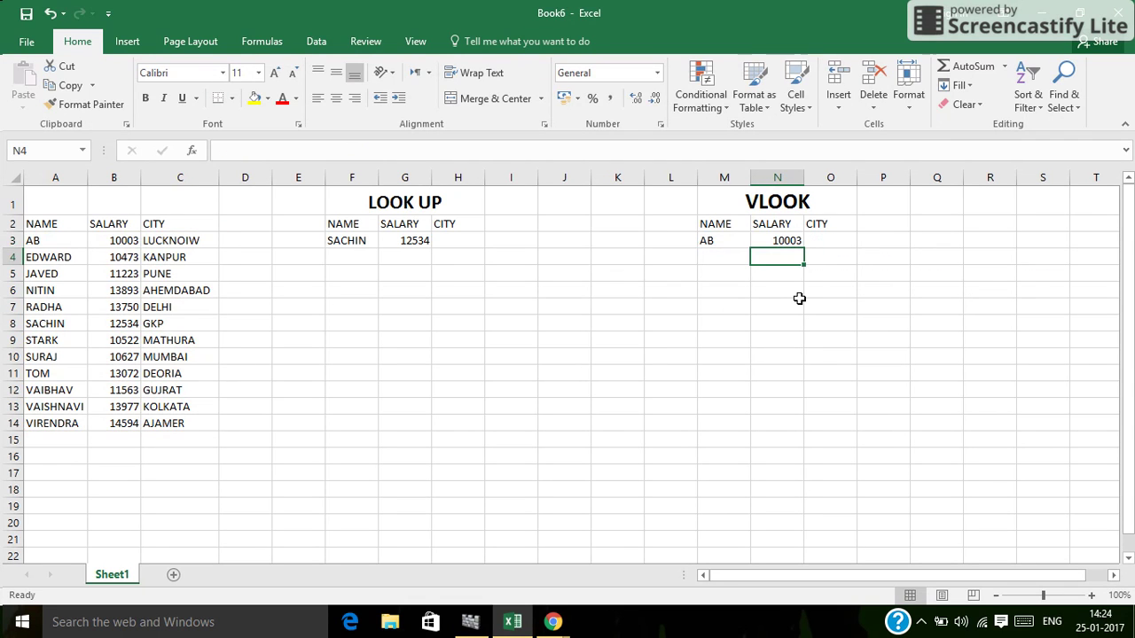
click(774, 241)
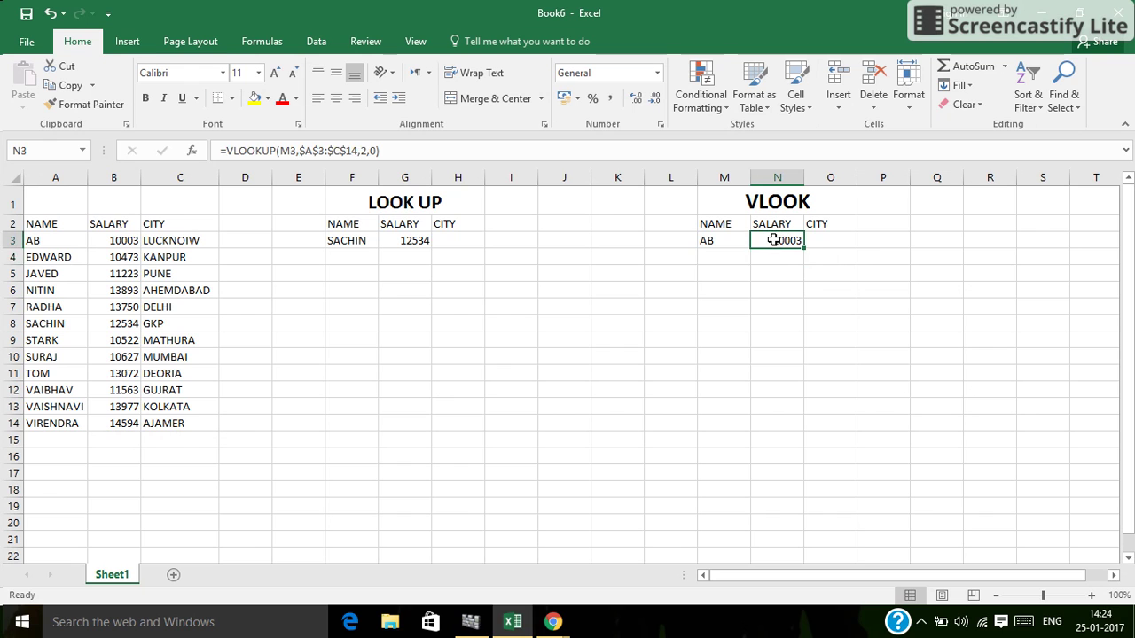
Replace the lookup name in M3 with the name of the table's second employee.
click(723, 239)
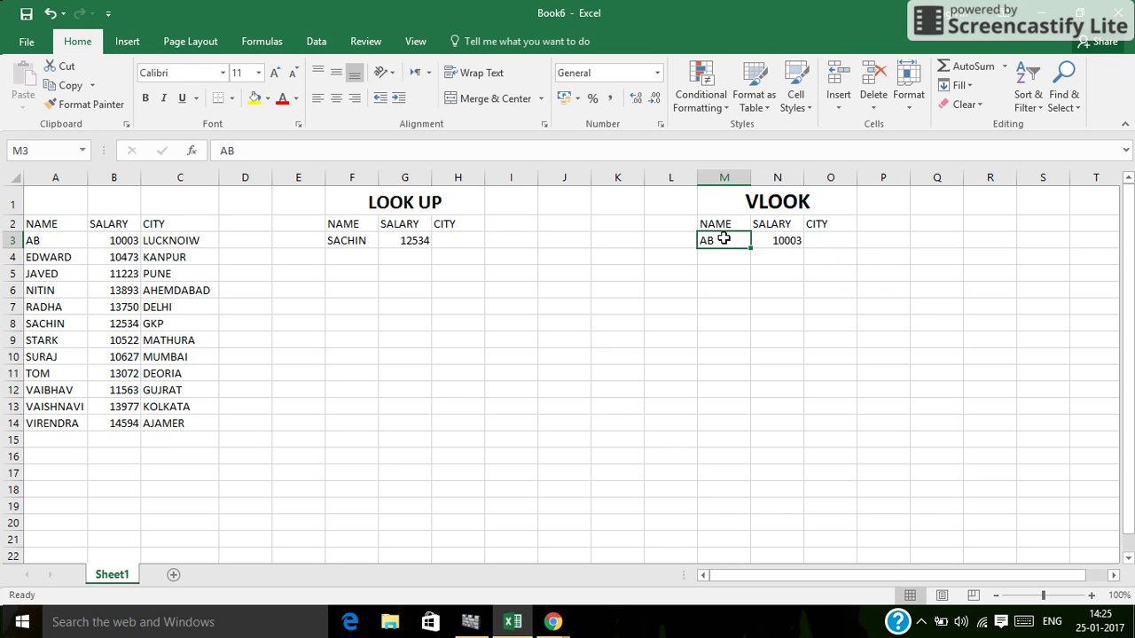
key(BackSpace)
text(E)
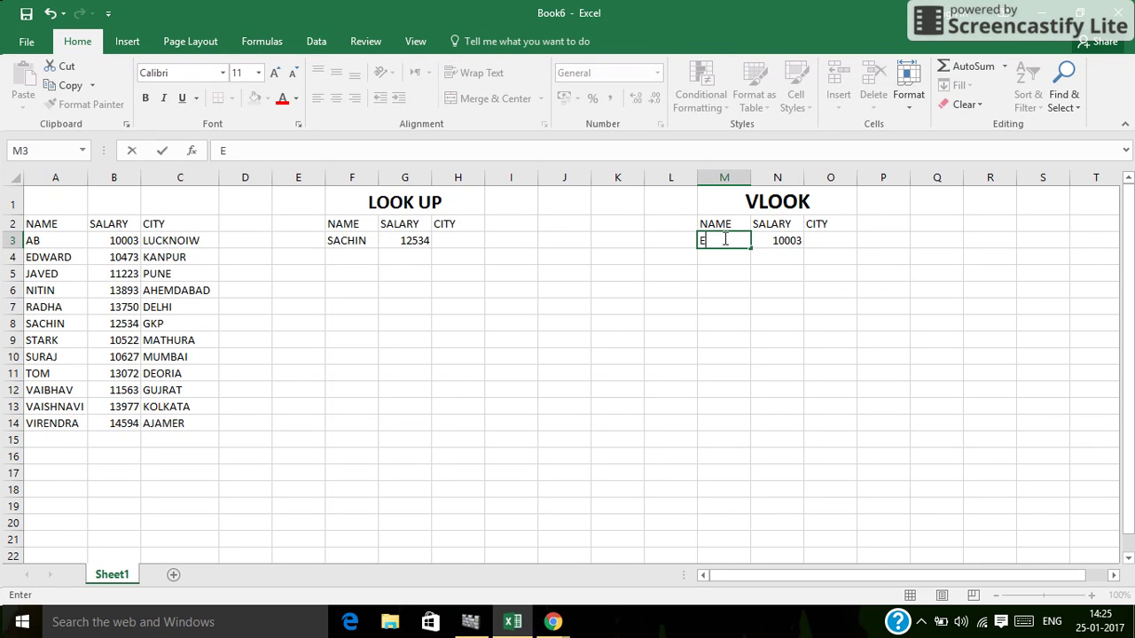
text(DWARD)
key(Return)
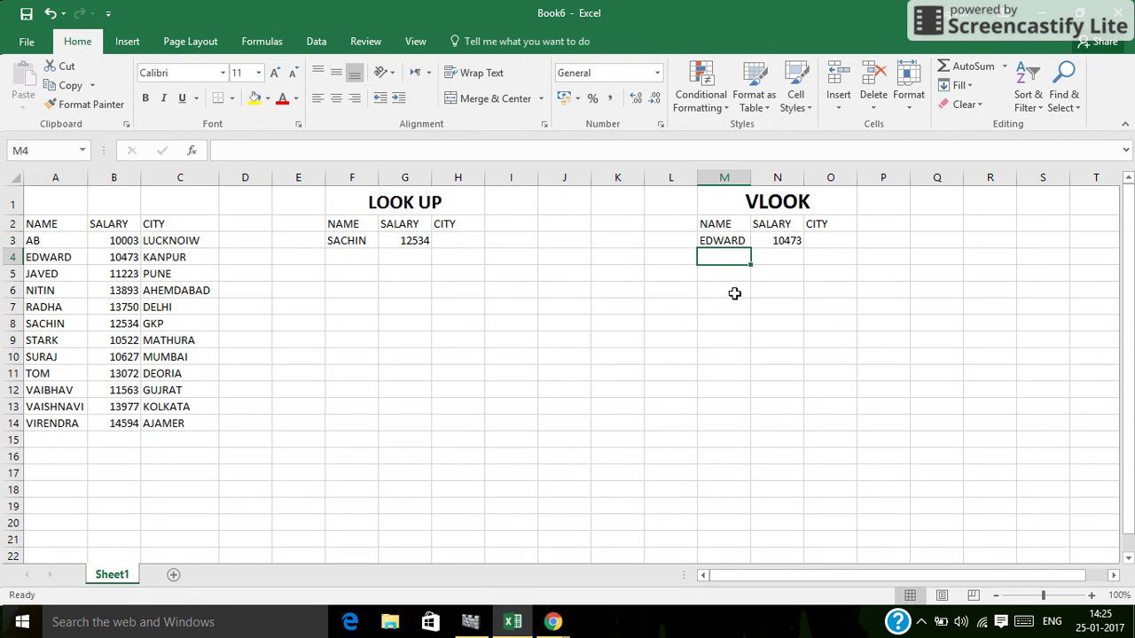
Copy the VLOOKUP formula from N3 across into the CITY cell O3.
click(827, 241)
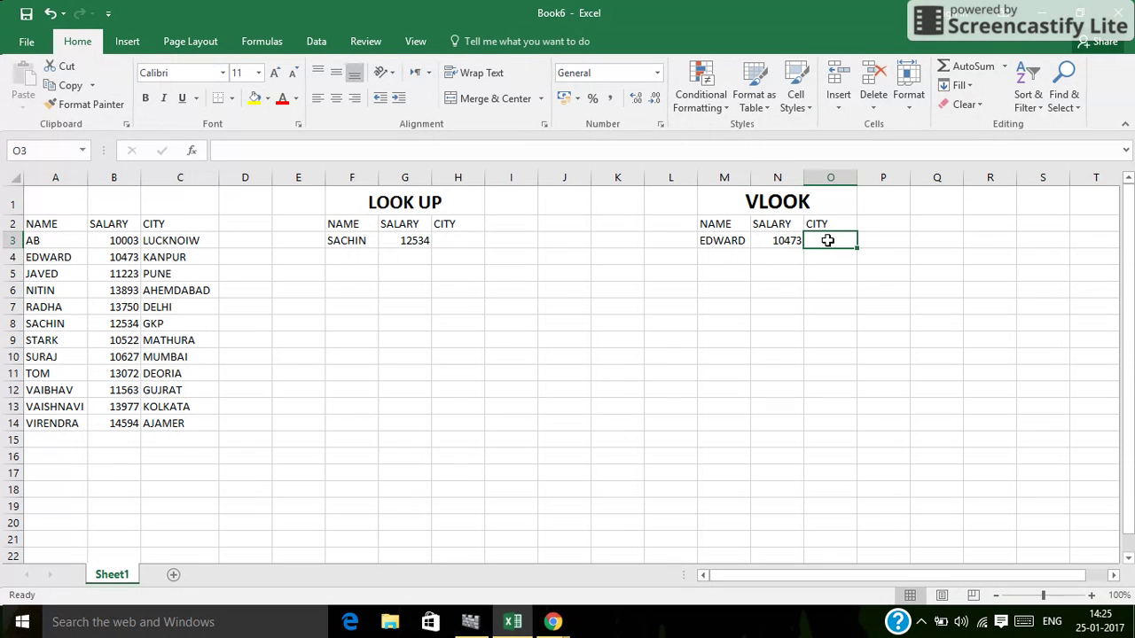
click(758, 241)
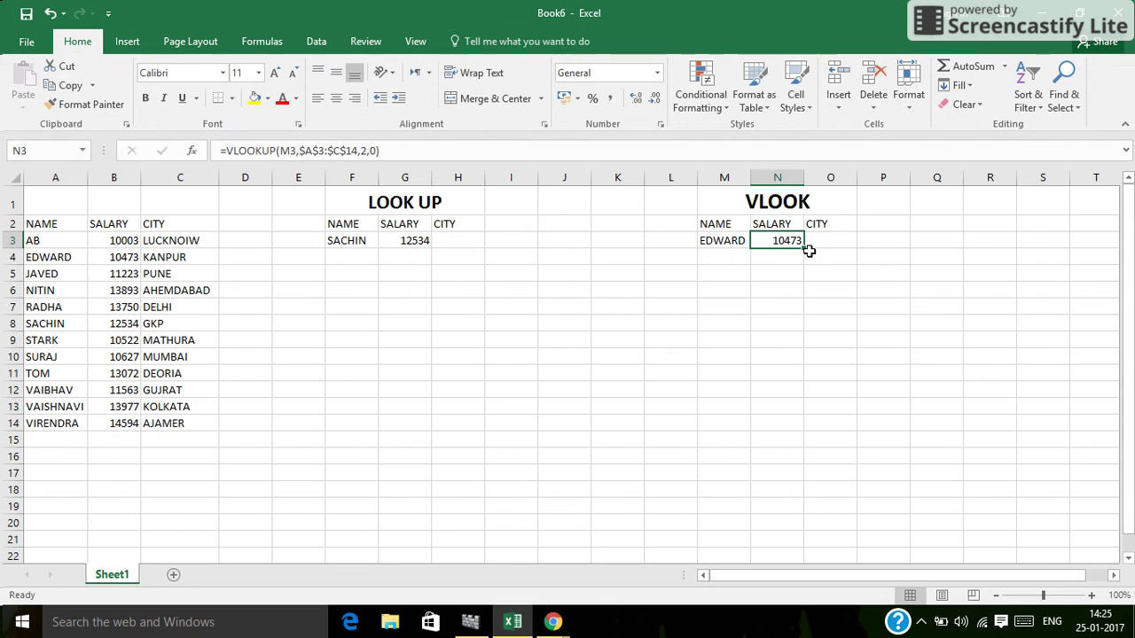
drag(801, 248, 850, 244)
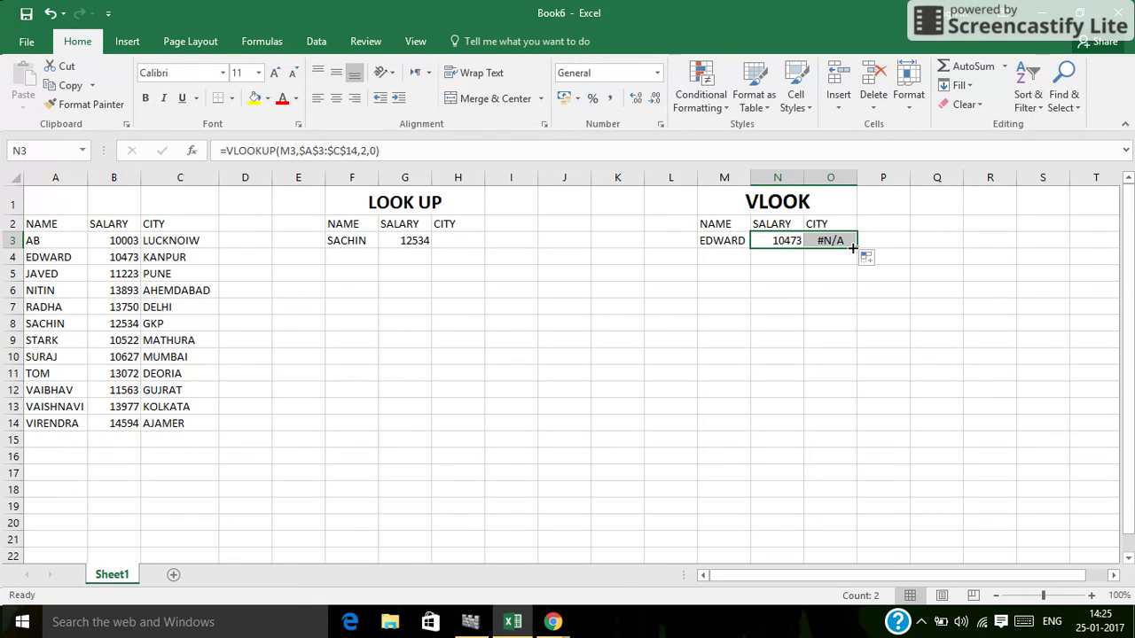
Set the column index of the VLOOKUP formula in O3 to 3.
click(824, 241)
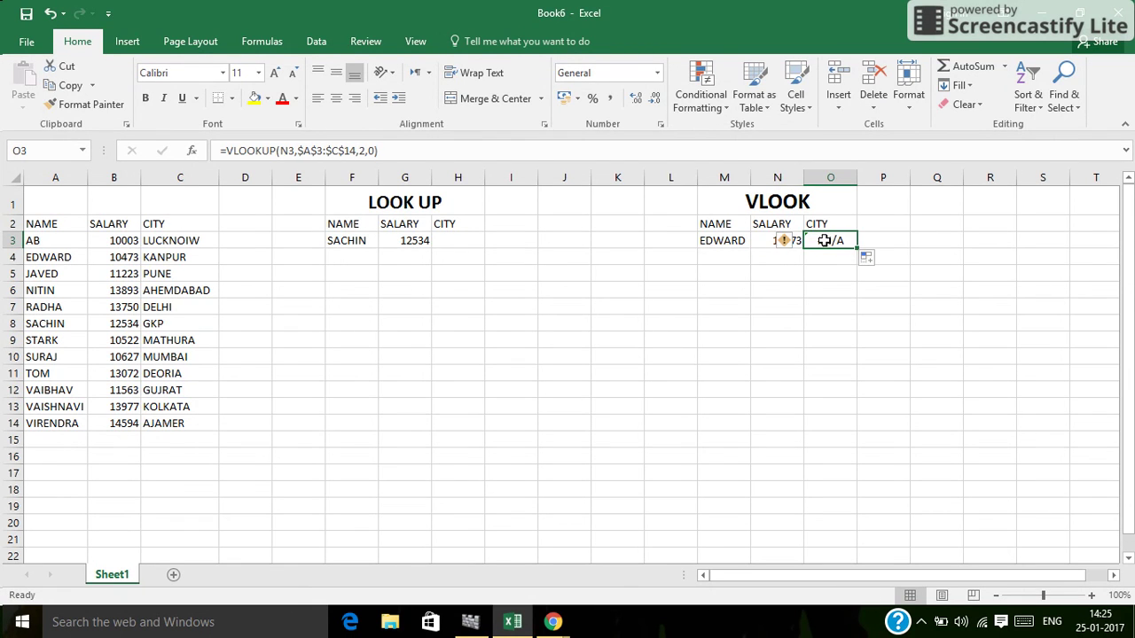
click(360, 151)
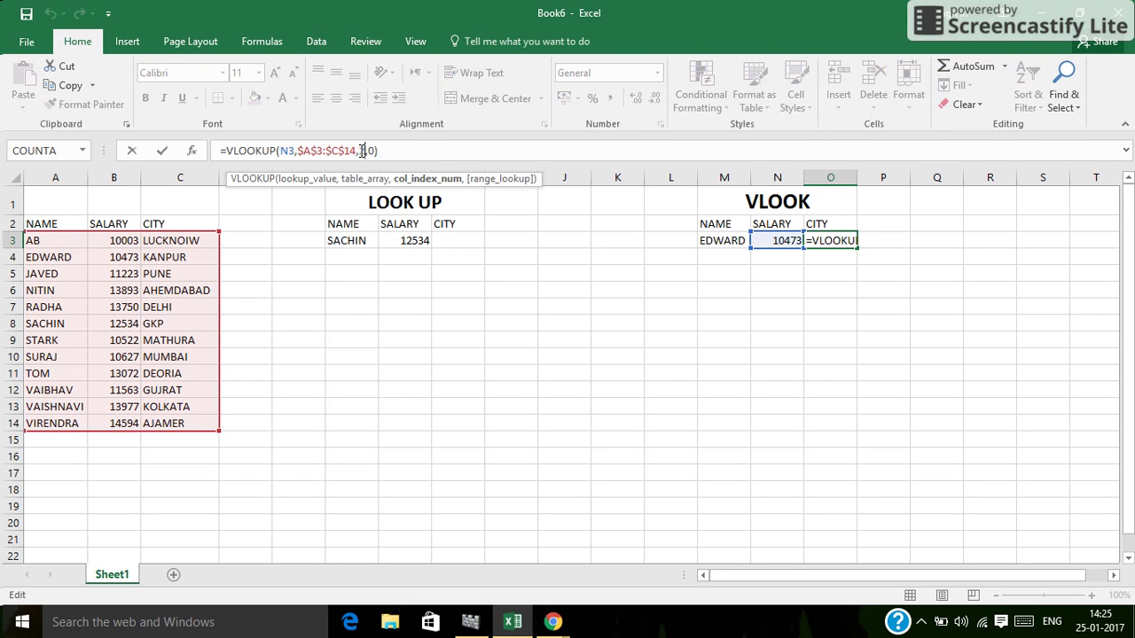
key(Delete)
text(3)
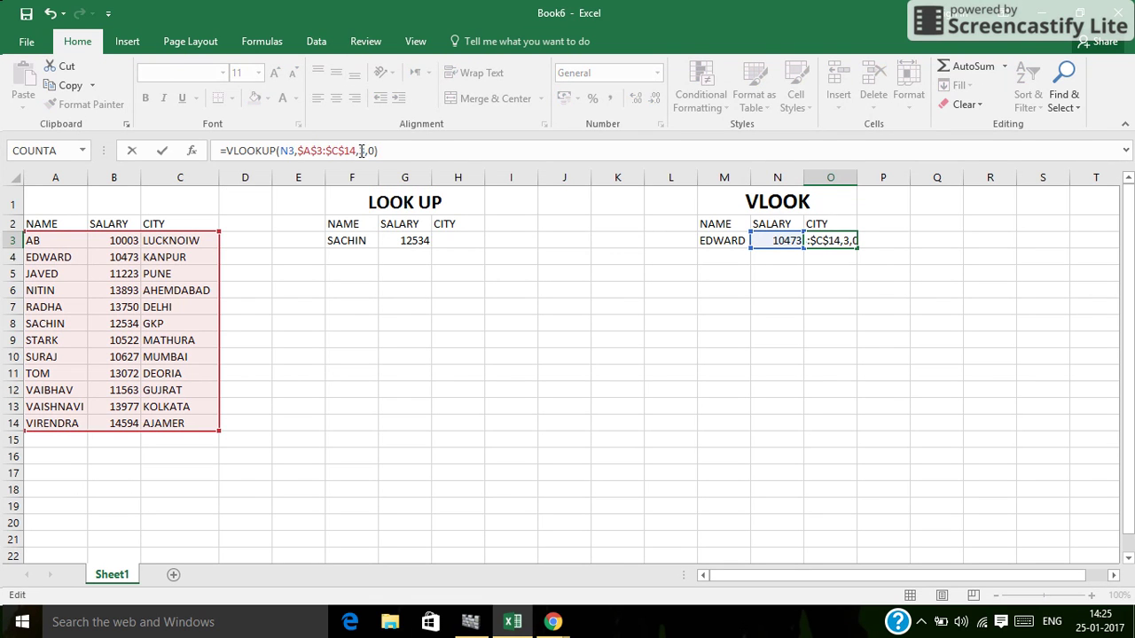
key(Return)
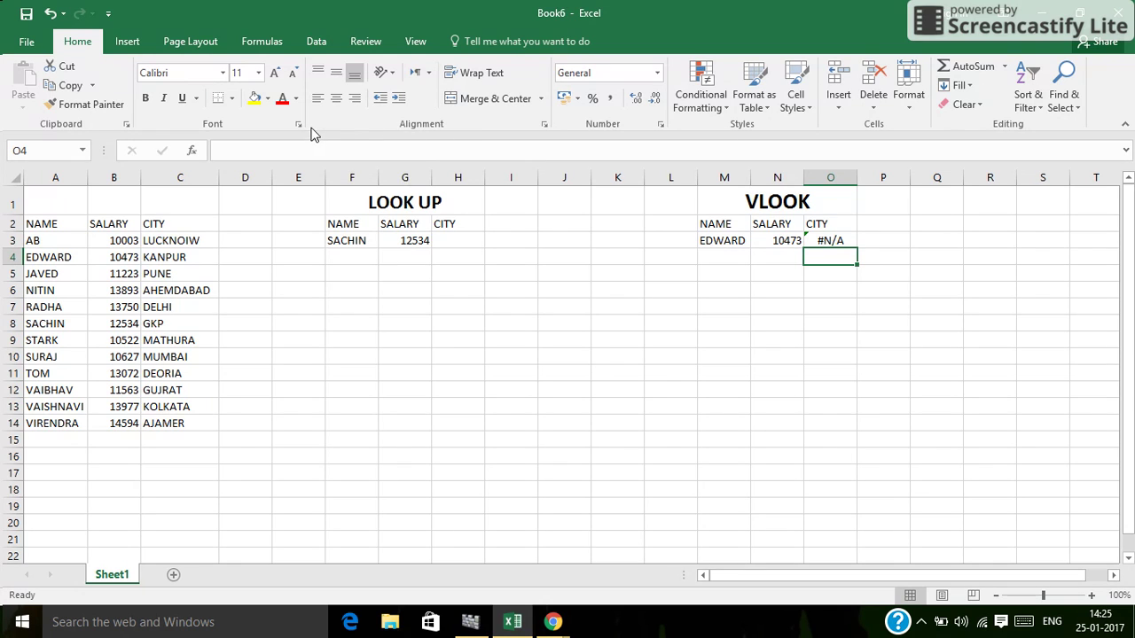
Make the lookup value reference in the O3 VLOOKUP formula absolute as $N$3.
click(823, 241)
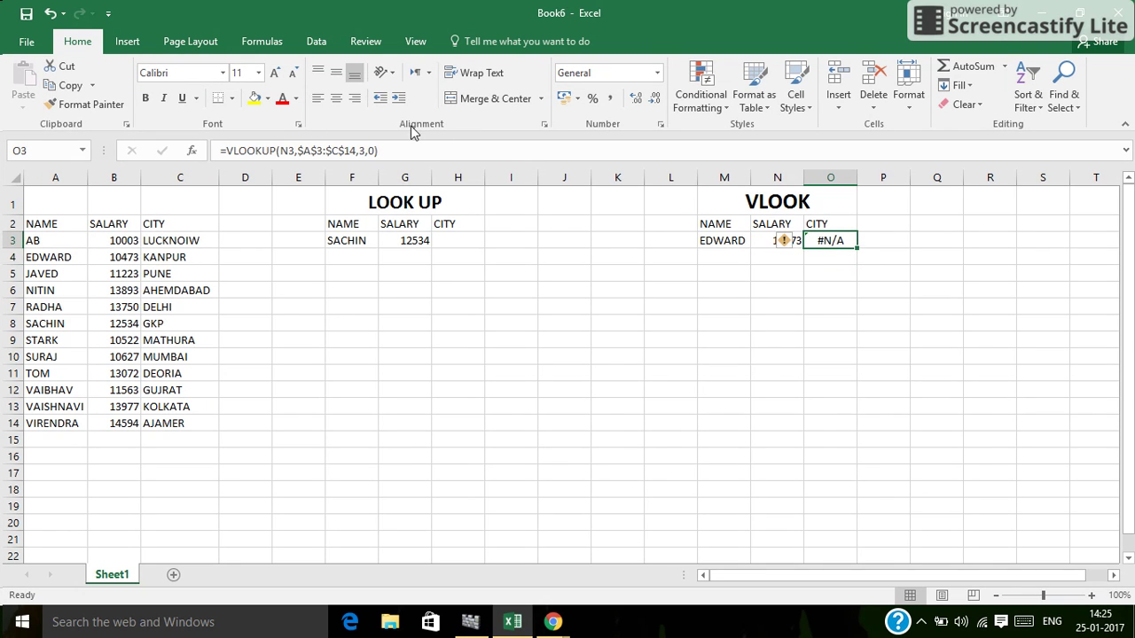
click(278, 150)
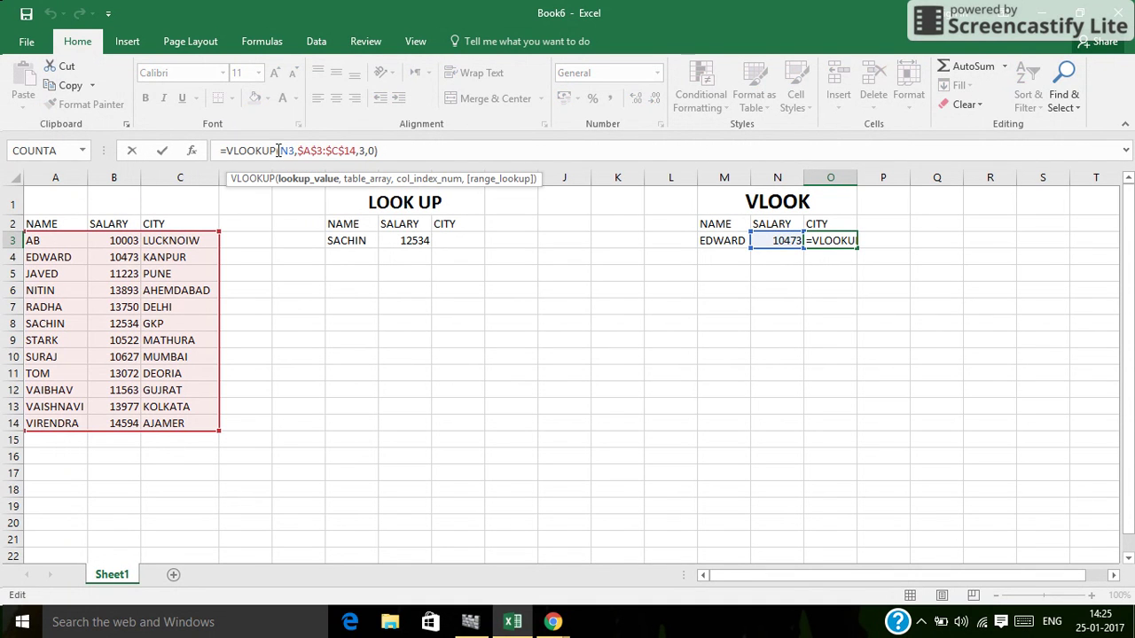
text($)
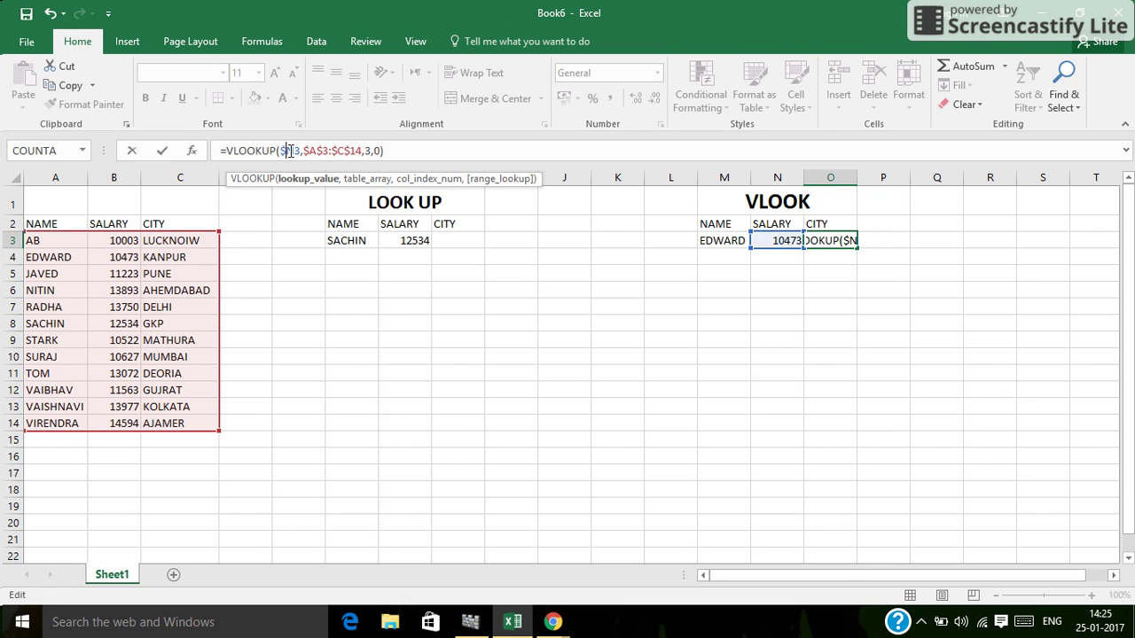
click(294, 151)
text($)
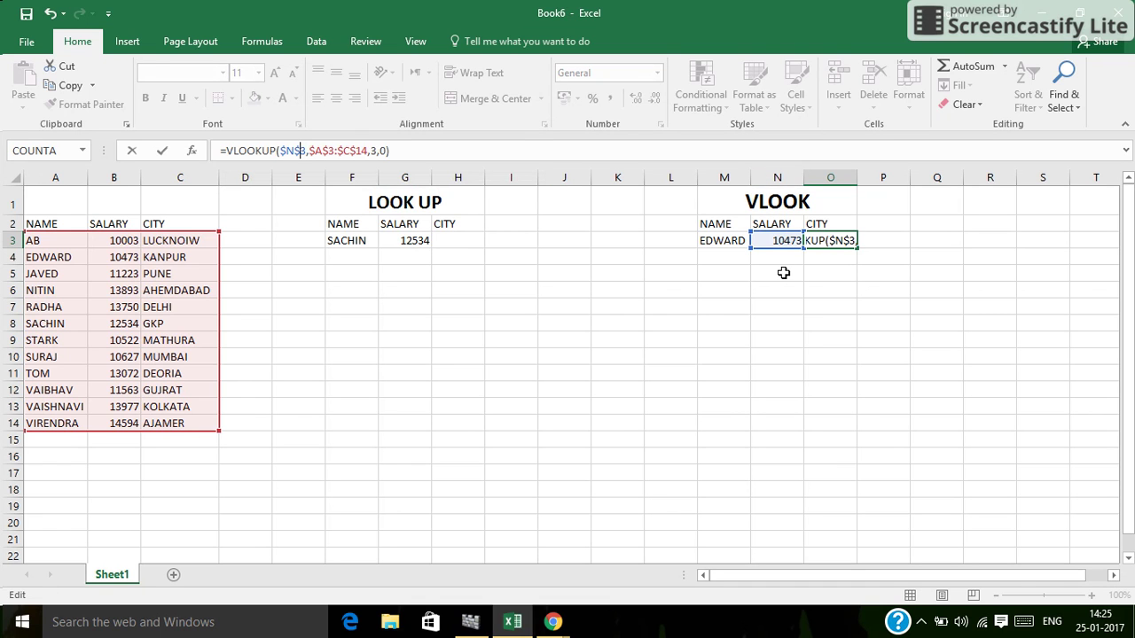
key(Return)
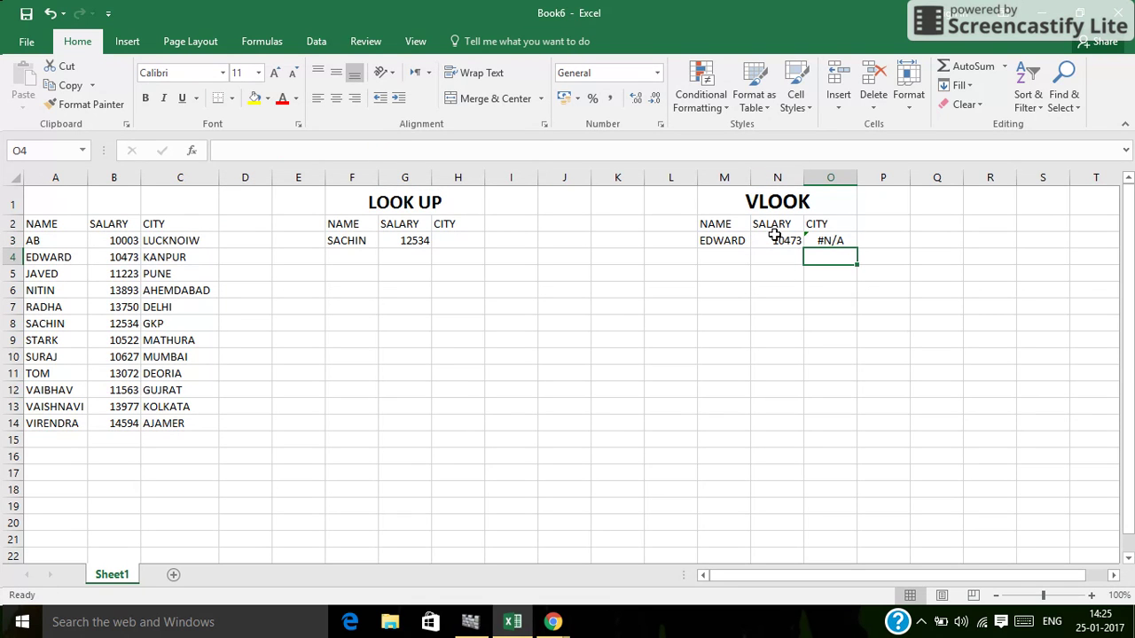
Make the lookup value reference in the N3 VLOOKUP formula absolute as $M$3.
click(774, 235)
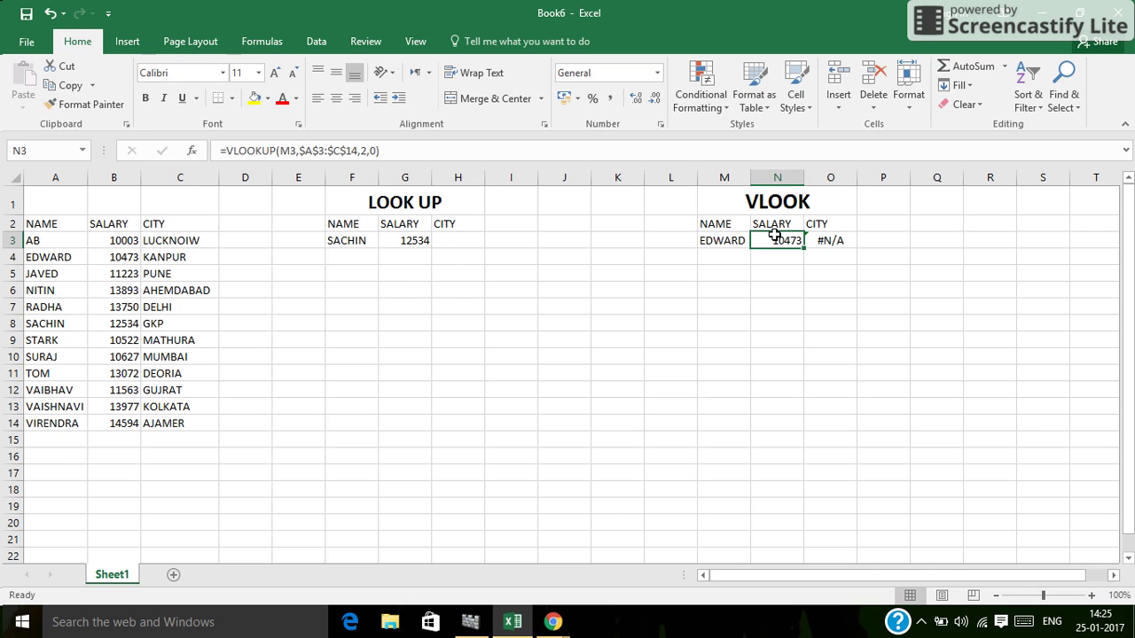
click(279, 151)
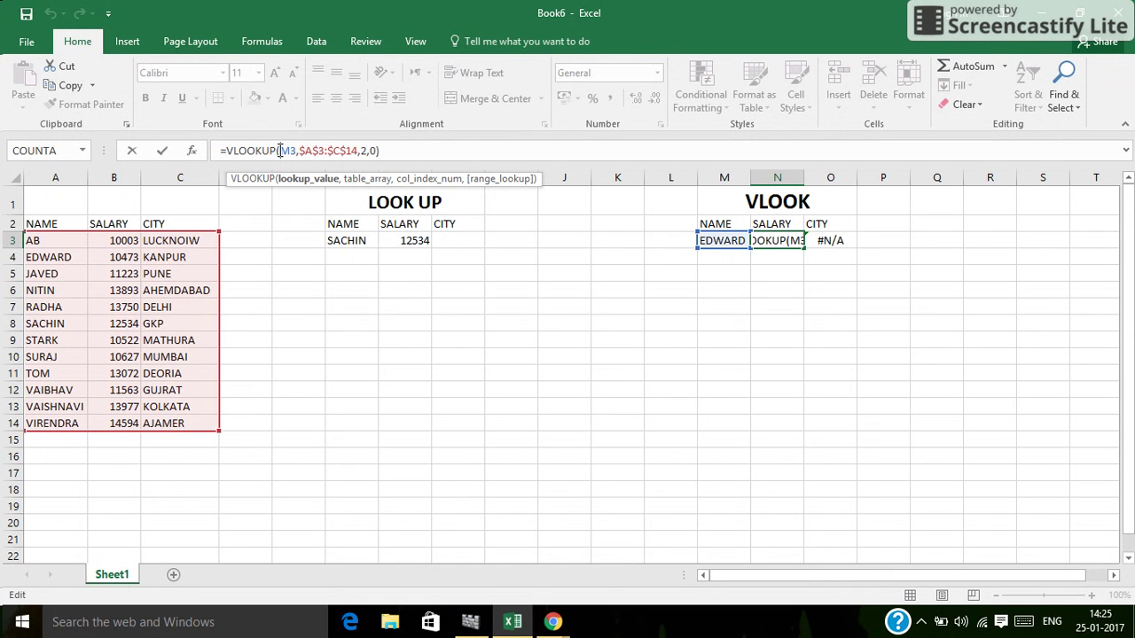
text($)
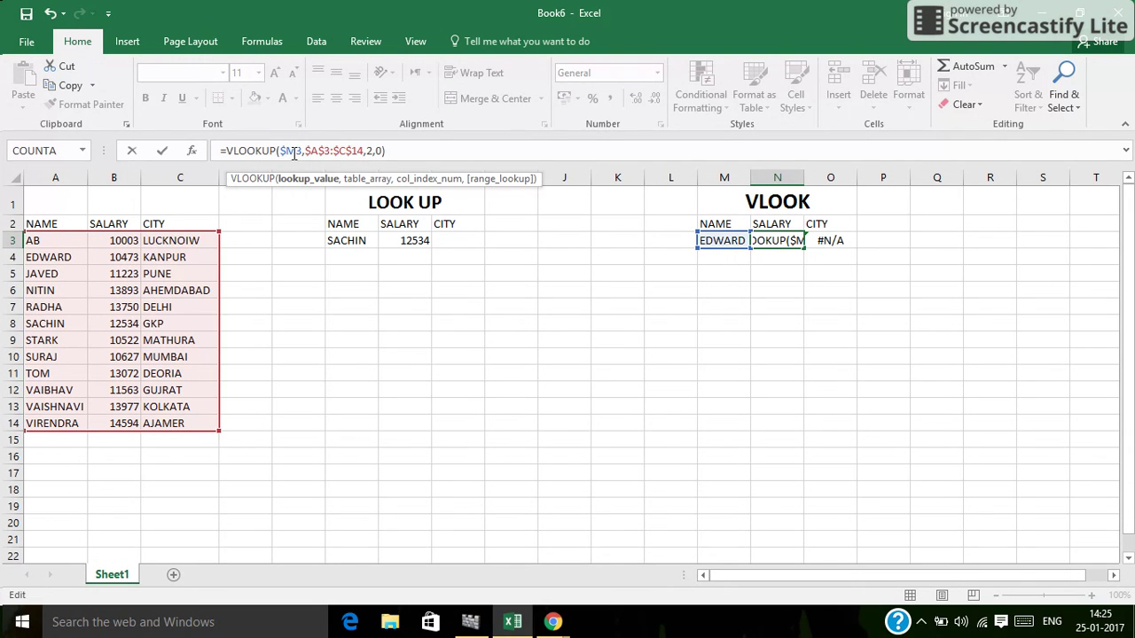
click(295, 151)
text($)
key(Return)
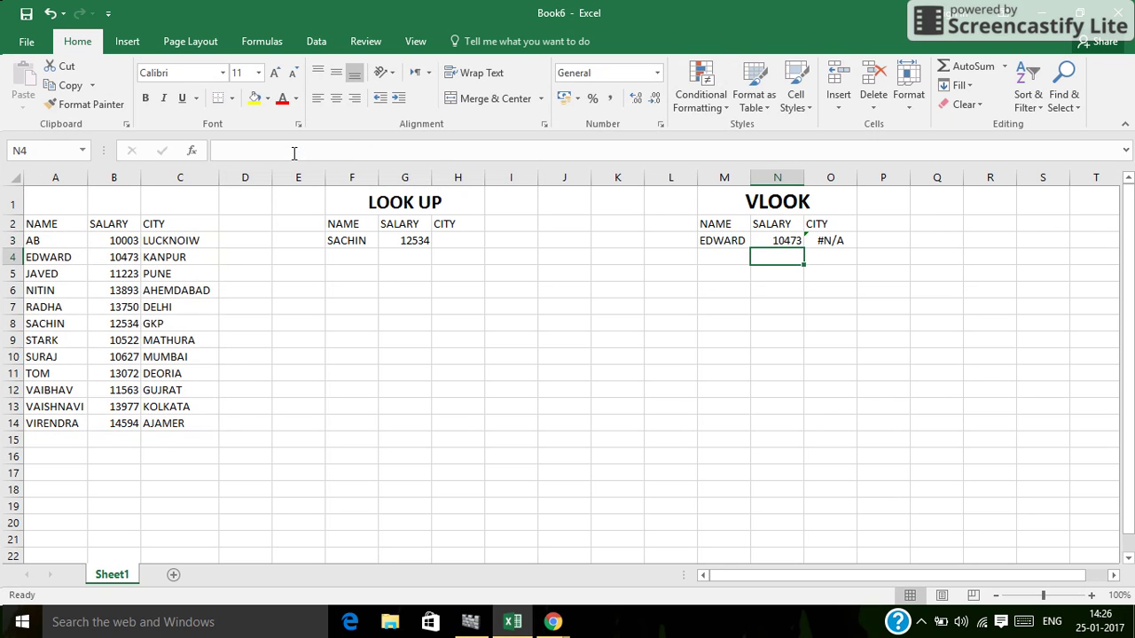
Copy the salary formula from N3 across into the CITY cell O3 and set the copy's column index to 3.
click(766, 241)
drag(805, 249, 849, 245)
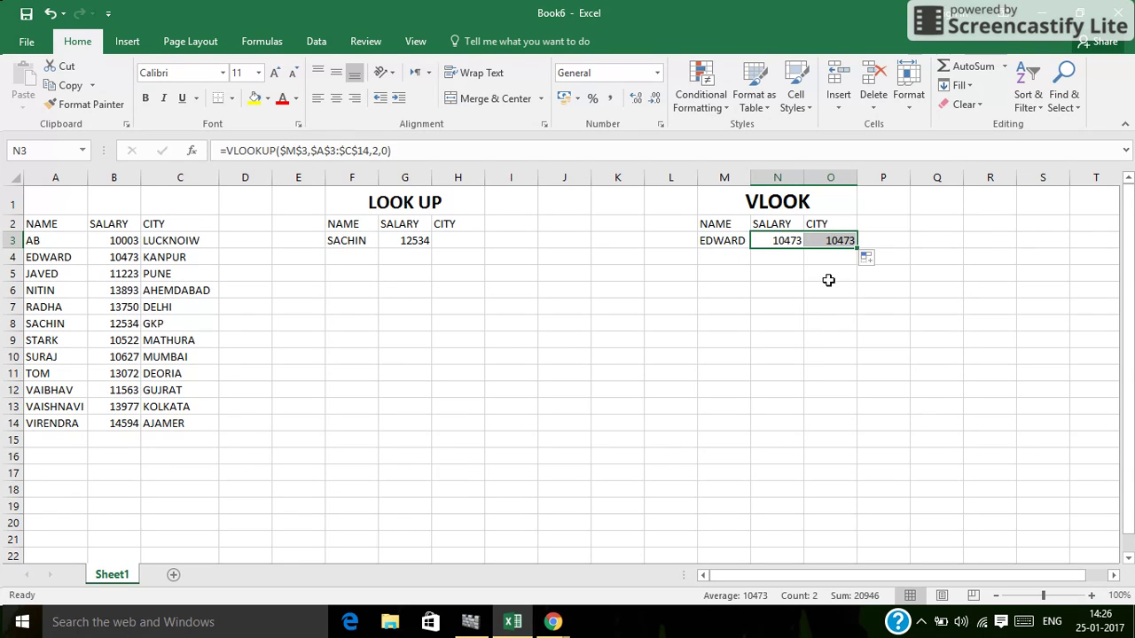
click(830, 242)
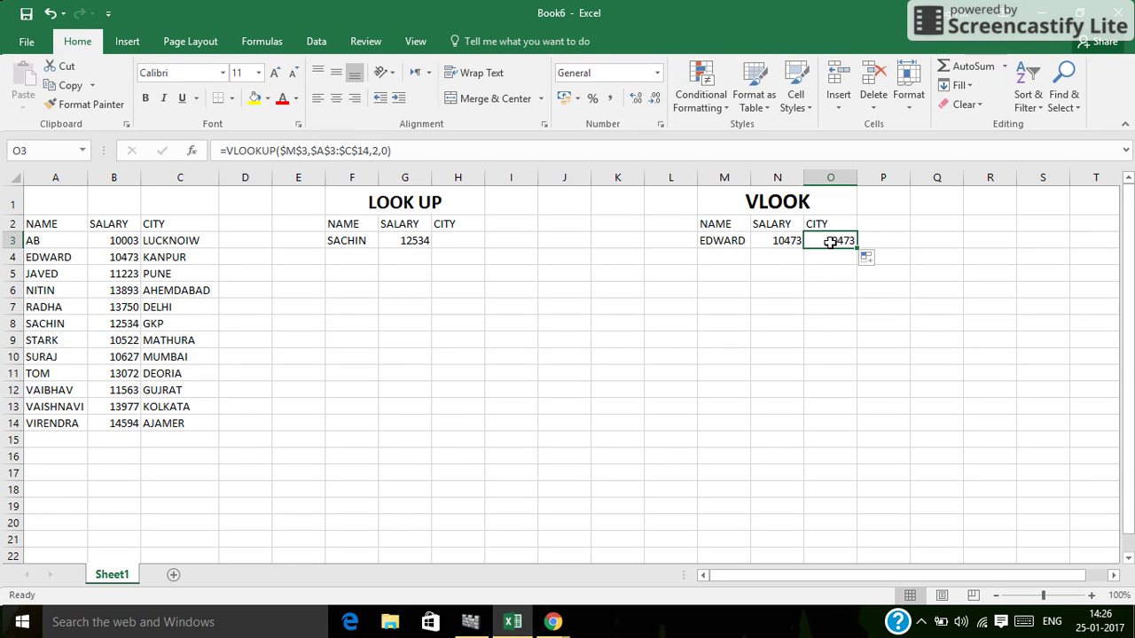
click(377, 153)
key(BackSpace)
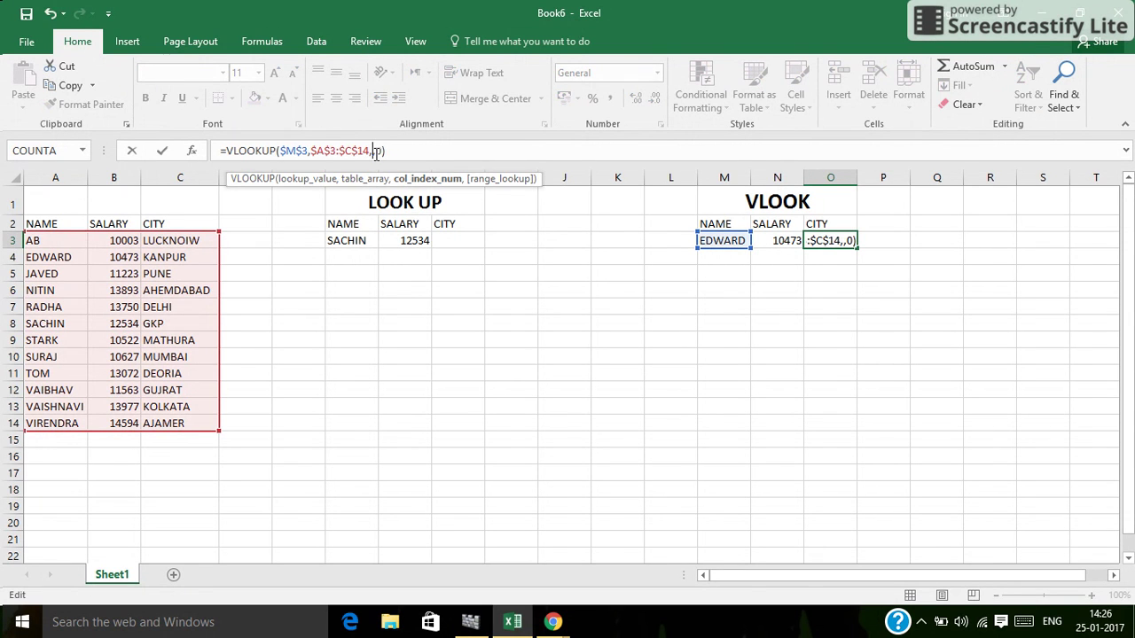
text(3)
key(Return)
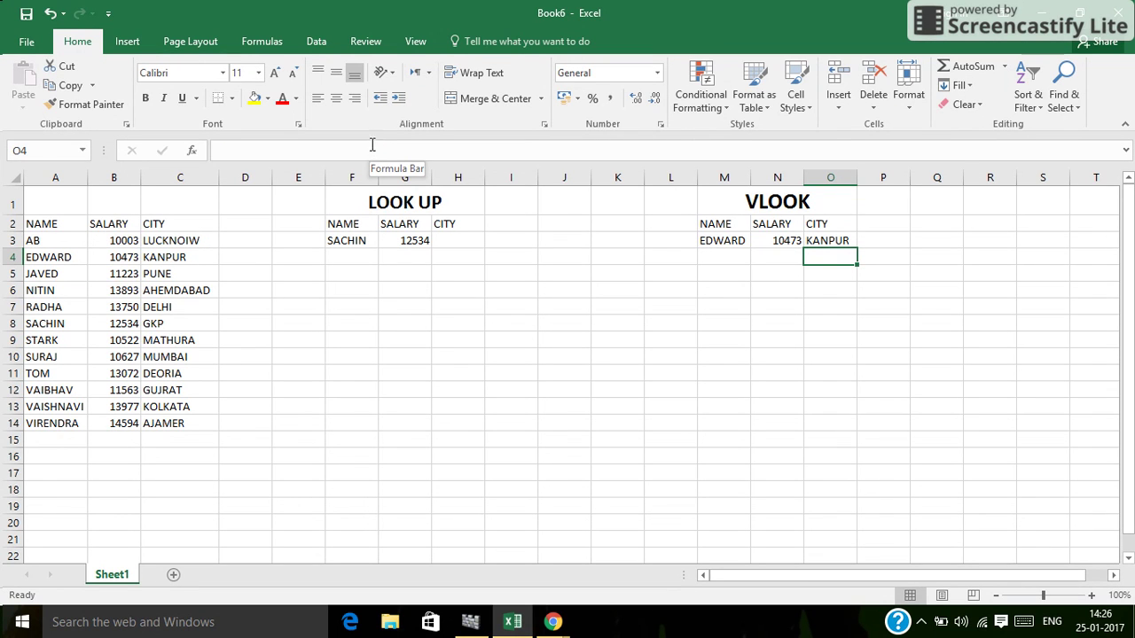
Replace the lookup name in M3 with the name of the table's third employee.
click(717, 241)
key(BackSpace)
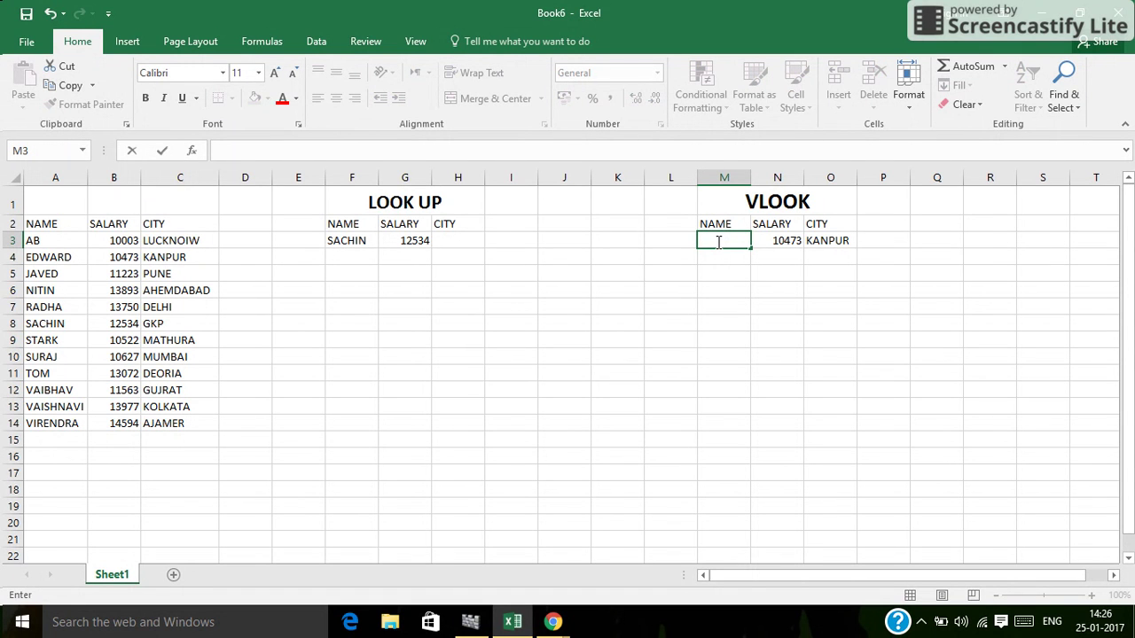
text(JAVED)
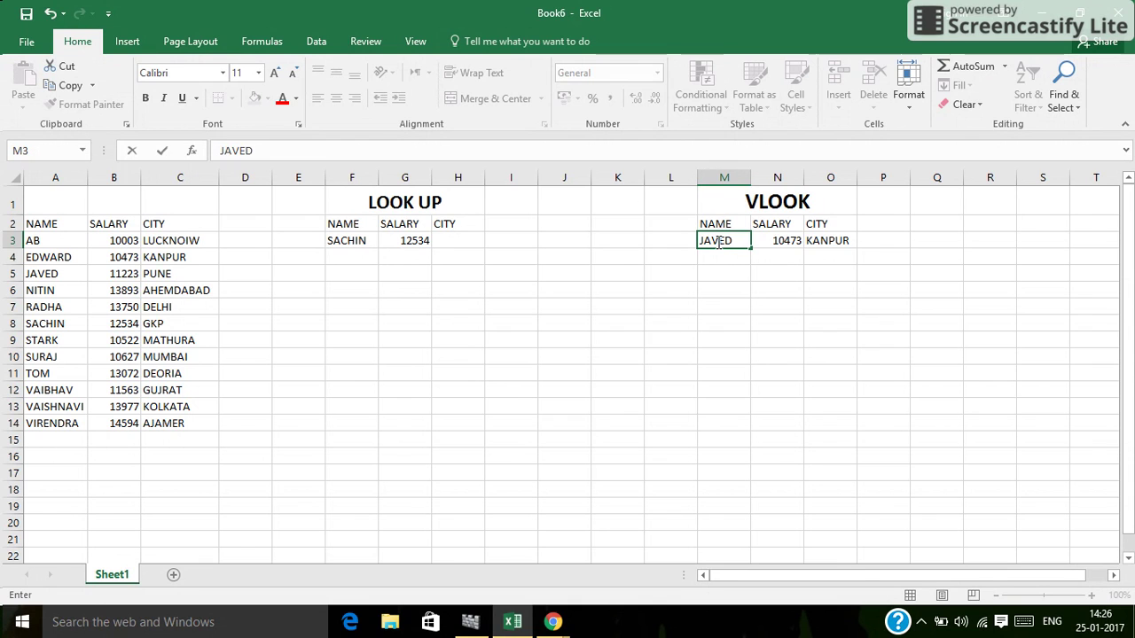
key(Return)
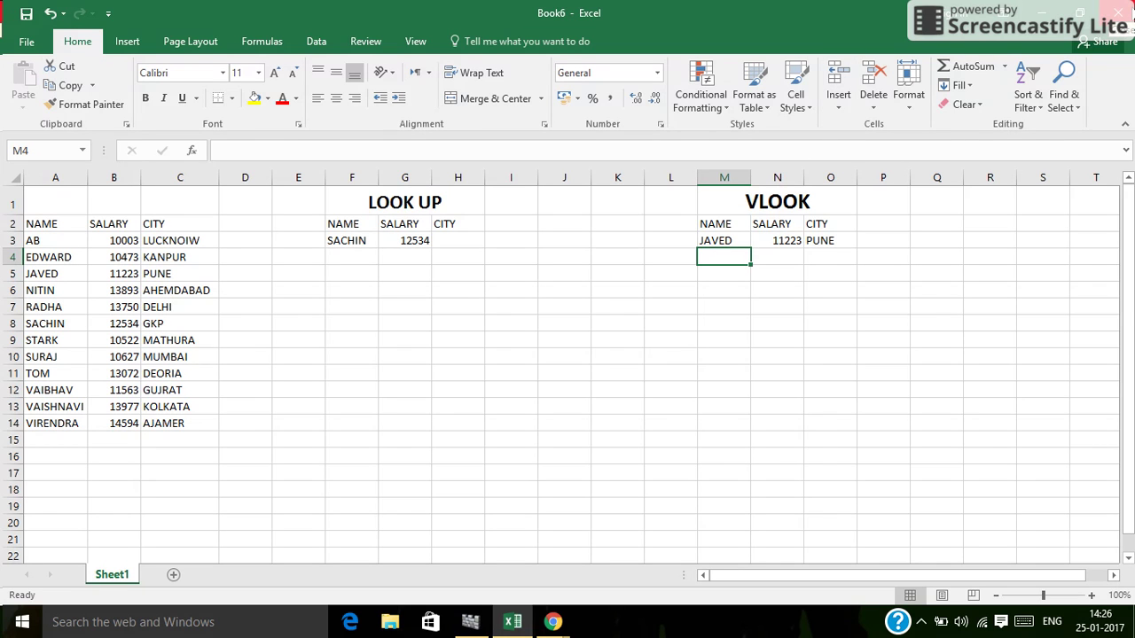
Close the workbook Book6 and choose to save its changes.
click(1112, 13)
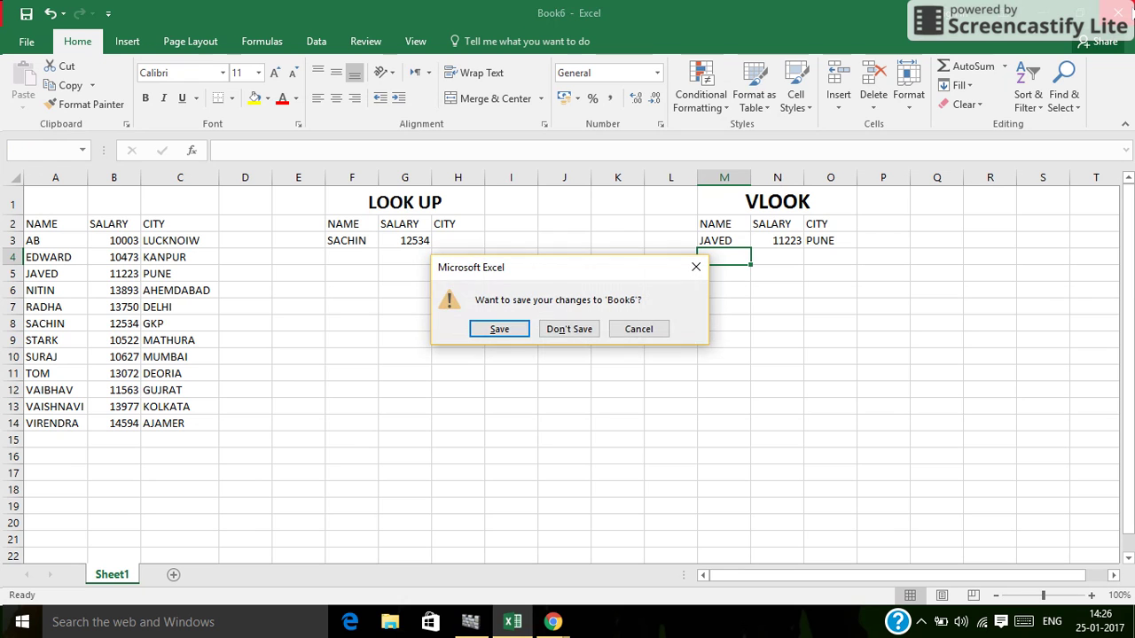
click(499, 329)
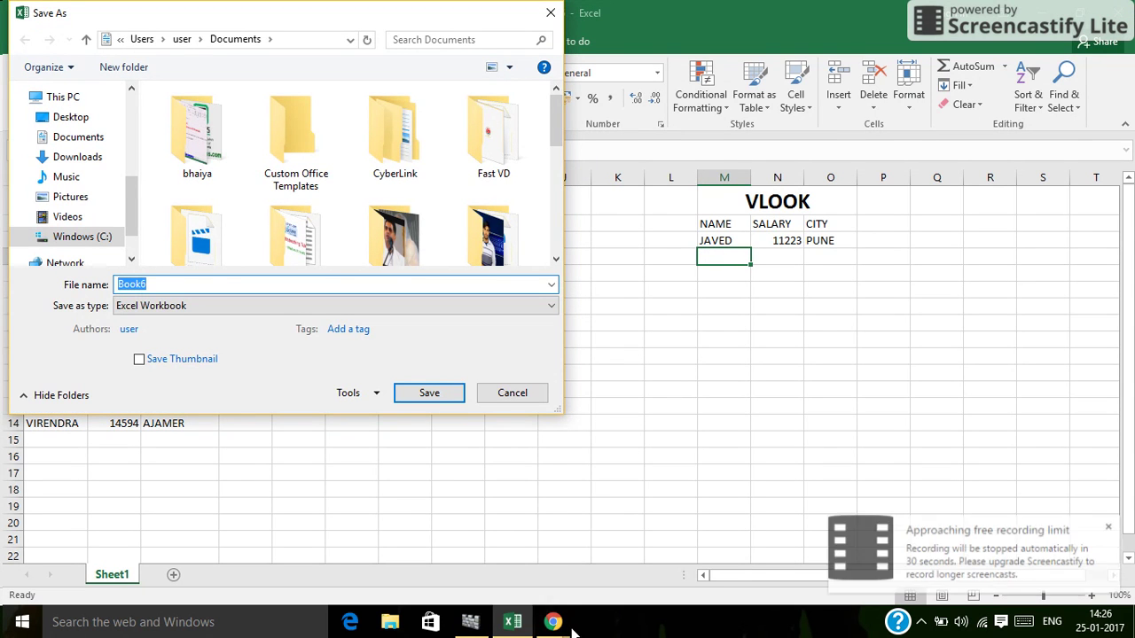
click(570, 632)
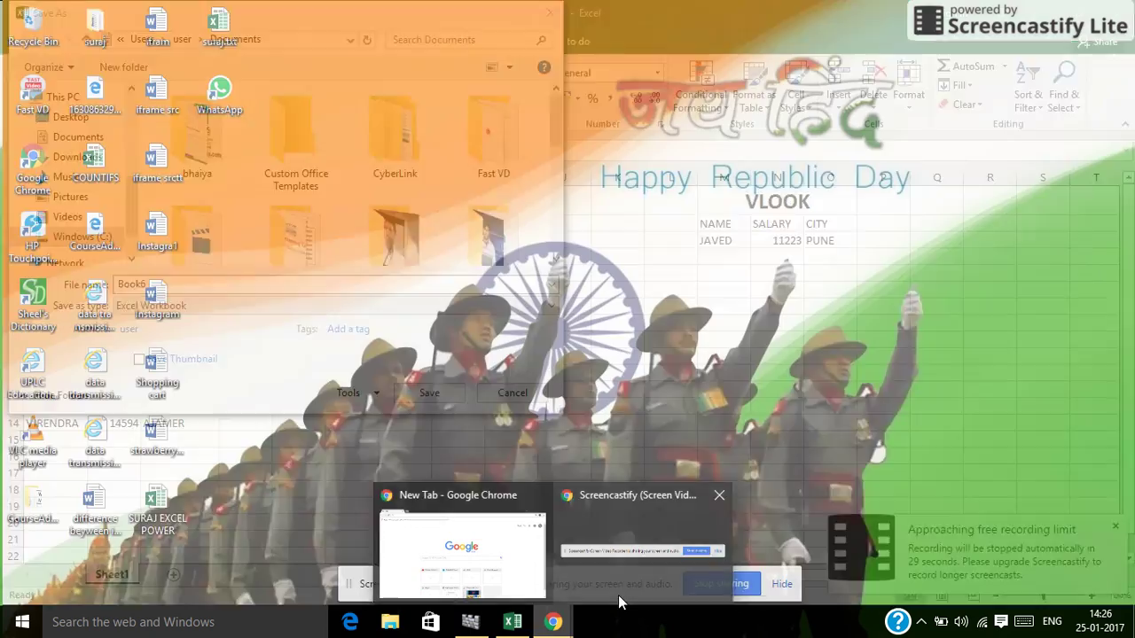